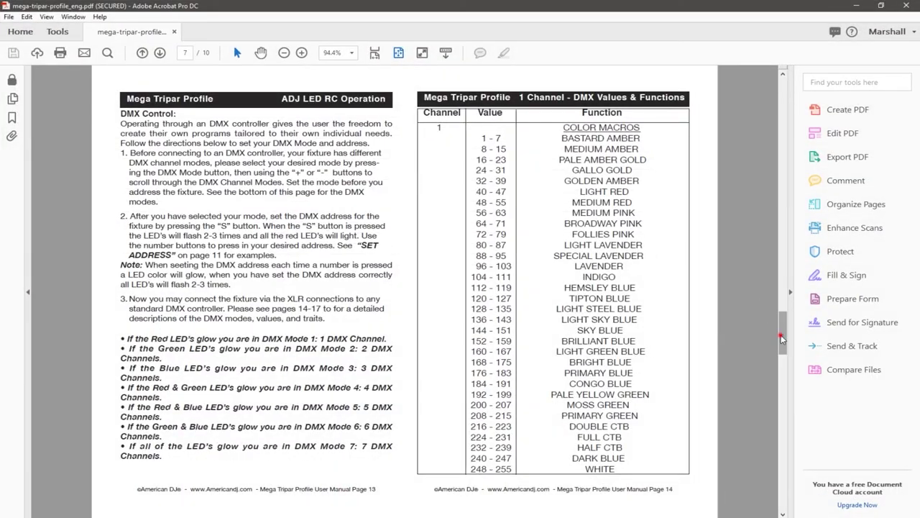
Look through the Mega Tripar Profile manual for its operating modes and the DMX value tables for each channel mode
left_click_drag(784, 332, 788, 255)
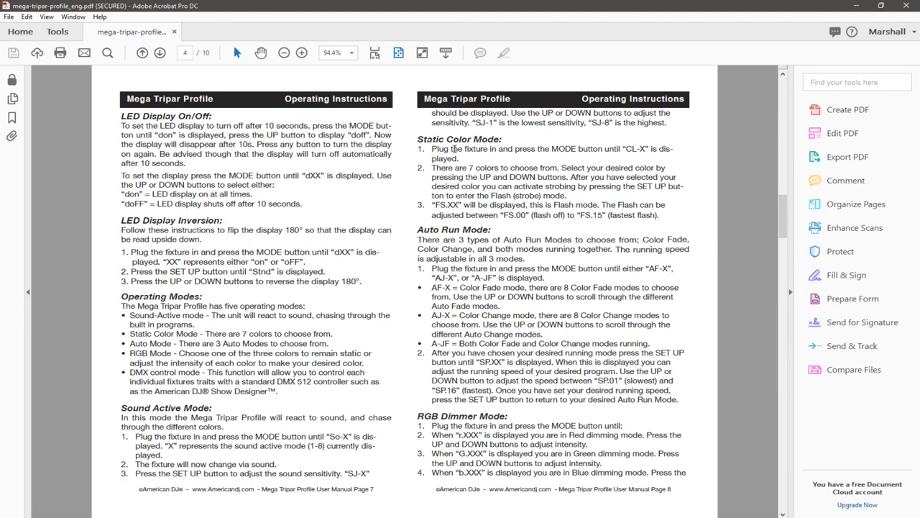
left_click_drag(787, 208, 773, 101)
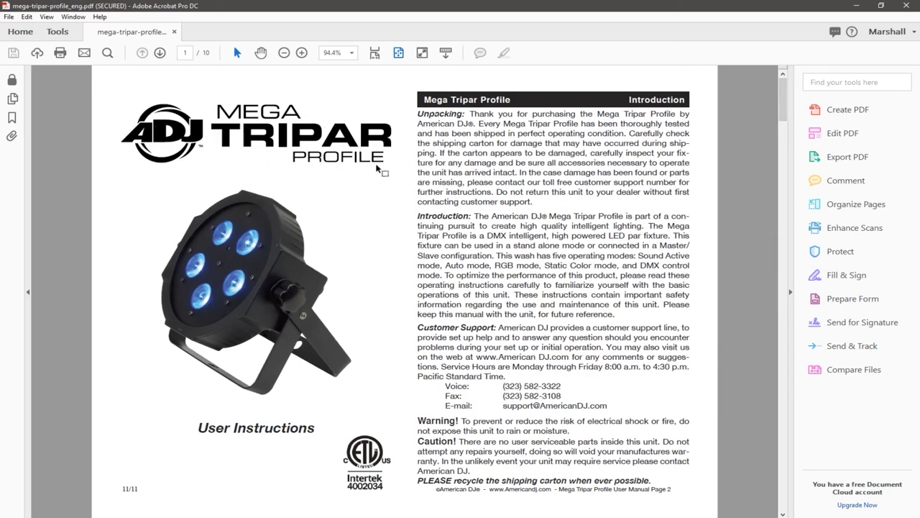
left_click_drag(782, 87, 771, 369)
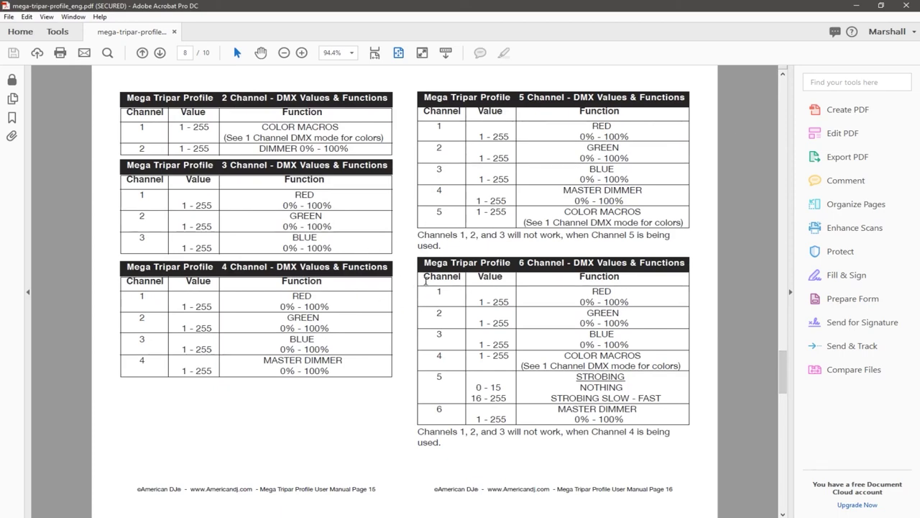
Switch to Director and start adding a DMX Fixture as a DMX slave in the show
left_click(855, 6)
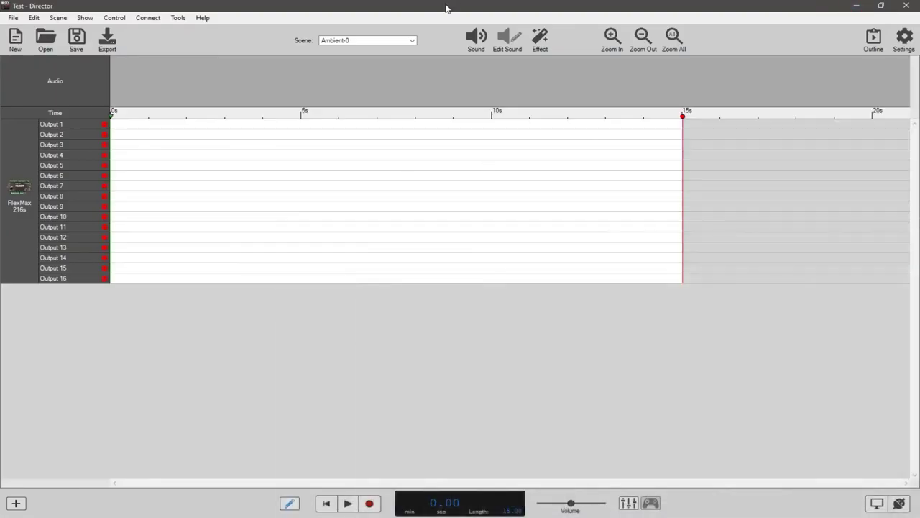
left_click(84, 18)
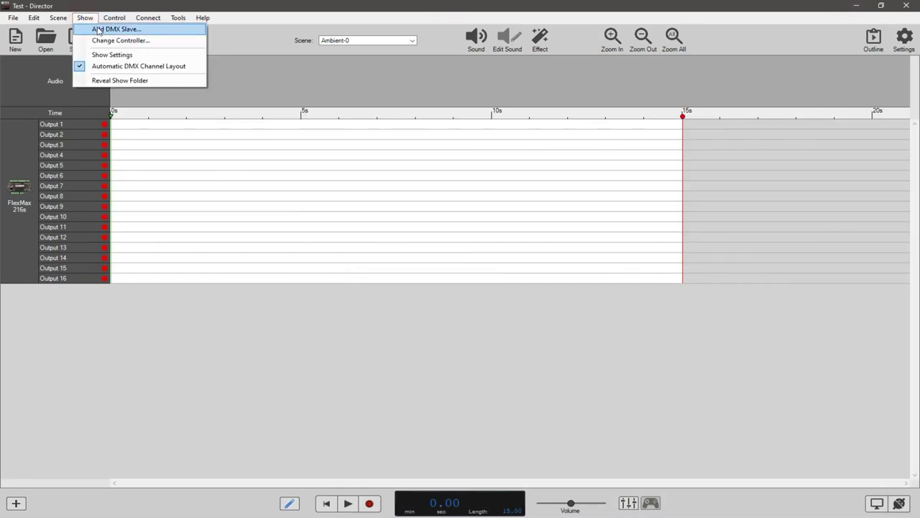
left_click(98, 29)
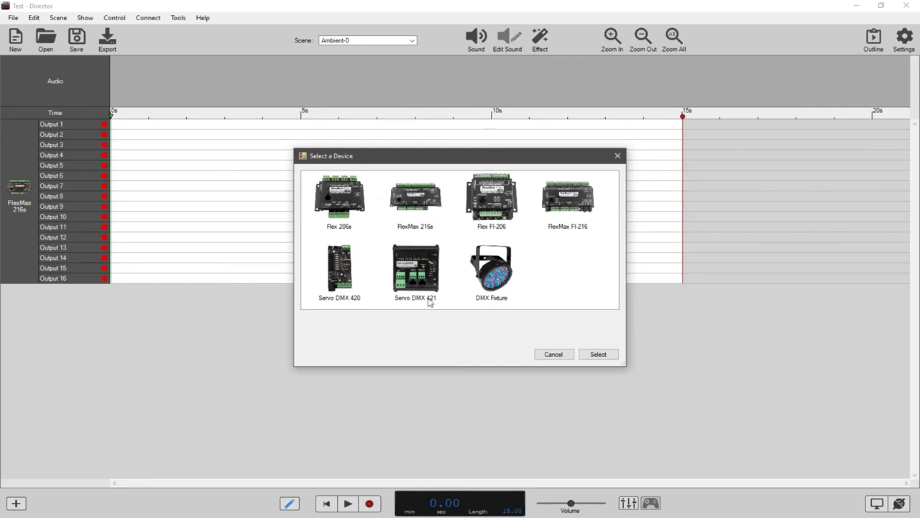
double_click(492, 272)
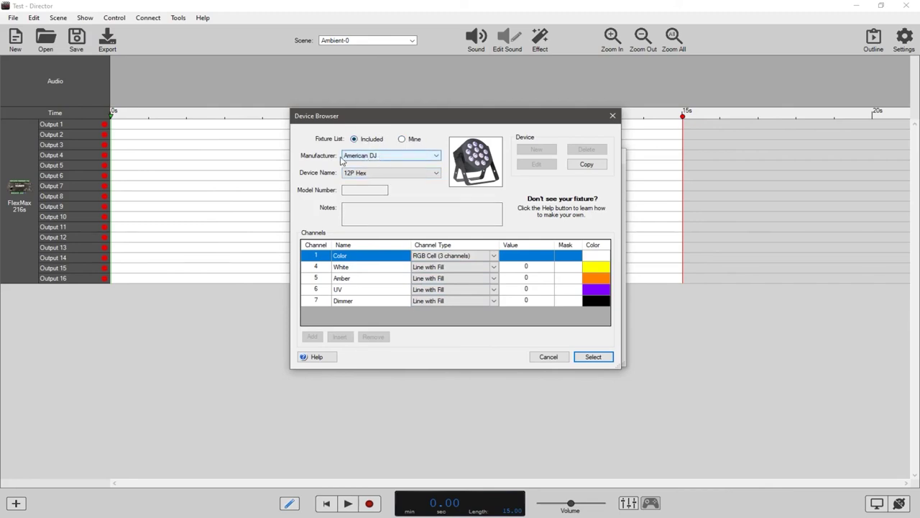
Look through the included American DJ devices for the Mega TriPar fixture
left_click(382, 173)
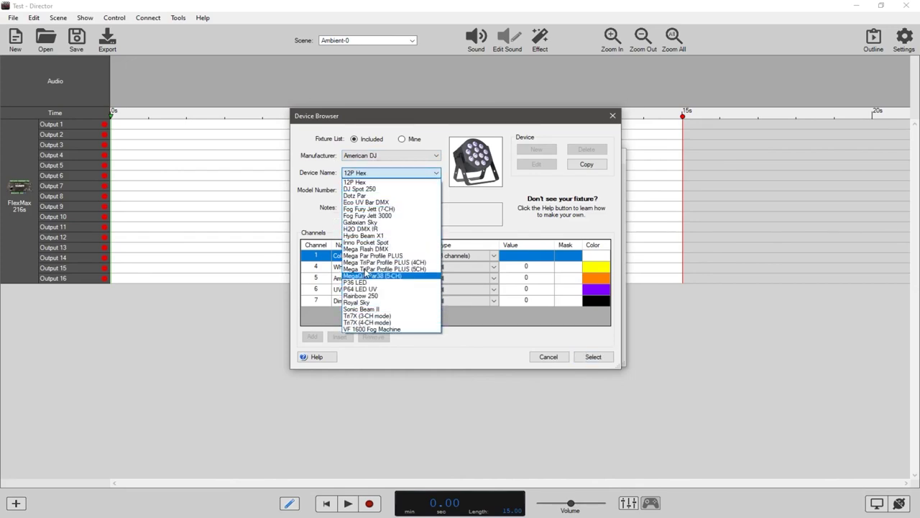
left_click(376, 175)
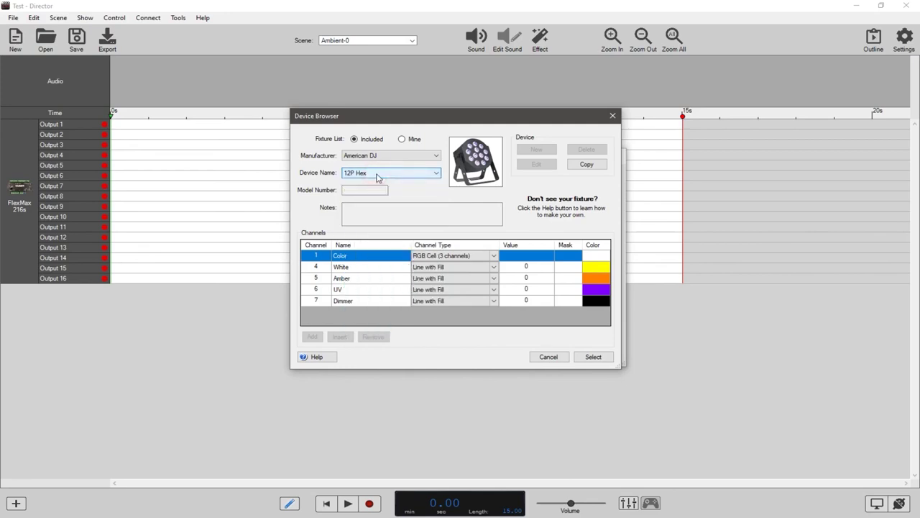
left_click(377, 175)
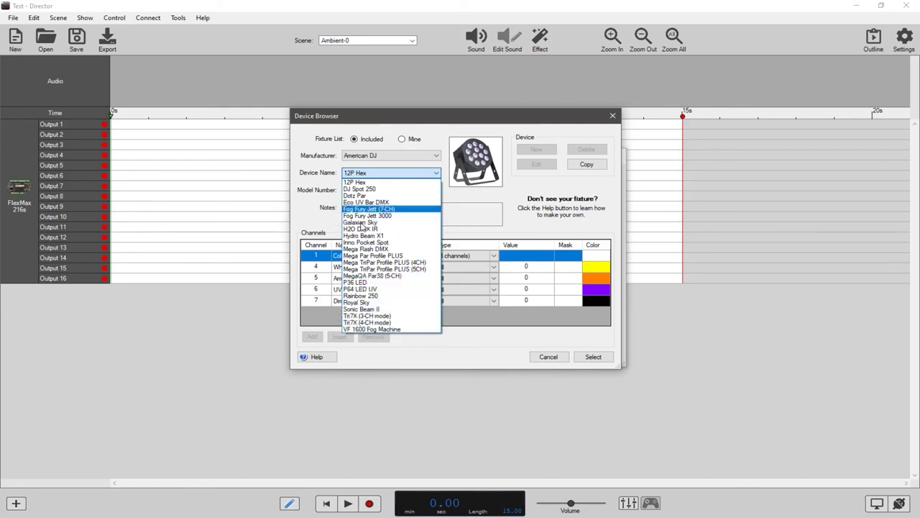
left_click(313, 212)
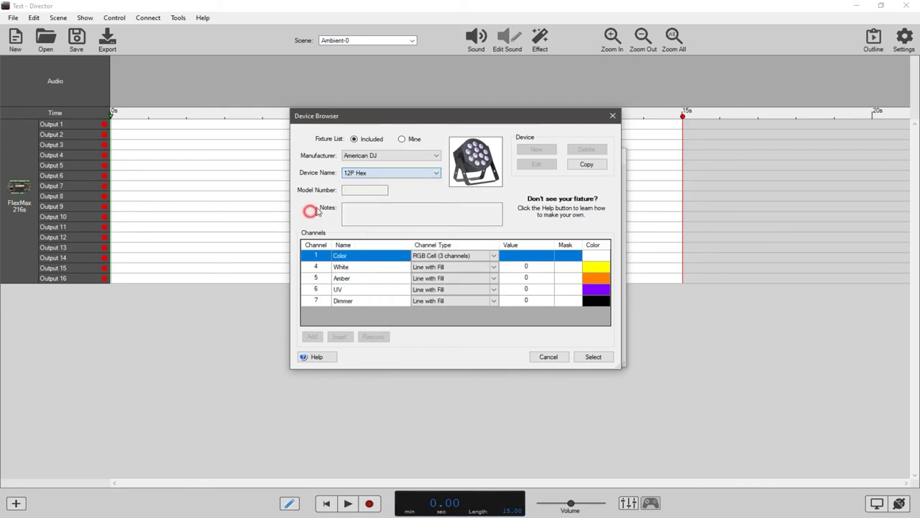
Choose FrightProps as the manufacturer and DMX Decoder 24ch Analog as the device
left_click(392, 157)
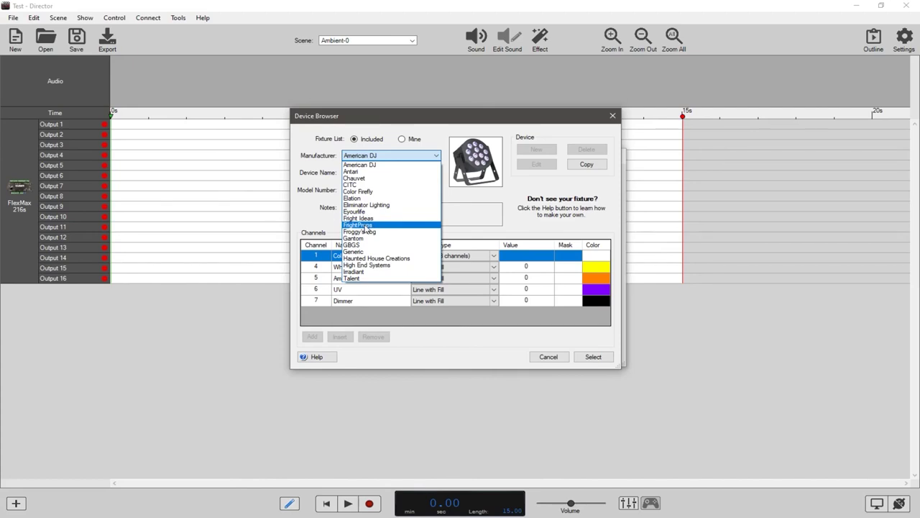
left_click(365, 226)
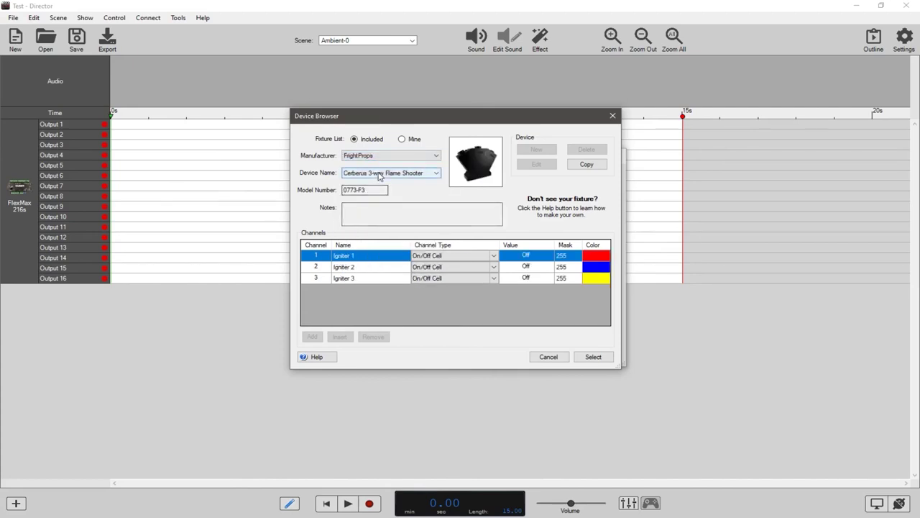
left_click(394, 173)
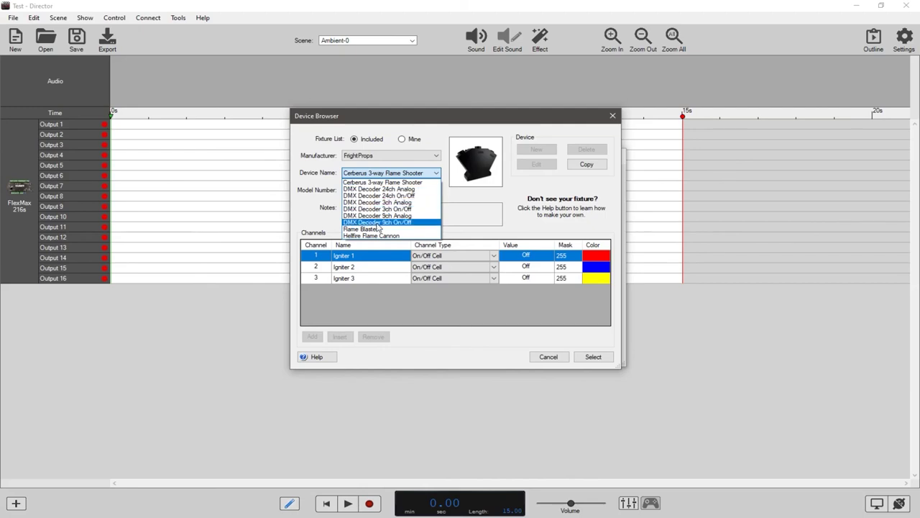
left_click(379, 188)
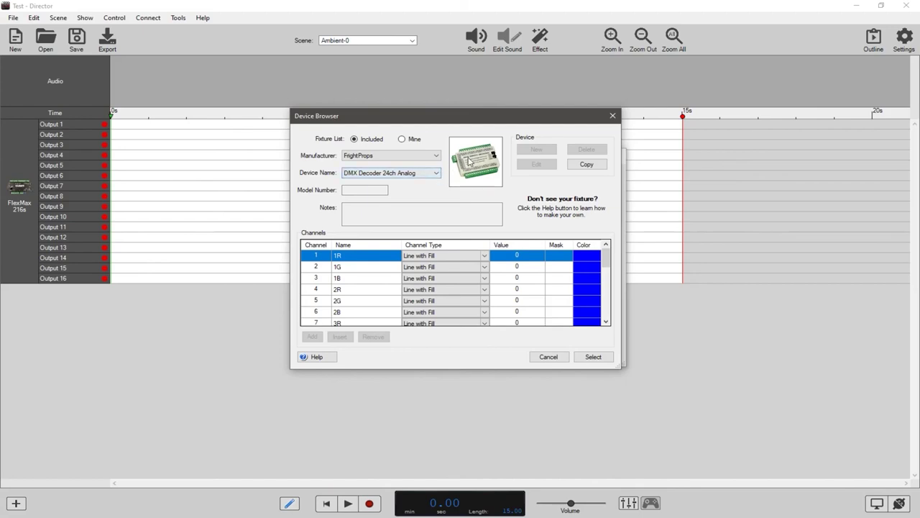
left_click(438, 173)
left_click(438, 173)
Set the manufacturer to American DJ and the device to Mega TriPar Profile PLUS (4CH)
left_click(433, 155)
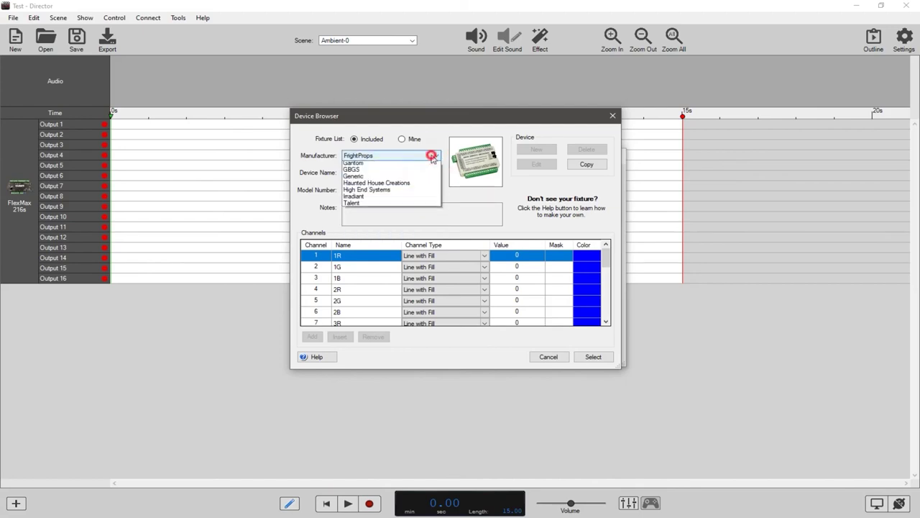
left_click(417, 164)
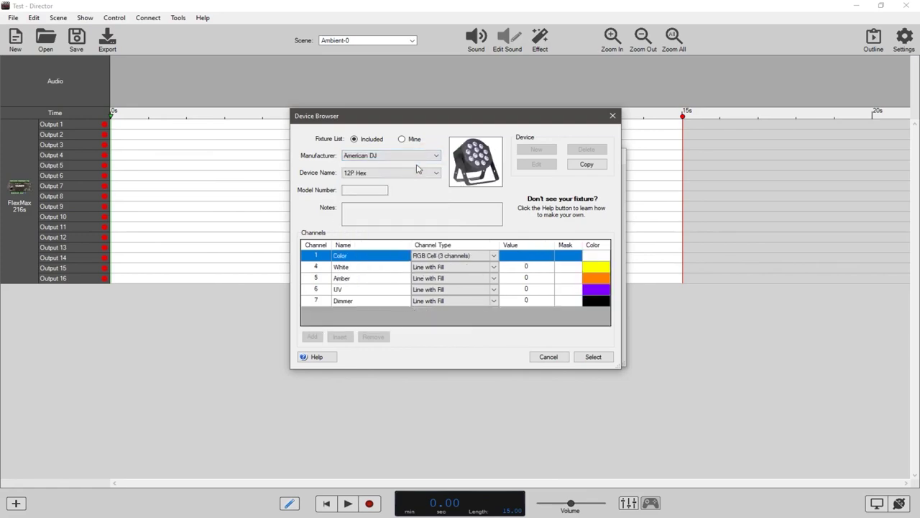
left_click(437, 174)
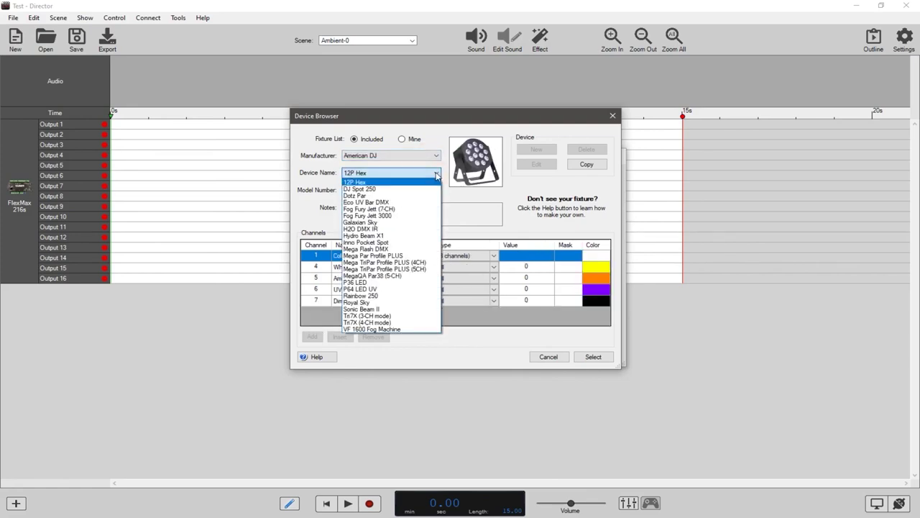
left_click(437, 174)
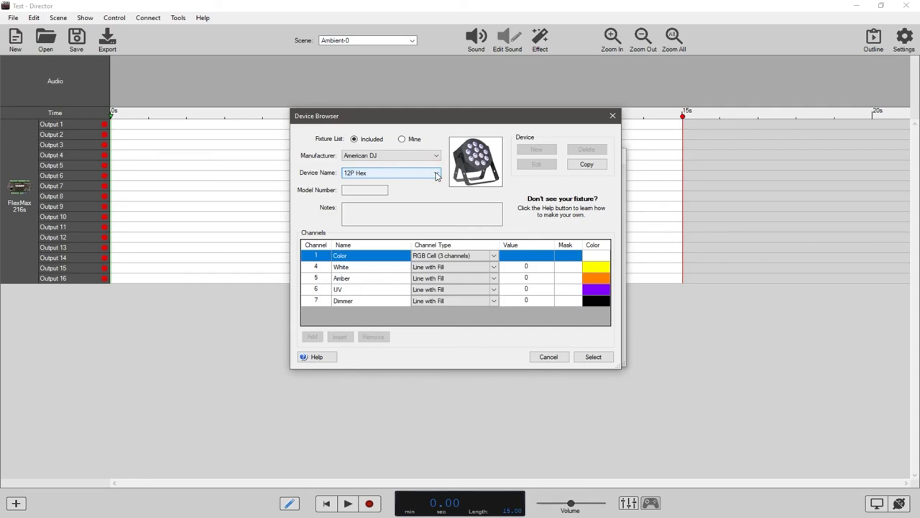
left_click(437, 174)
left_click(387, 267)
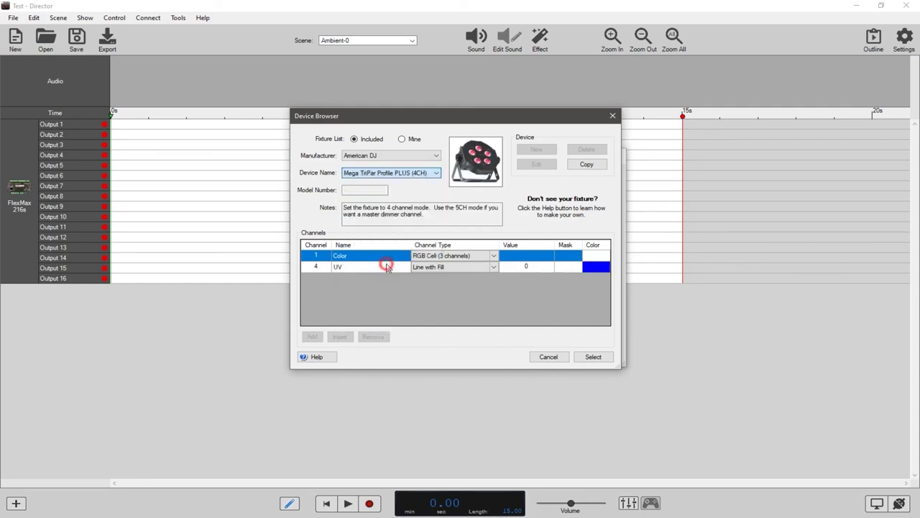
Check the device list for other Mega TriPar channel modes and inspect the fixture's Color channel
left_click(392, 174)
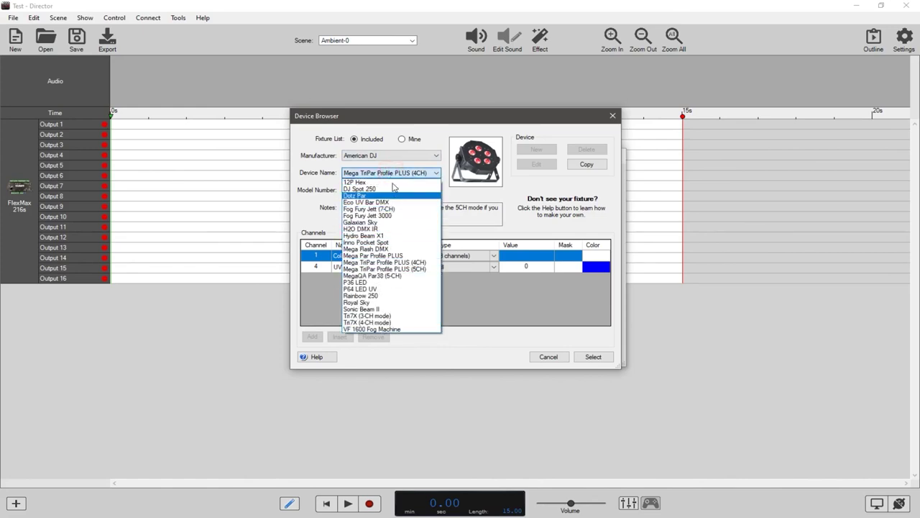
left_click(392, 172)
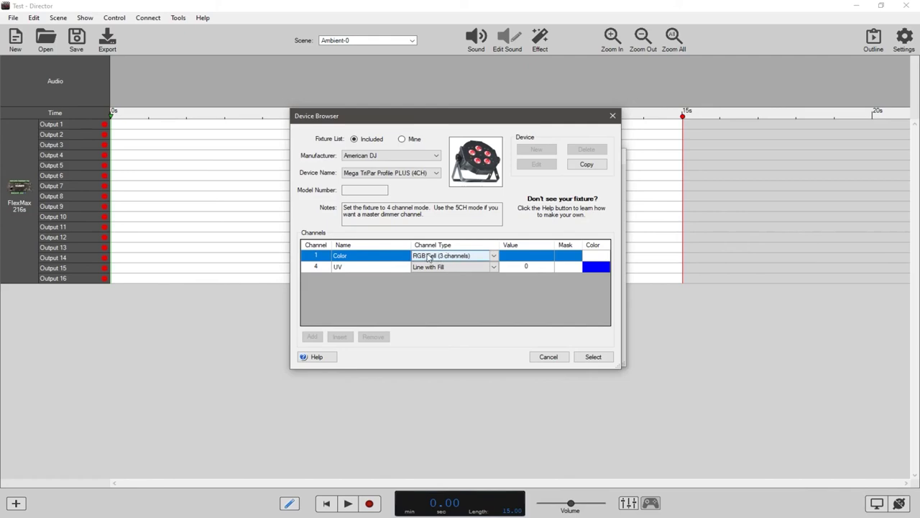
left_click(339, 259)
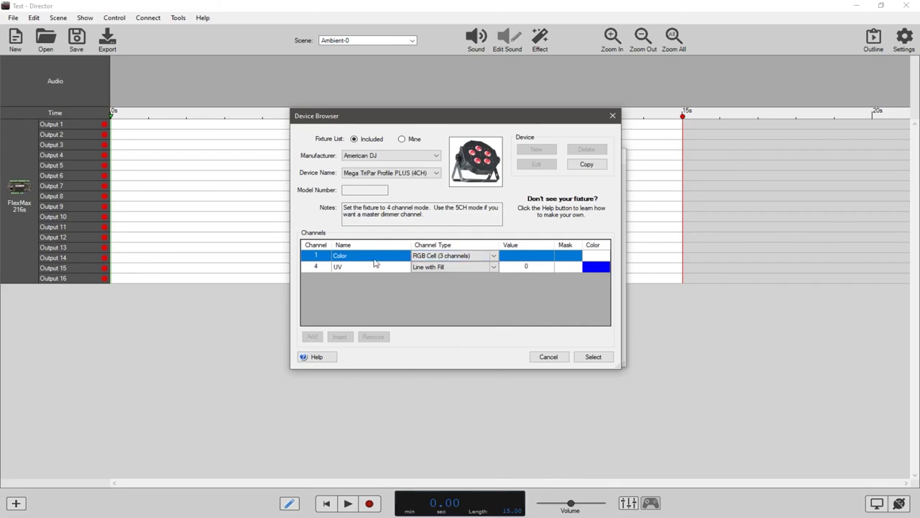
Open the Device Editor Help beside the device browser and read the Channel, Name, Line with Fill and Line explanations
left_click(317, 357)
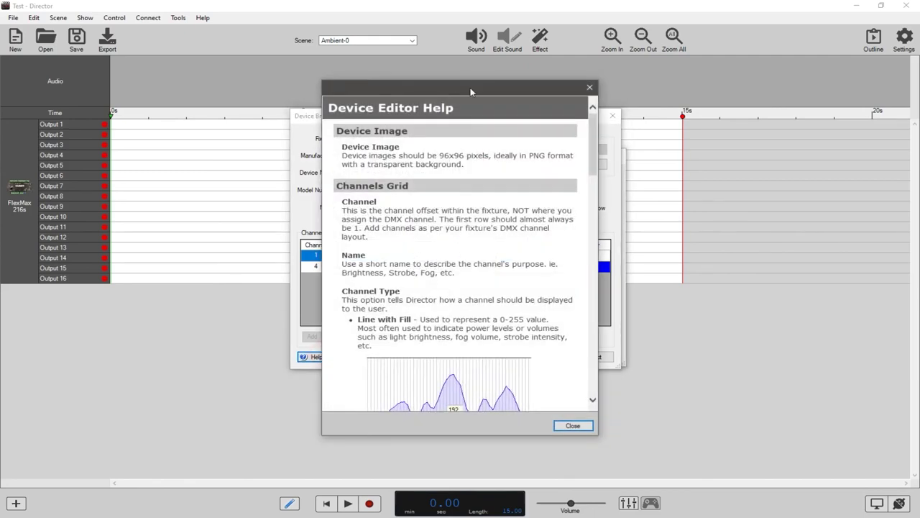
left_click_drag(471, 91, 748, 55)
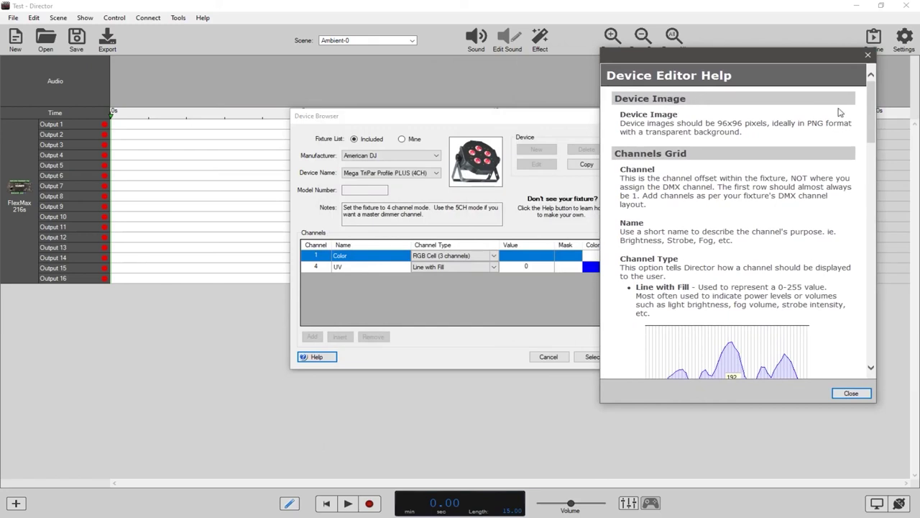
left_click_drag(876, 105, 874, 122)
scroll(785, 108, "up", 2)
scroll(868, 124, "down", 3)
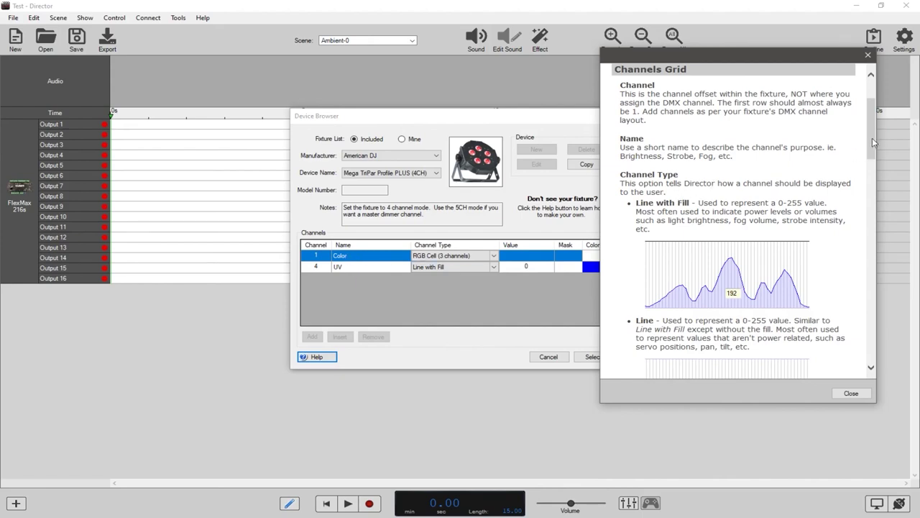
left_click_drag(872, 142, 872, 162)
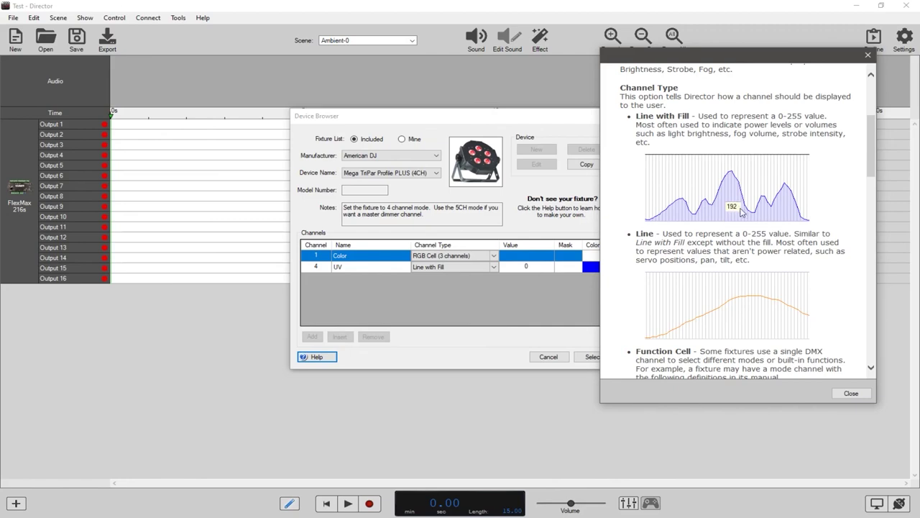
scroll(634, 264, "down", 2)
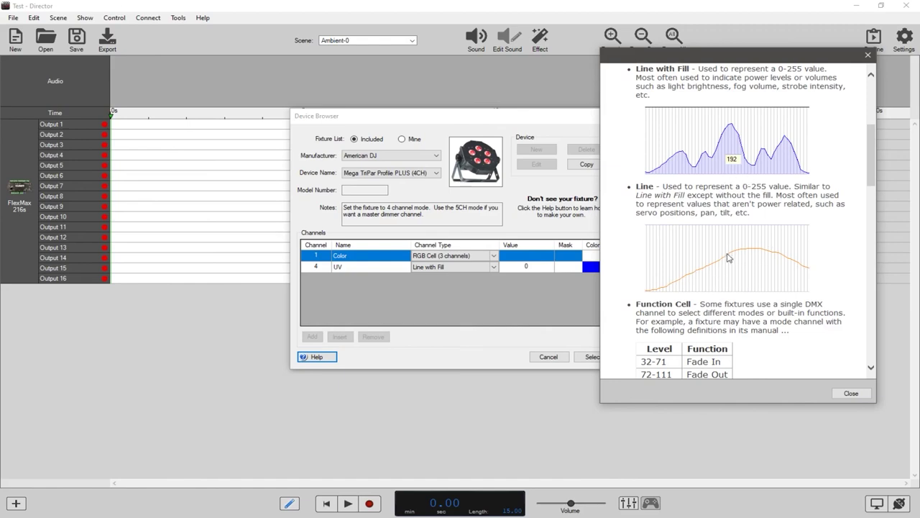
Read the Function Cell explanation in the help, including its level table and function list example
left_click_drag(870, 160, 869, 187)
scroll(674, 169, "down", 2)
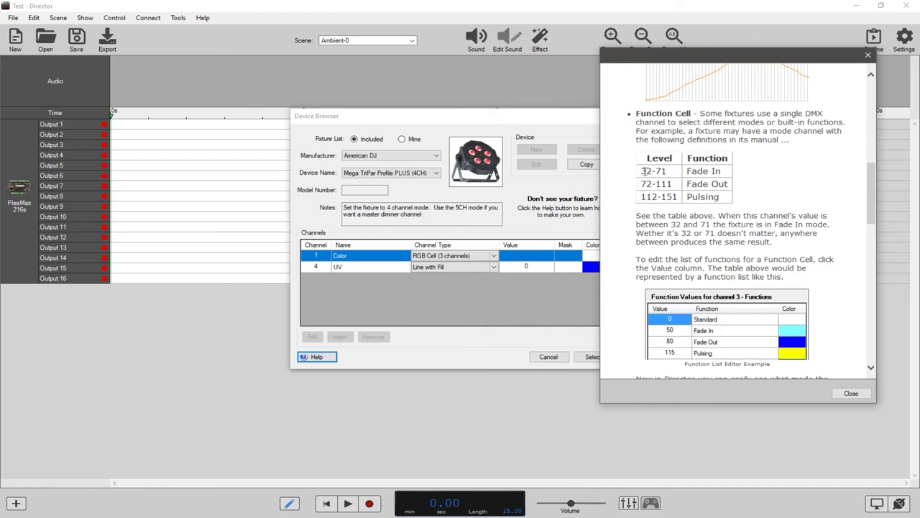
left_click_drag(640, 171, 666, 171)
left_click(667, 171)
scroll(721, 187, "up", 5)
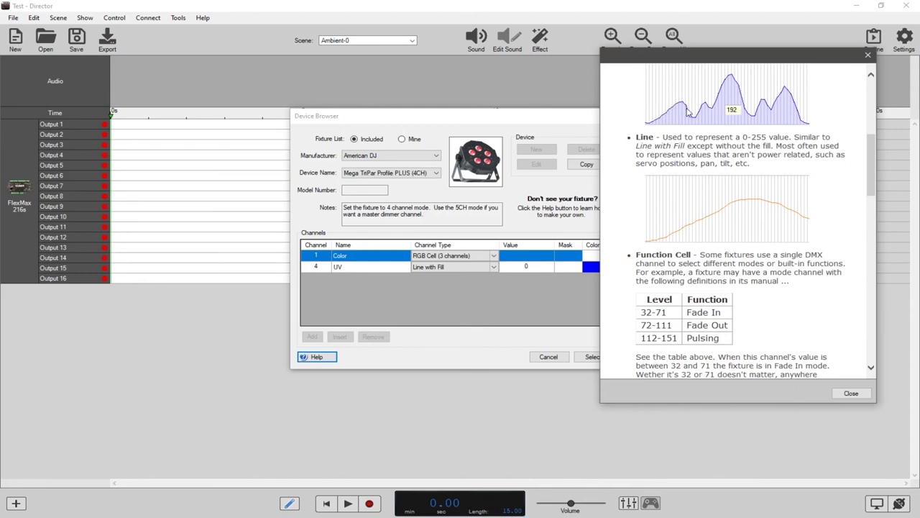
scroll(665, 177, "down", 1)
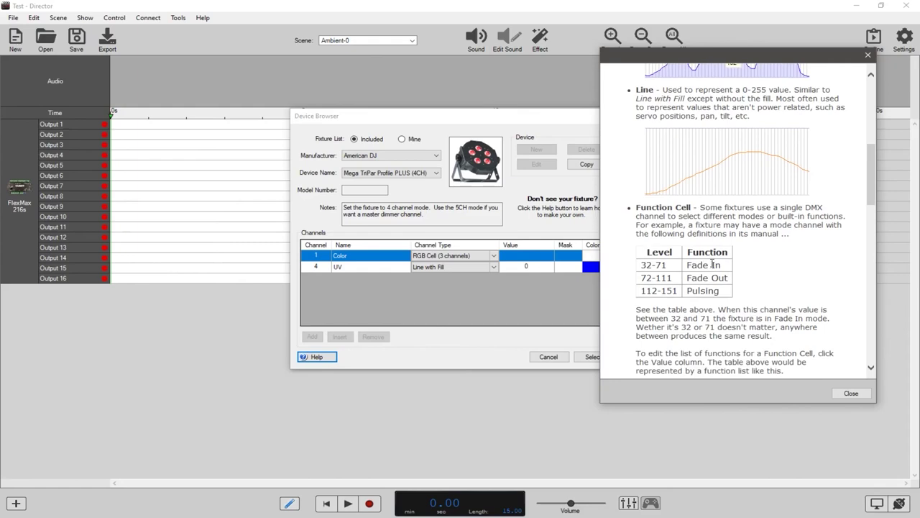
scroll(713, 265, "down", 3)
scroll(710, 265, "down", 2)
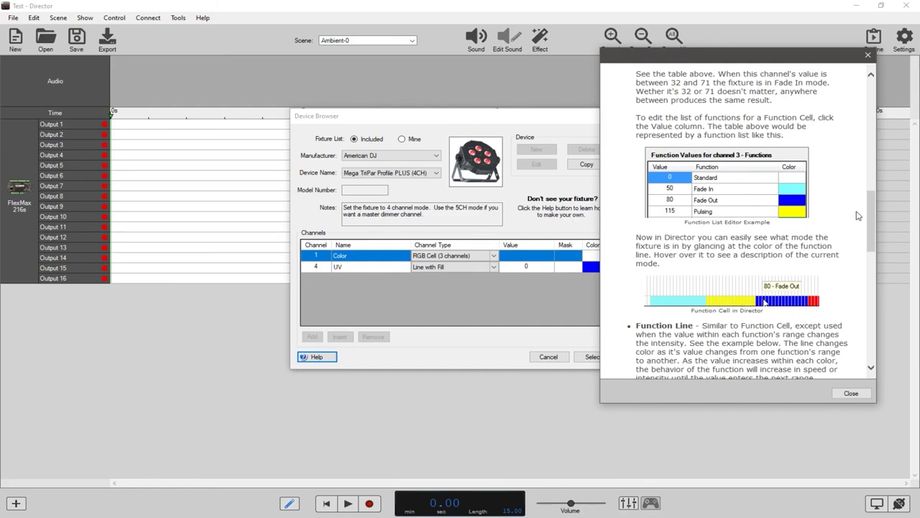
Read the Function Line and RGB Cell channel type explanations in the help
left_click_drag(872, 205, 869, 251)
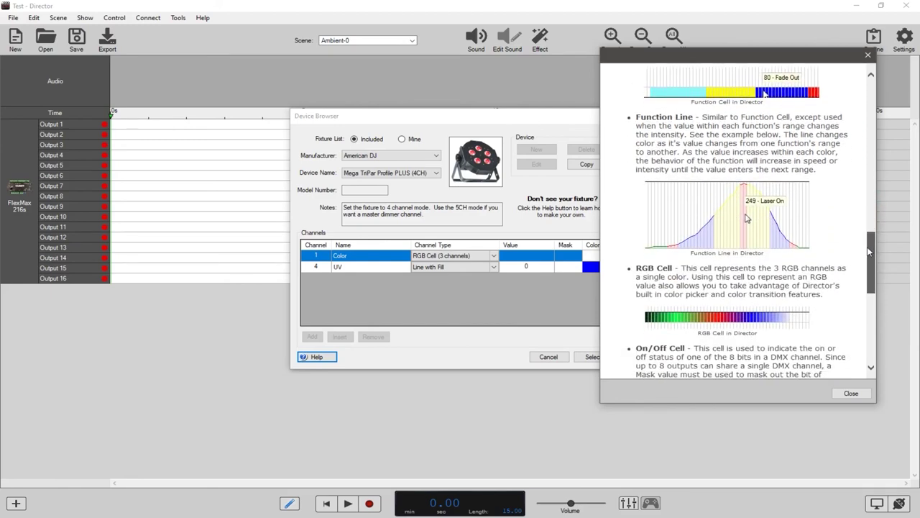
scroll(732, 228, "up", 3)
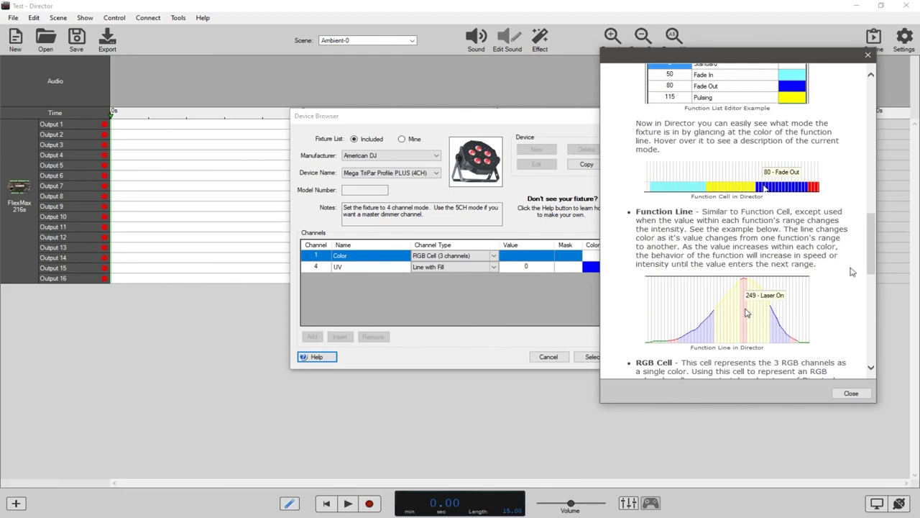
scroll(719, 217, "down", 5)
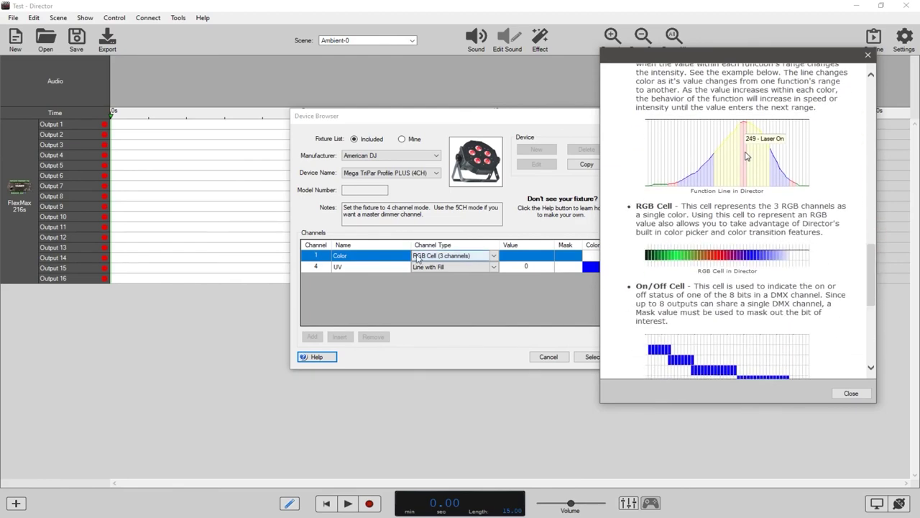
Read the On/Off Cell, Value, Mask and Color explanations in the help, including the mask value table
scroll(685, 256, "down", 1)
scroll(685, 256, "down", 3)
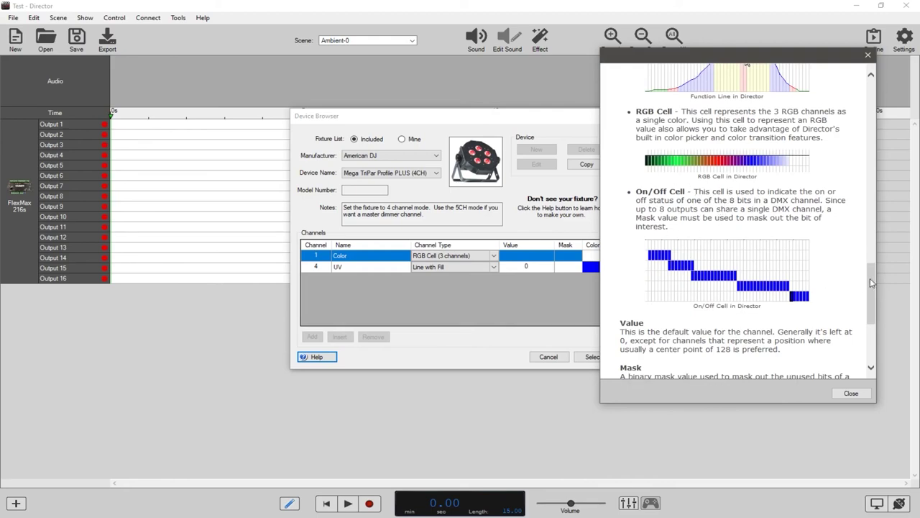
left_click_drag(870, 281, 869, 301)
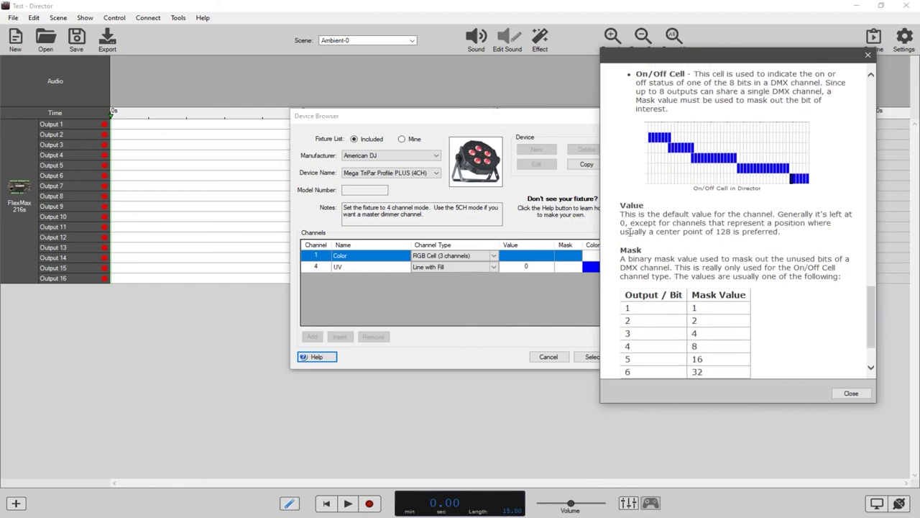
scroll(876, 301, "down", 2)
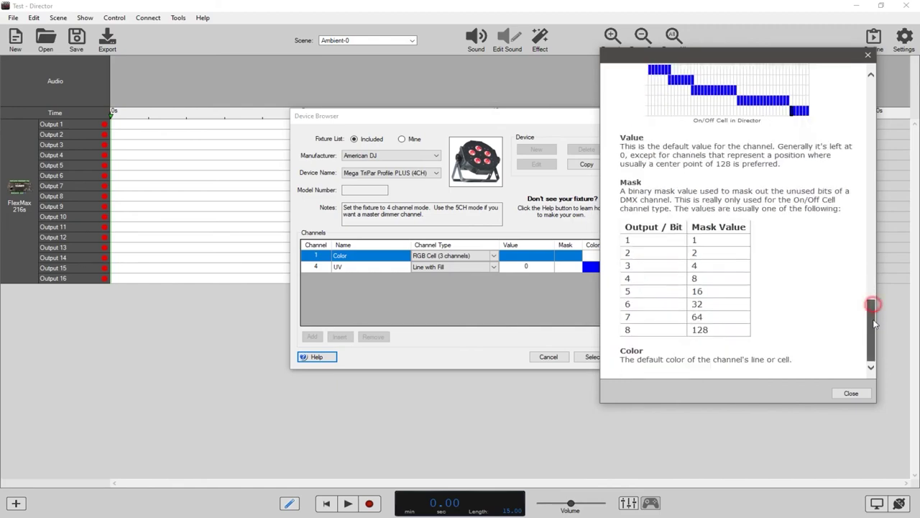
left_click_drag(874, 317, 870, 261)
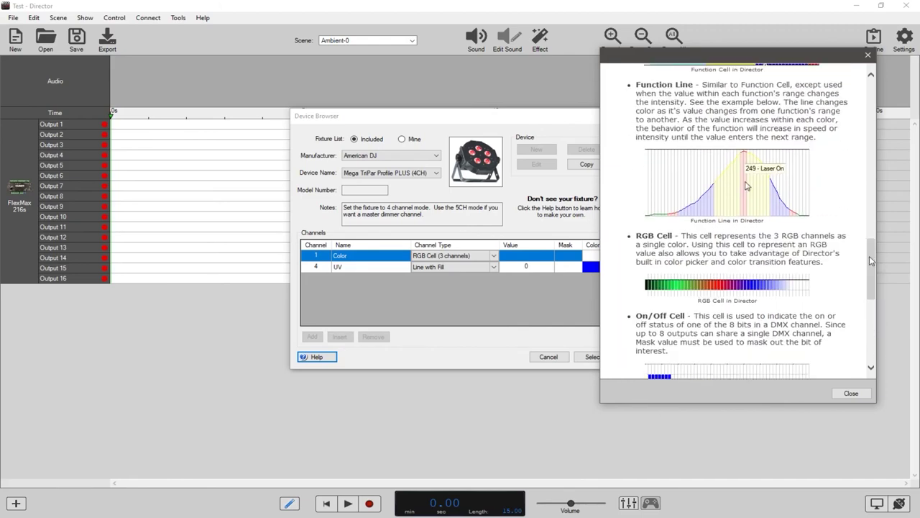
Close the help and add the American DJ Mega TriPar Profile PLUS (4CH) fixture to the show
left_click(849, 394)
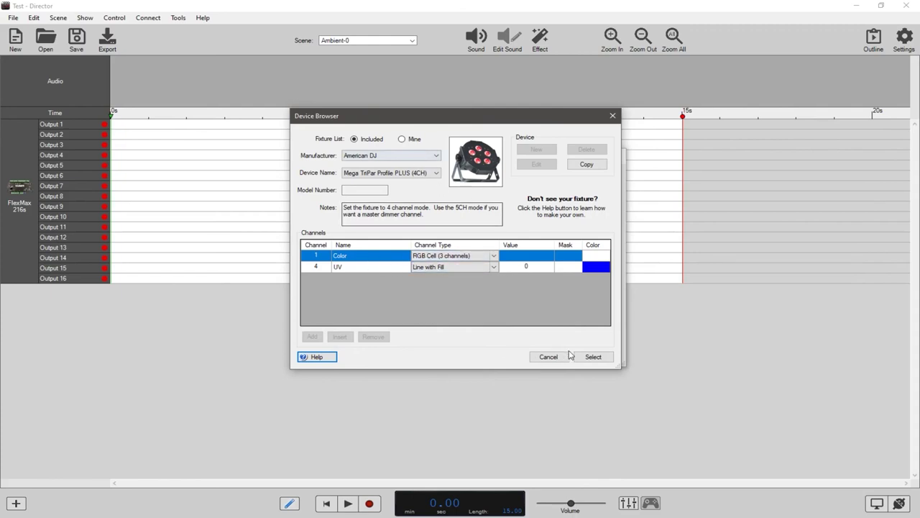
left_click(593, 356)
left_click(599, 354)
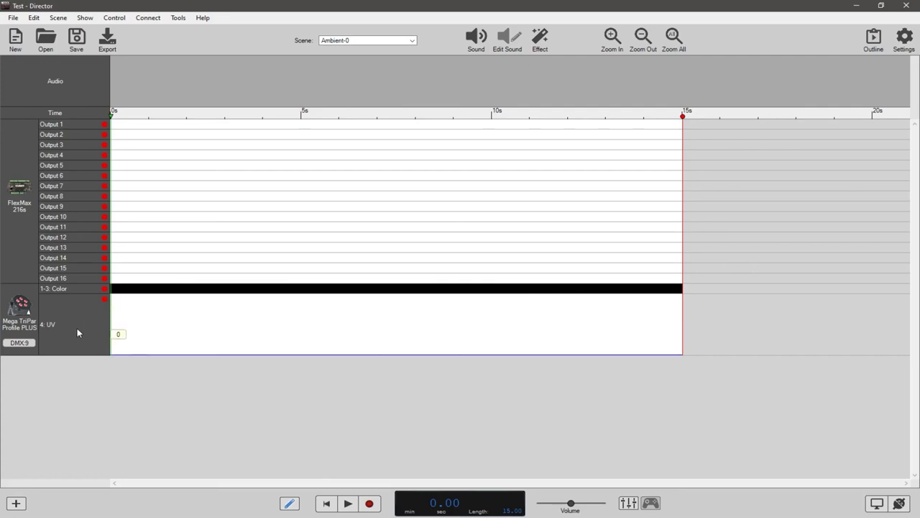
Draw a rise and fall on the UV channel over about the first 9 s and apply a transition to its falling part
mouse_move(113, 355)
left_mouse_down()
mouse_move(196, 314)
mouse_move(264, 296)
mouse_move(365, 320)
mouse_move(457, 362)
left_mouse_up()
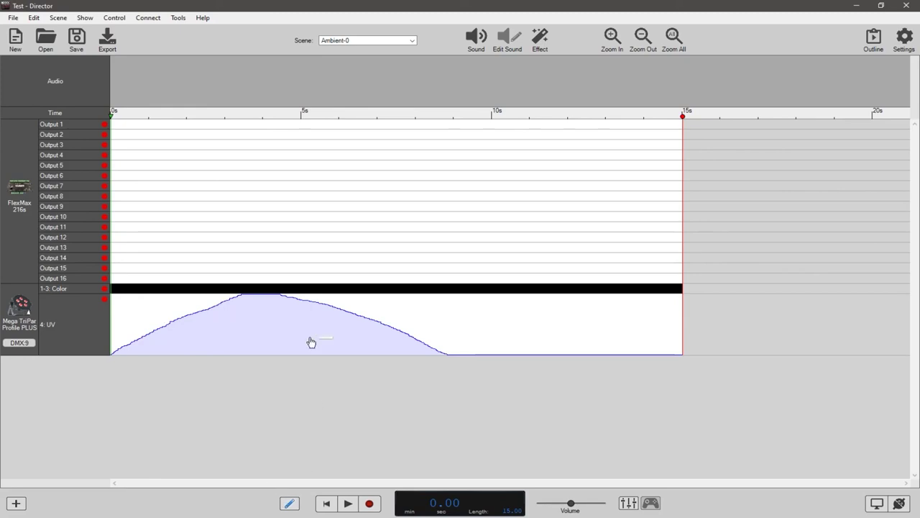
left_click_drag(452, 338, 258, 331)
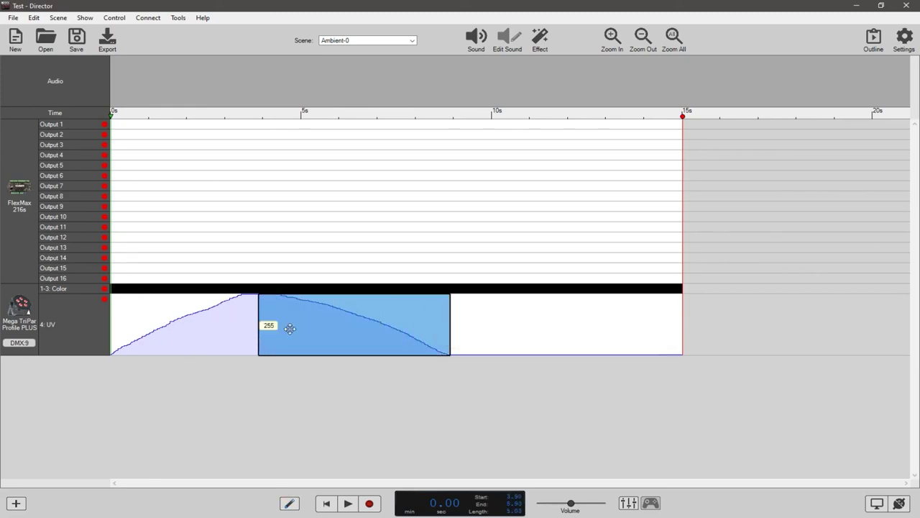
right_click(338, 327)
left_click(358, 344)
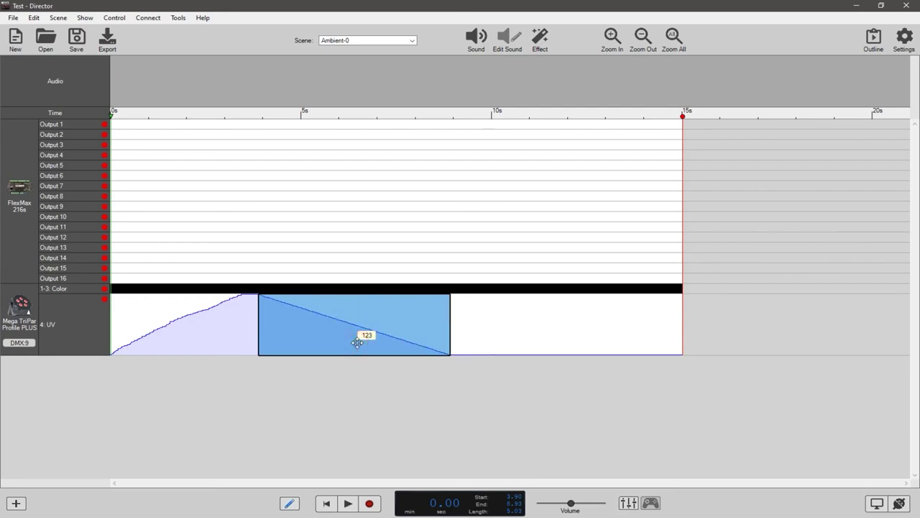
left_click(352, 376)
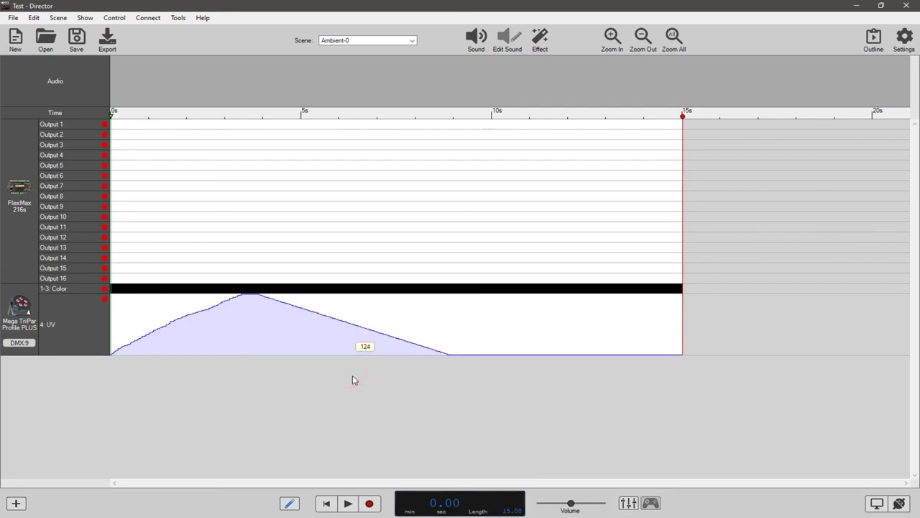
Apply a transition to the rising part of the UV curve, over about the first 3.6 s
left_click_drag(248, 329, 109, 338)
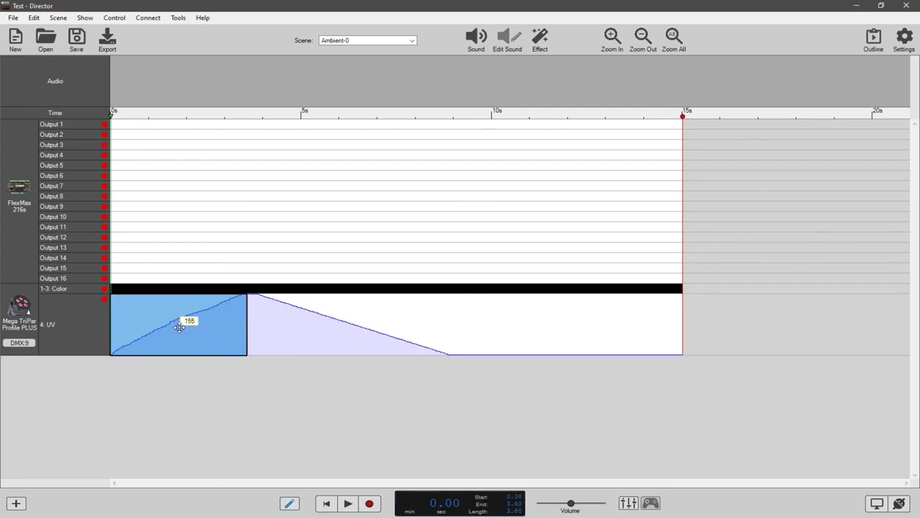
right_click(185, 331)
left_click(195, 344)
left_click(256, 391)
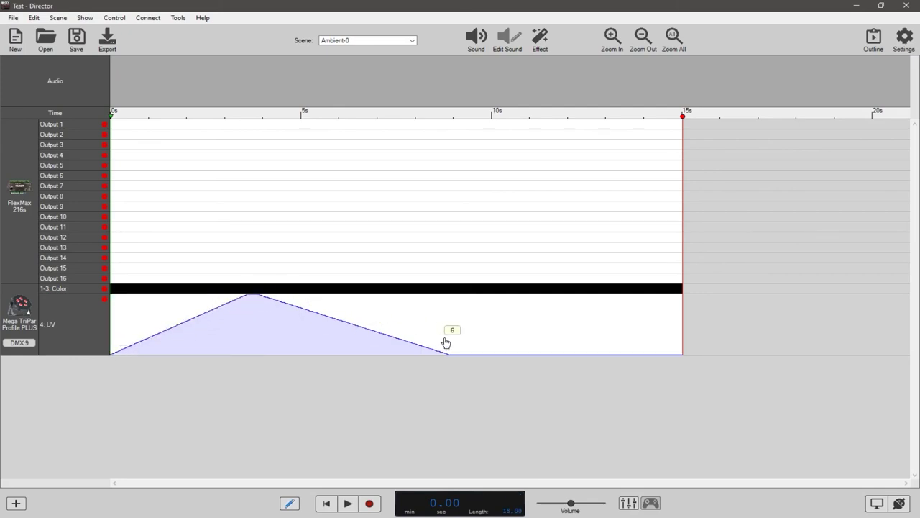
Clear the whole UV channel of the Mega TriPar fixture and deselect it
left_click(79, 328)
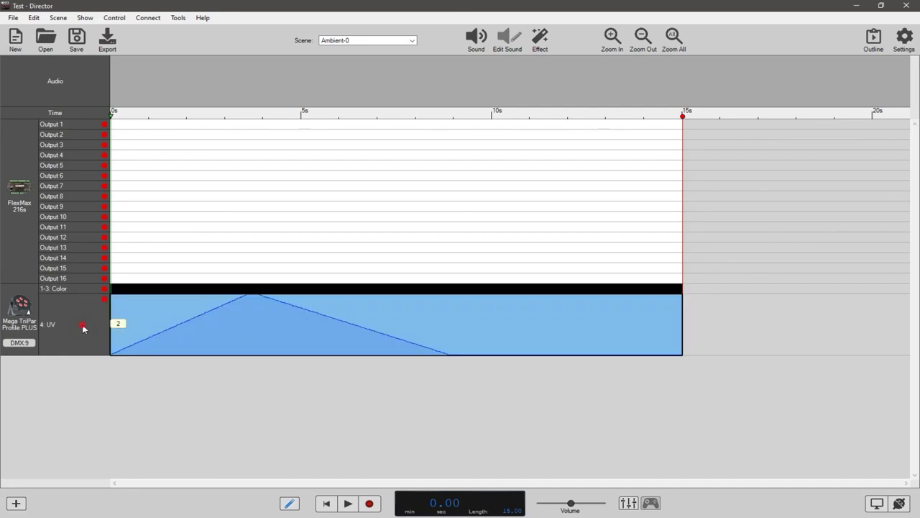
key("Delete")
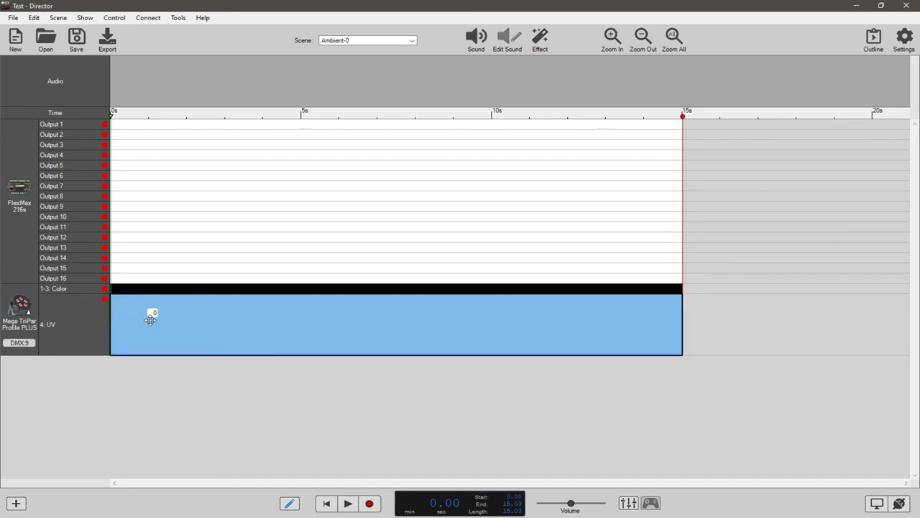
left_click(145, 395)
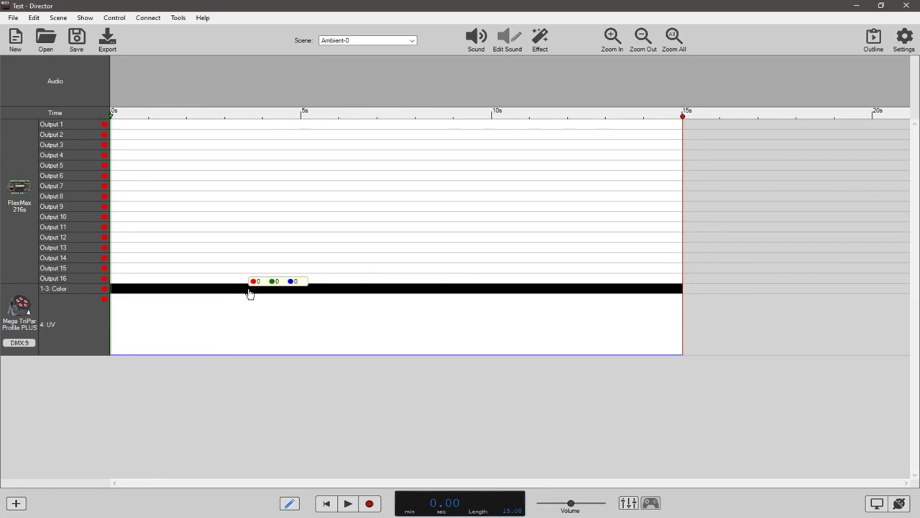
left_click(84, 291)
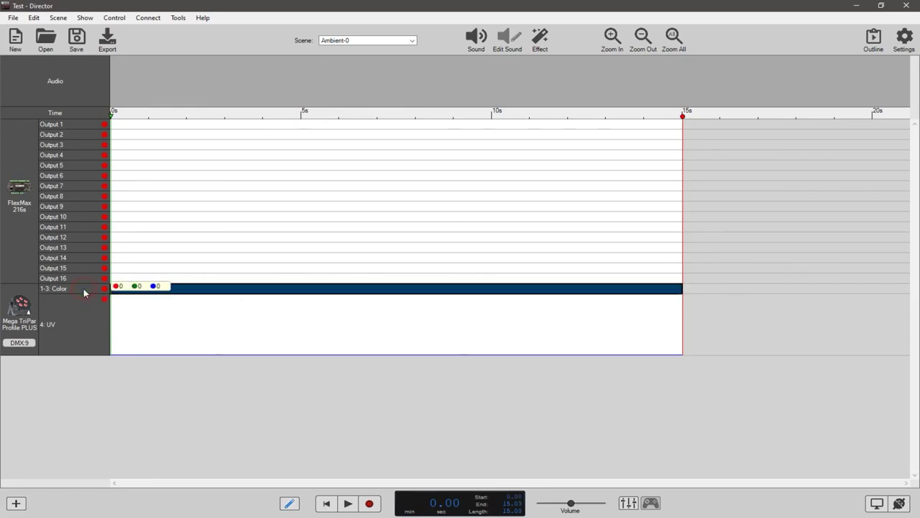
left_click(90, 392)
left_click(92, 327)
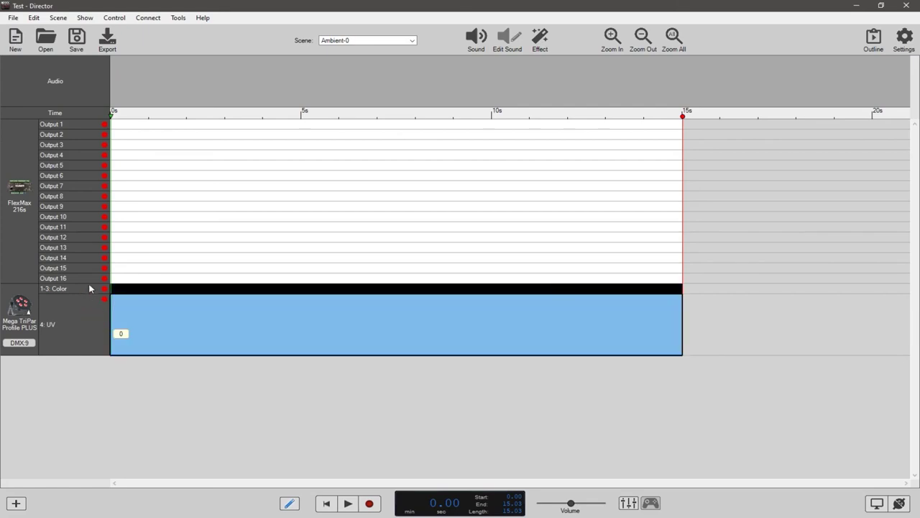
left_click(90, 289)
left_click(91, 318)
Set the fixture's entire Color channel to bright green (0, 255, 0)
left_click(88, 289)
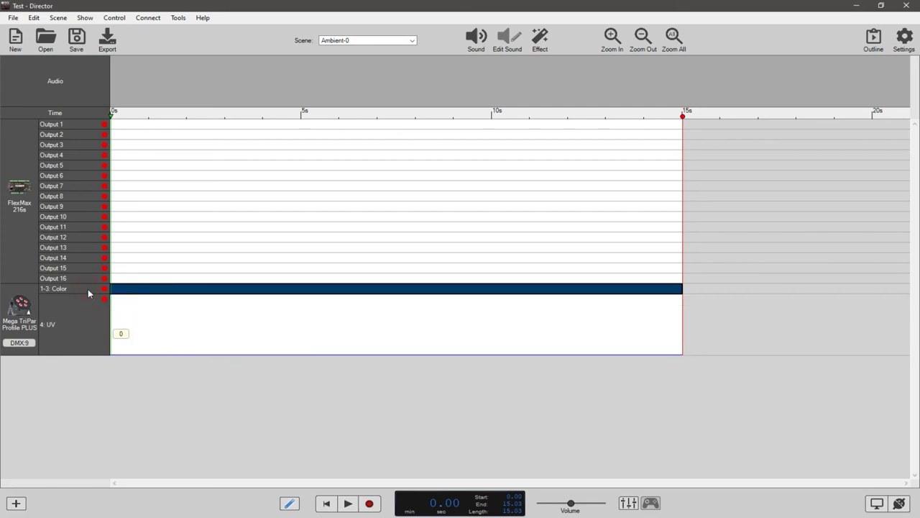
right_click(205, 289)
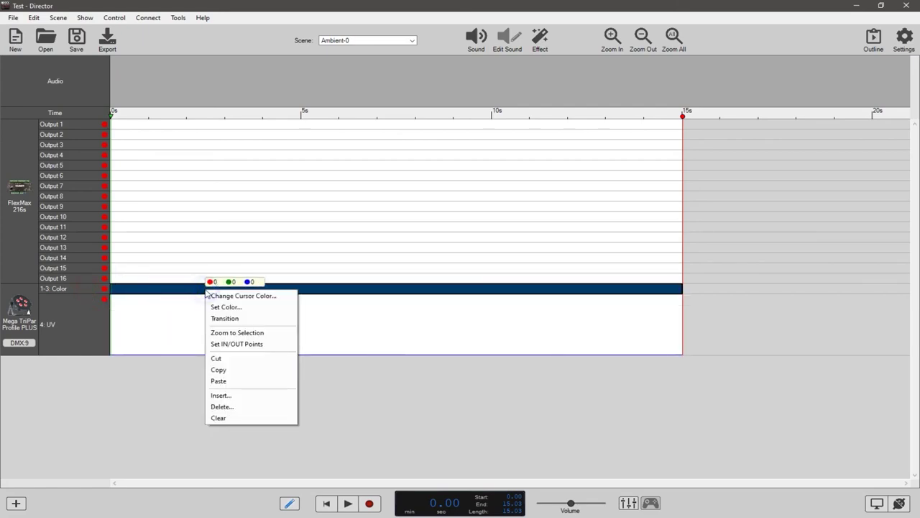
left_click(235, 308)
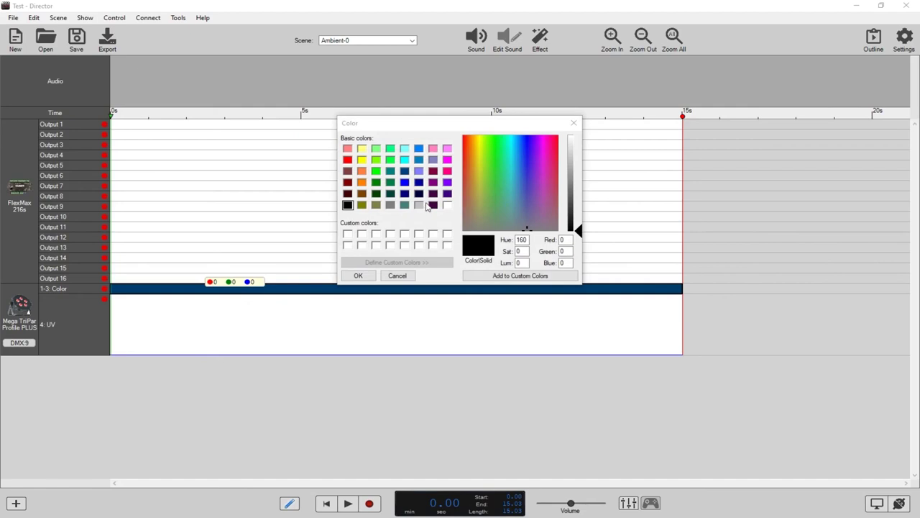
left_click(376, 172)
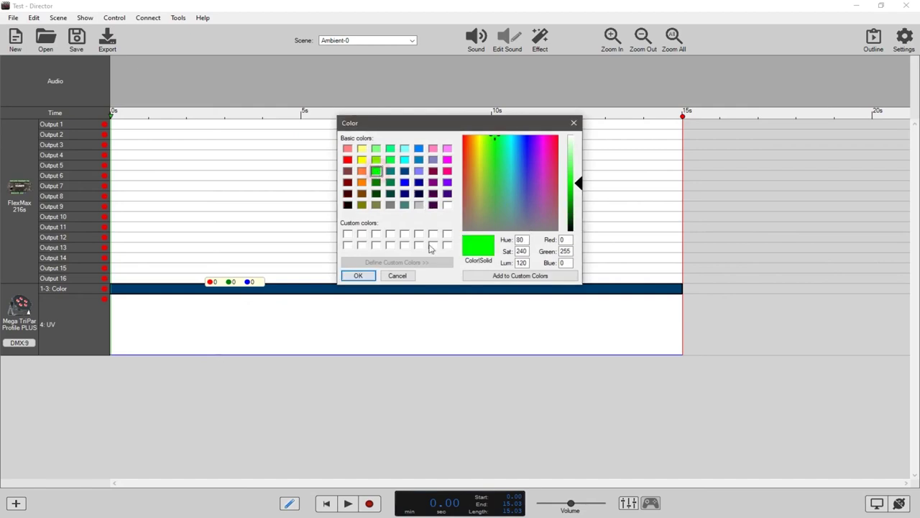
left_click(357, 275)
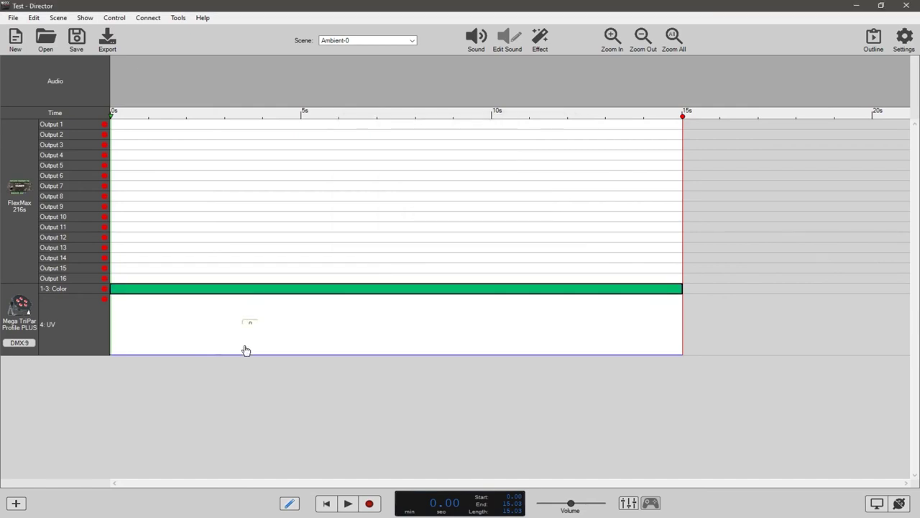
left_click(246, 351)
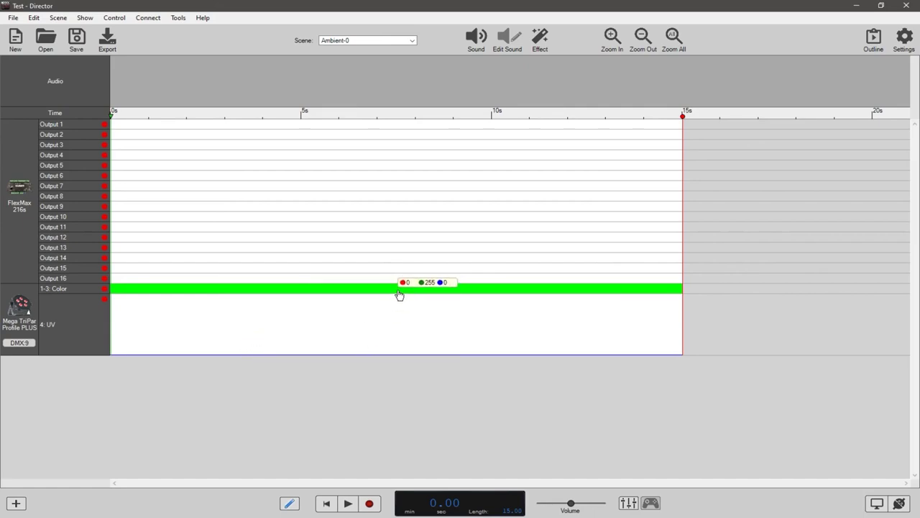
Set the Color channel to red (255, 0, 0) from about 7.4 s to the end of the scene
left_click_drag(392, 290, 686, 292)
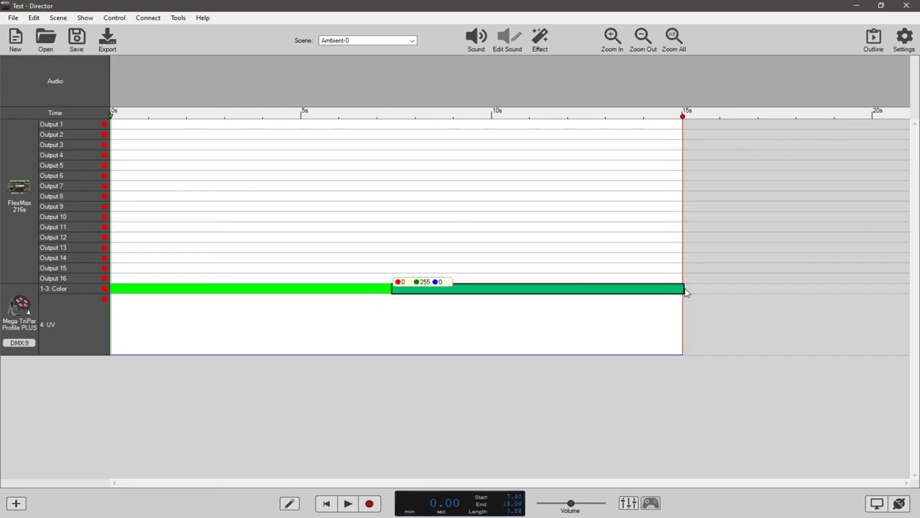
right_click(532, 291)
left_click(551, 309)
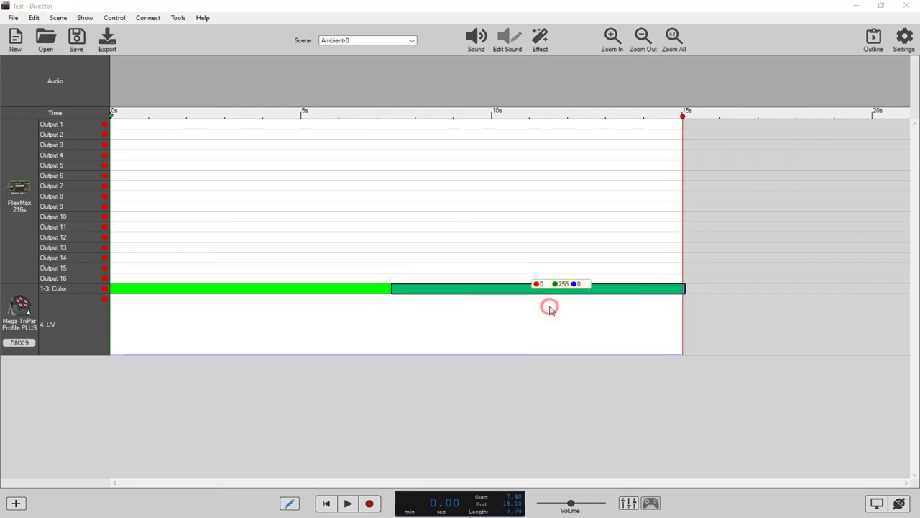
left_click(347, 159)
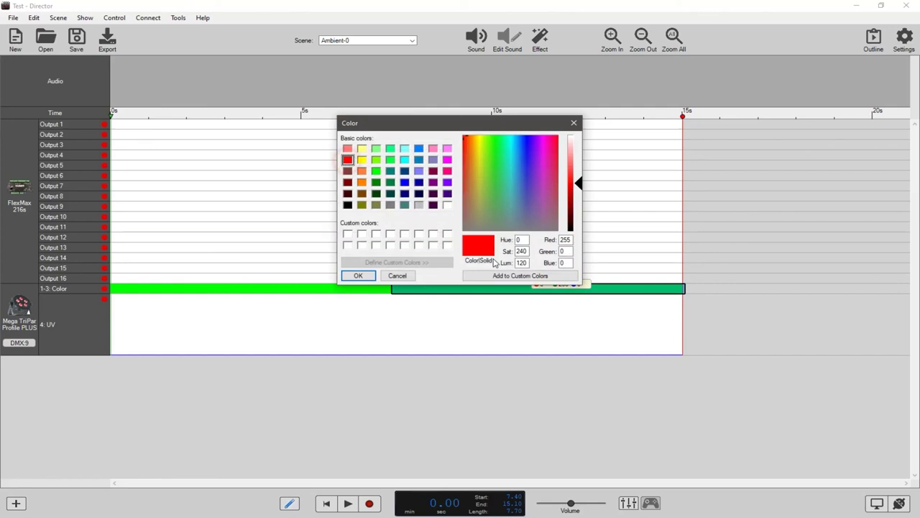
left_click(355, 276)
left_click(411, 373)
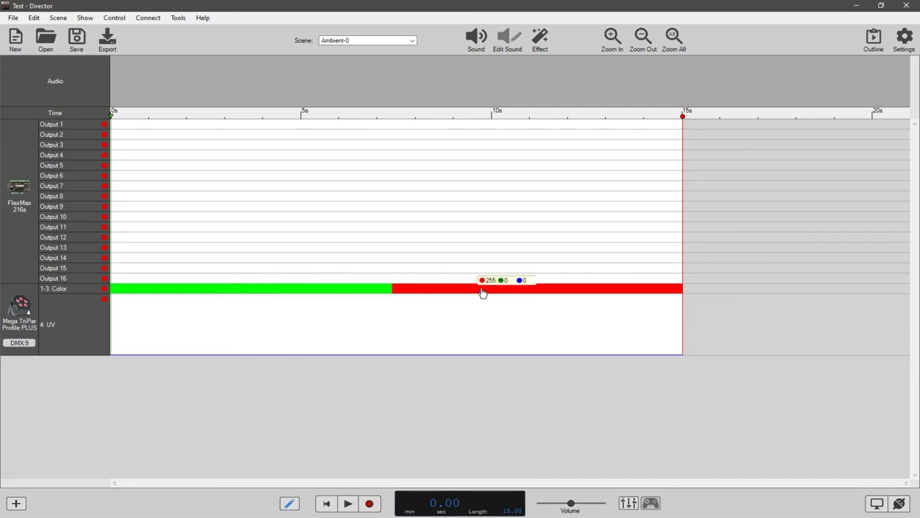
Apply a green-to-red transition on the Color channel between about 4 s and 11.2 s
left_click_drag(264, 293, 537, 290)
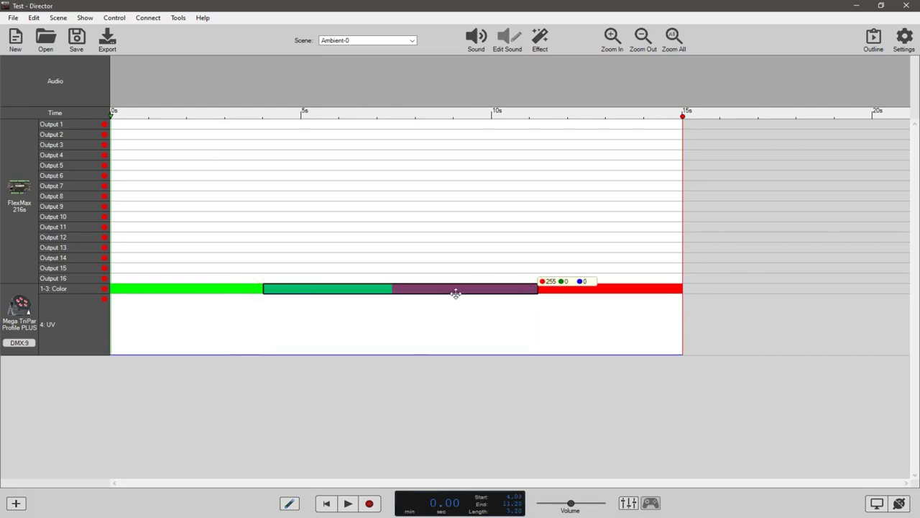
right_click(399, 291)
left_click(420, 320)
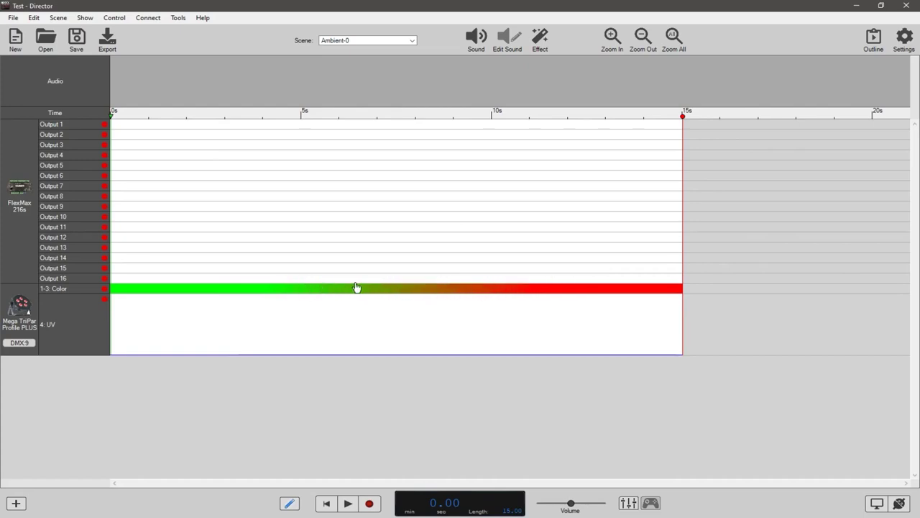
Check the Mega TriPar fixture's device options, including its DMX address range, and dismiss them
right_click(20, 314)
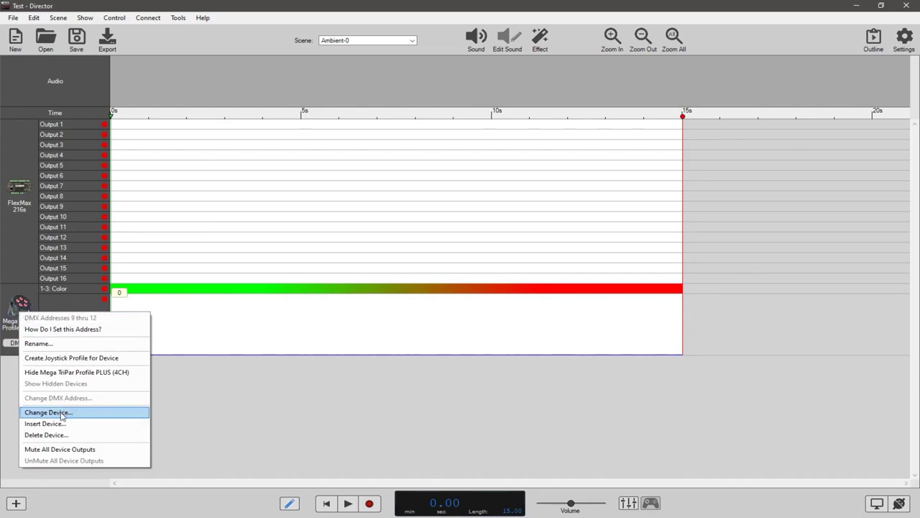
left_click(209, 429)
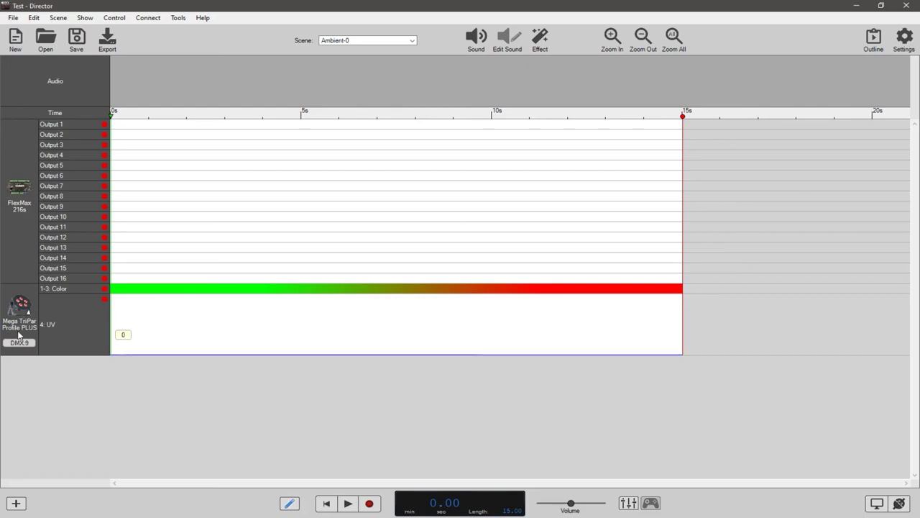
Try to turn off Automatic DMX Channel Layout, then decline the switch to manual DMX addressing
left_click(86, 18)
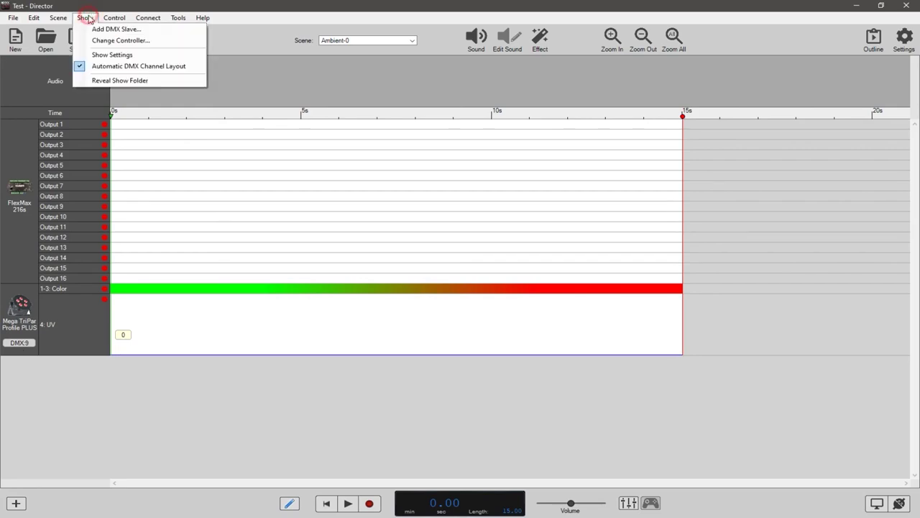
left_click(123, 67)
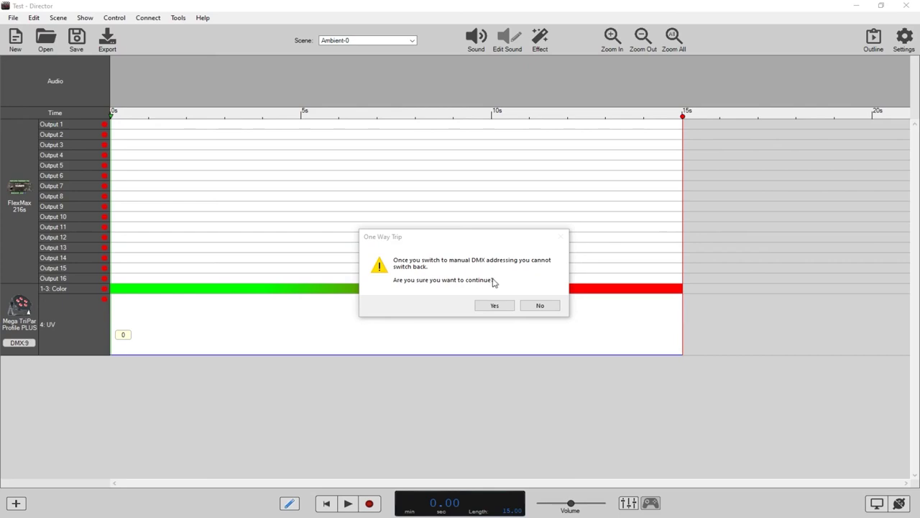
left_click(538, 305)
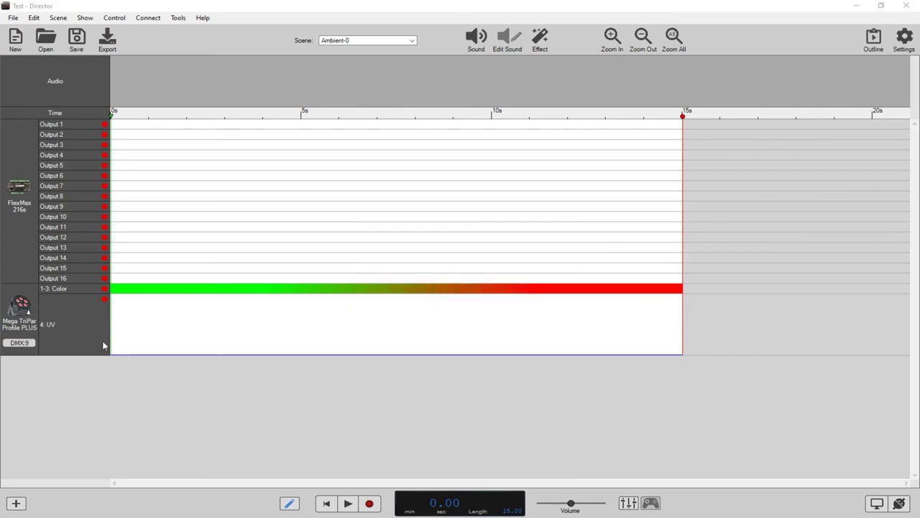
Read the help on how to set the Mega TriPar fixture's DMX address, including its DIP switch settings, and close it
right_click(22, 344)
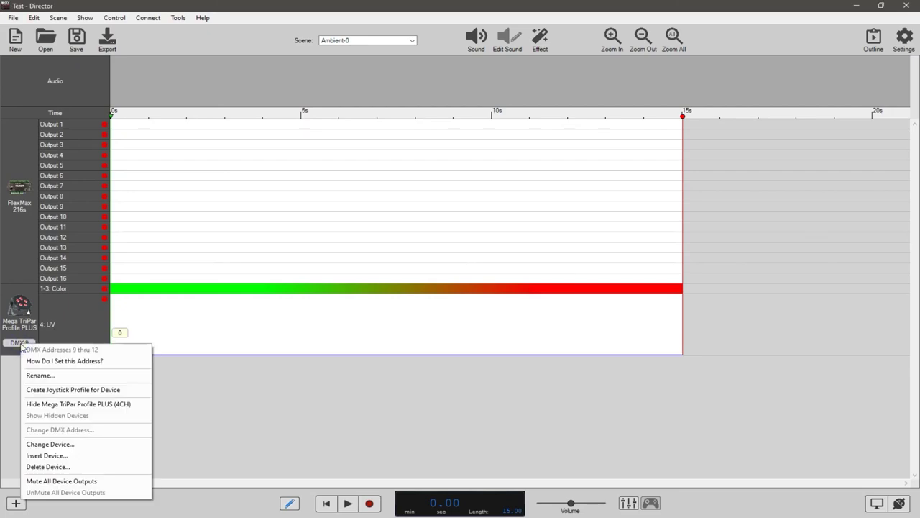
left_click(51, 360)
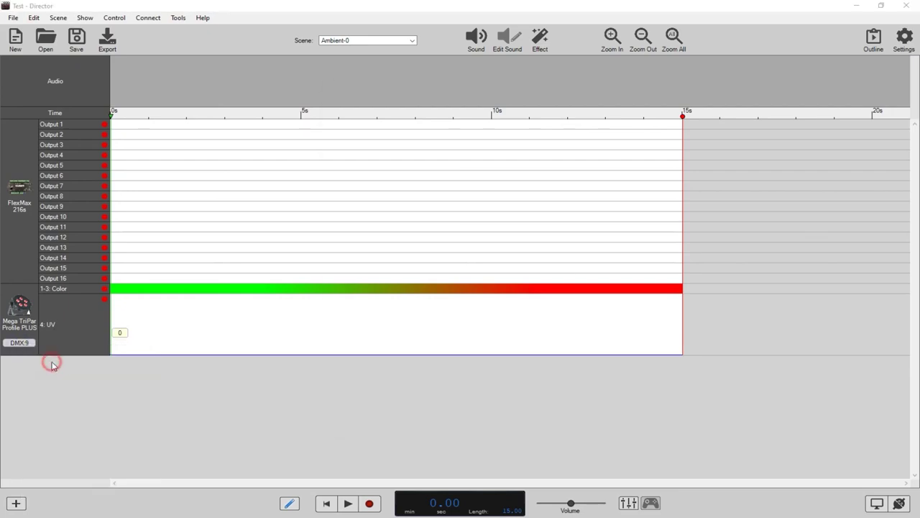
mouse_move(595, 141)
left_mouse_down()
mouse_move(601, 224)
mouse_move(602, 129)
left_mouse_up()
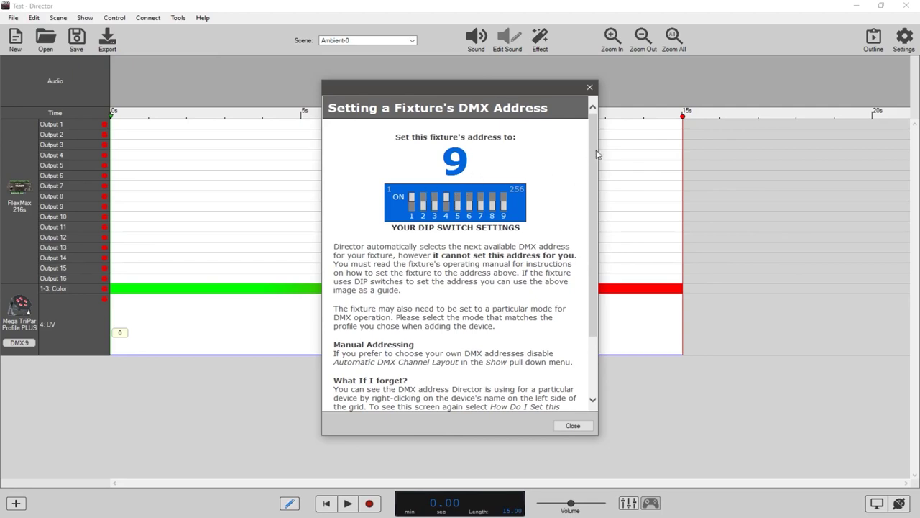
left_click(575, 426)
Start changing the Mega TriPar device to a DMX Fixture and create a new fixture in the Mine list
right_click(23, 305)
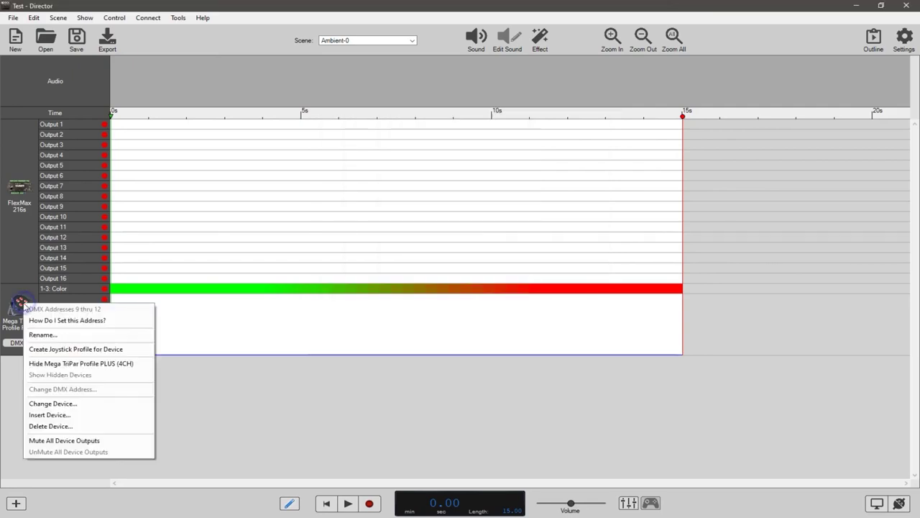
left_click(71, 405)
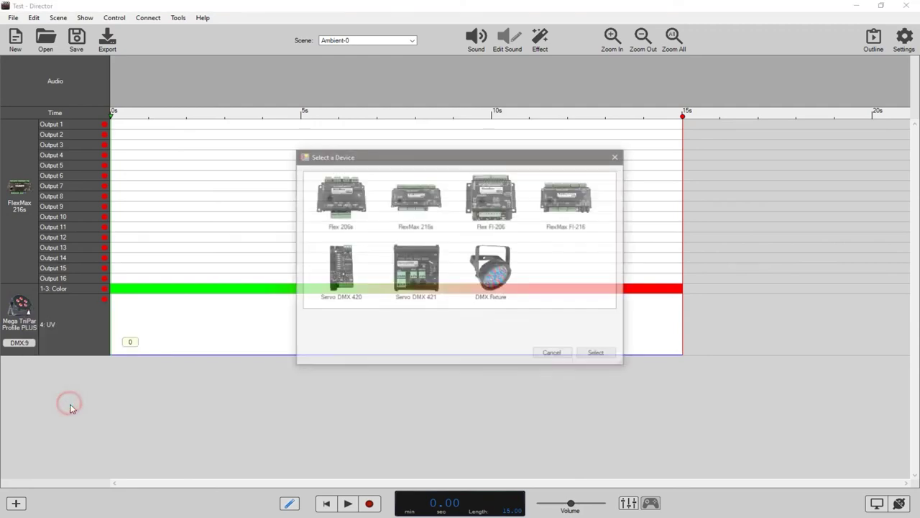
double_click(499, 267)
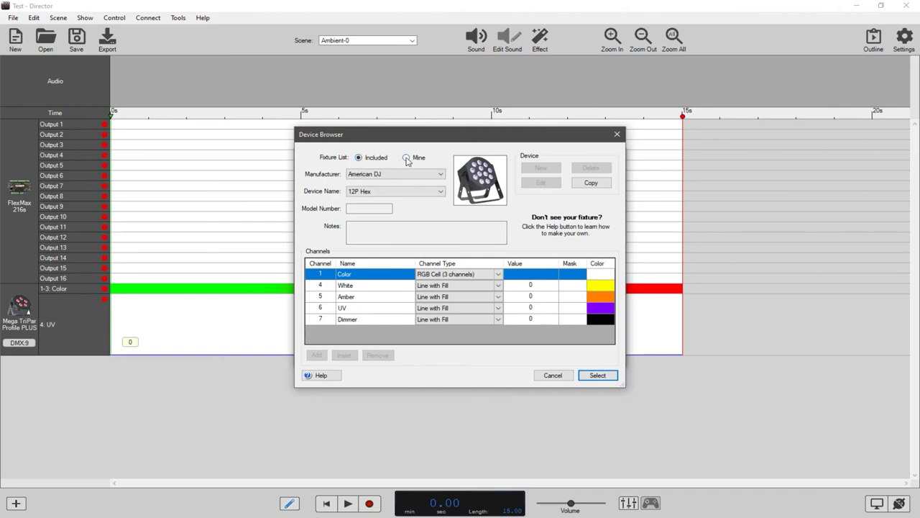
left_click(406, 160)
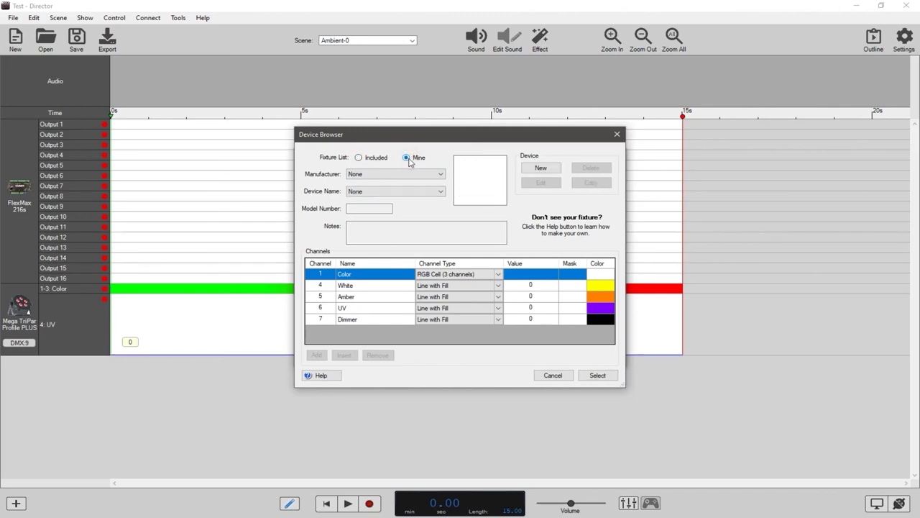
left_click(533, 169)
Enter ADJ as the new fixture's manufacturer and Tripar as its device name, leaving the model number and notes empty
left_click(402, 173)
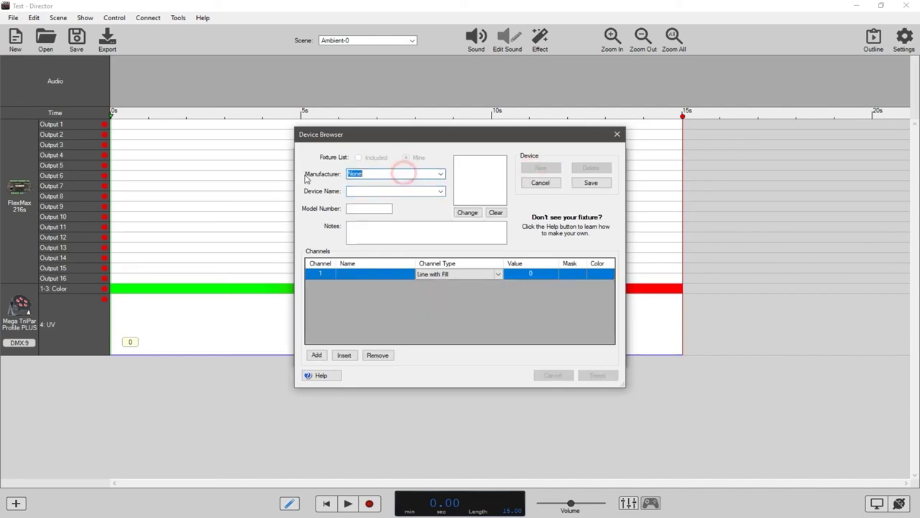
type("ADJ")
left_click(366, 190)
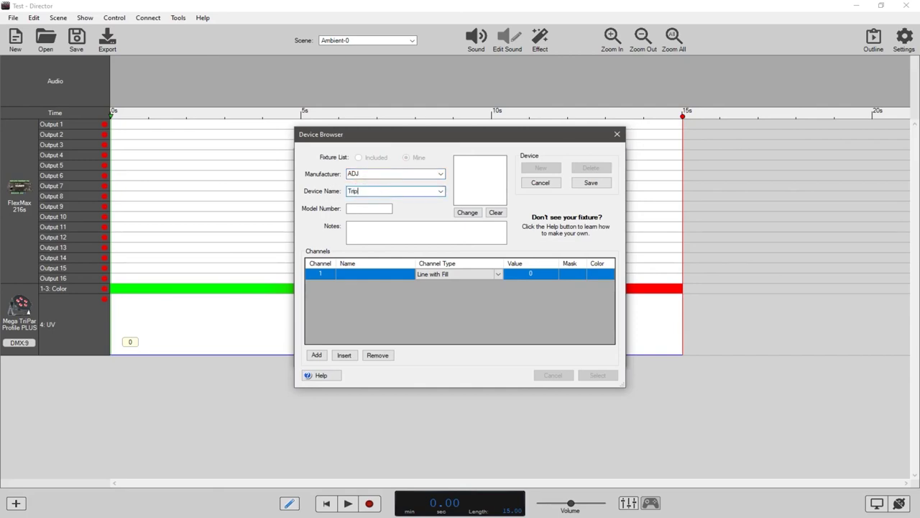
left_click(366, 207)
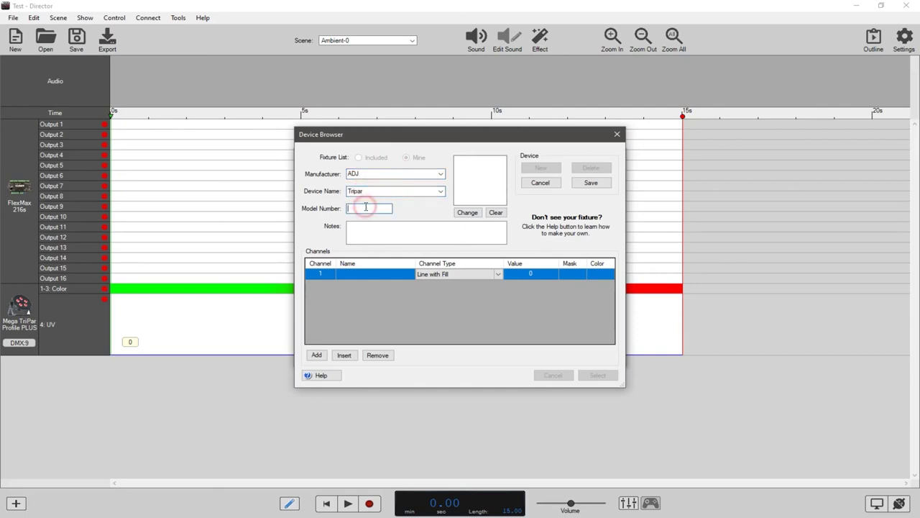
left_click(367, 210)
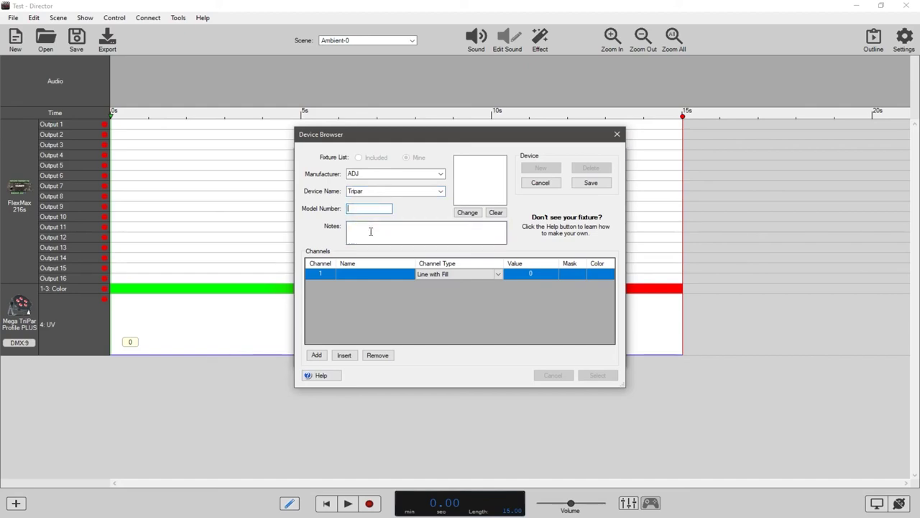
left_click(376, 230)
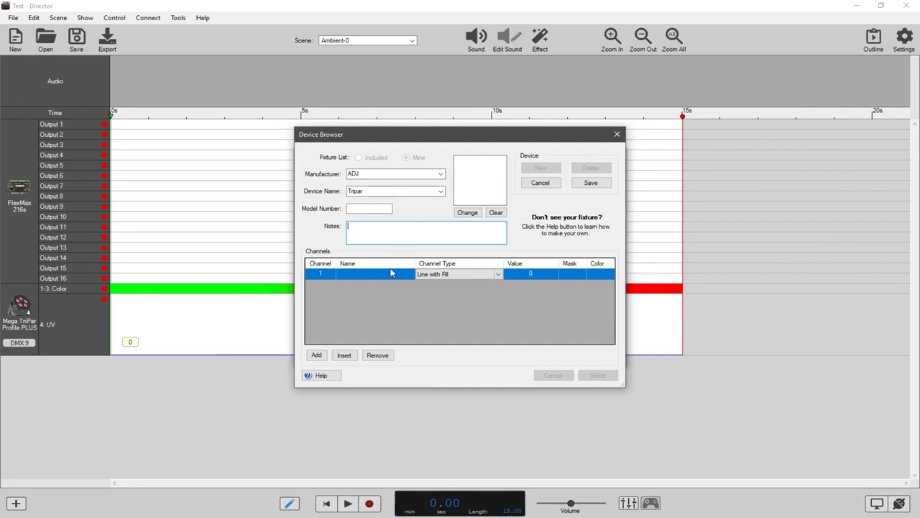
Set channel 1's type to Function Cell and check the 1-channel DMX values in the Mega Tripar manual in Adobe Acrobat
left_click(499, 276)
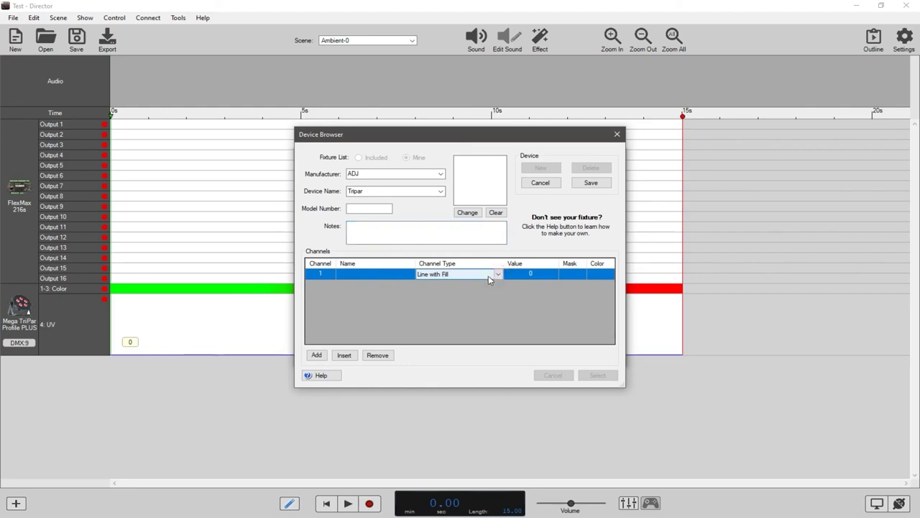
left_click(488, 275)
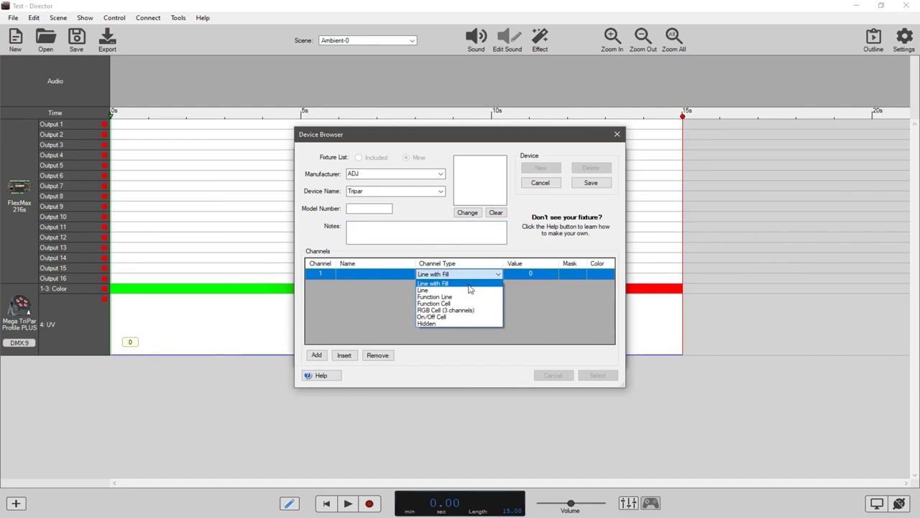
left_click(451, 304)
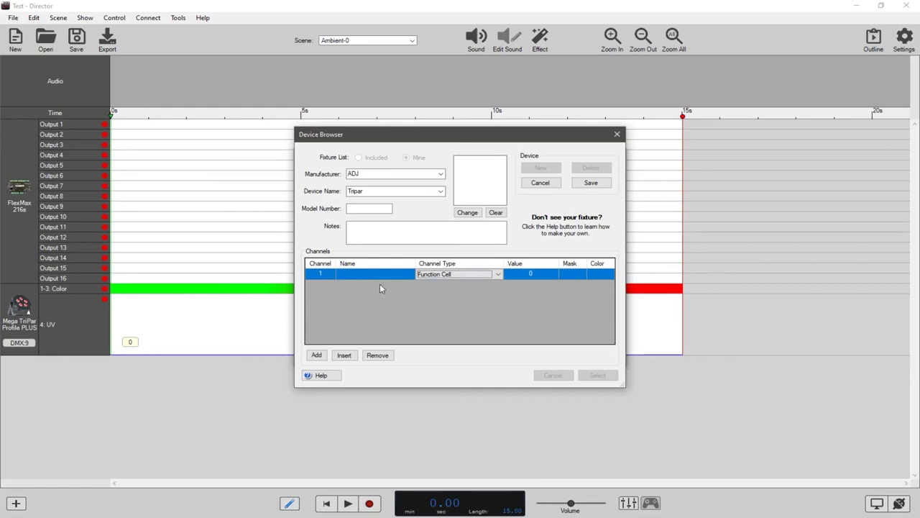
left_click(362, 274)
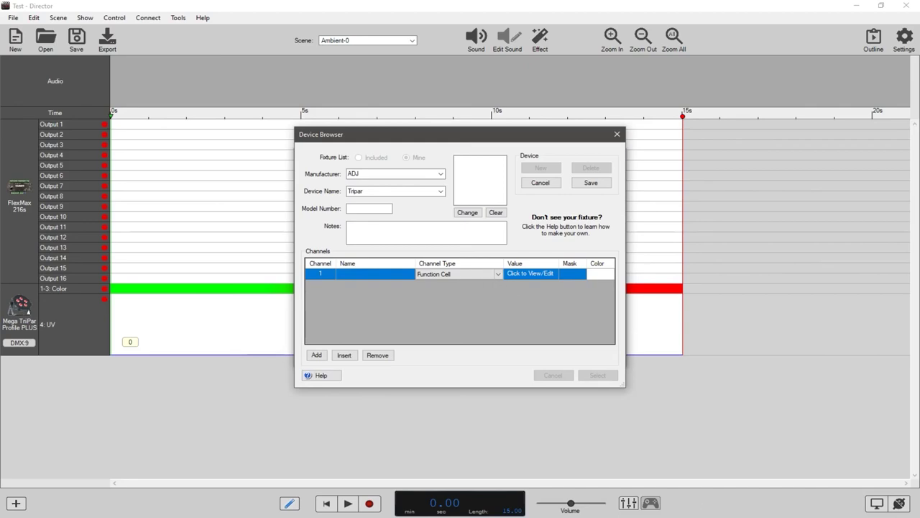
key("alt+Tab")
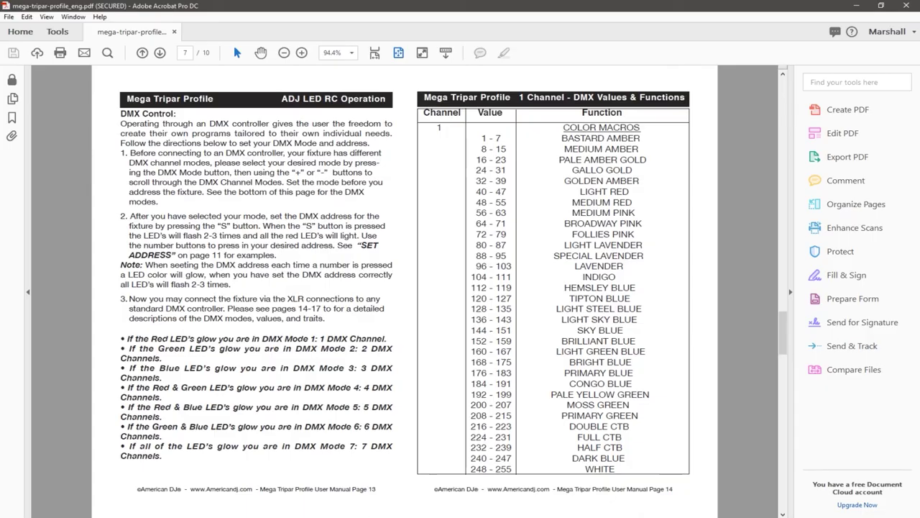
key("alt+Tab")
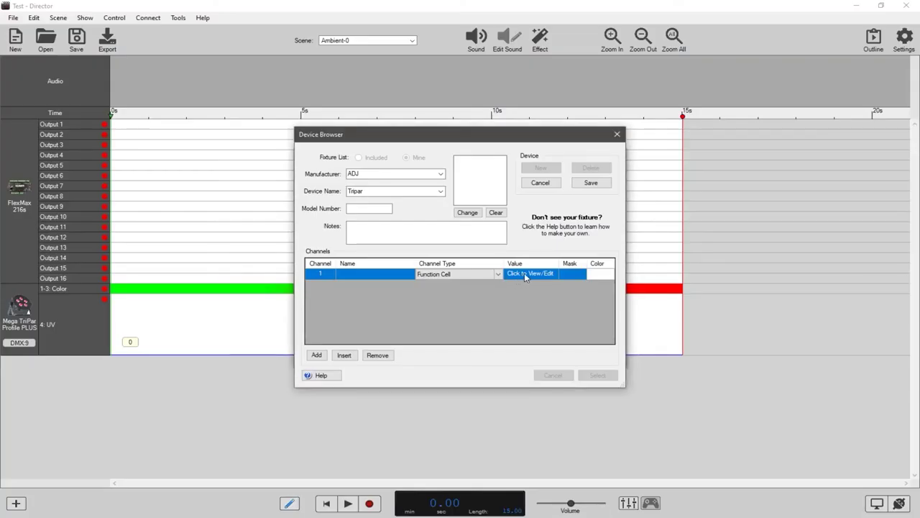
Name channel 1 Macros after dismissing the request for a channel name
left_click(524, 277)
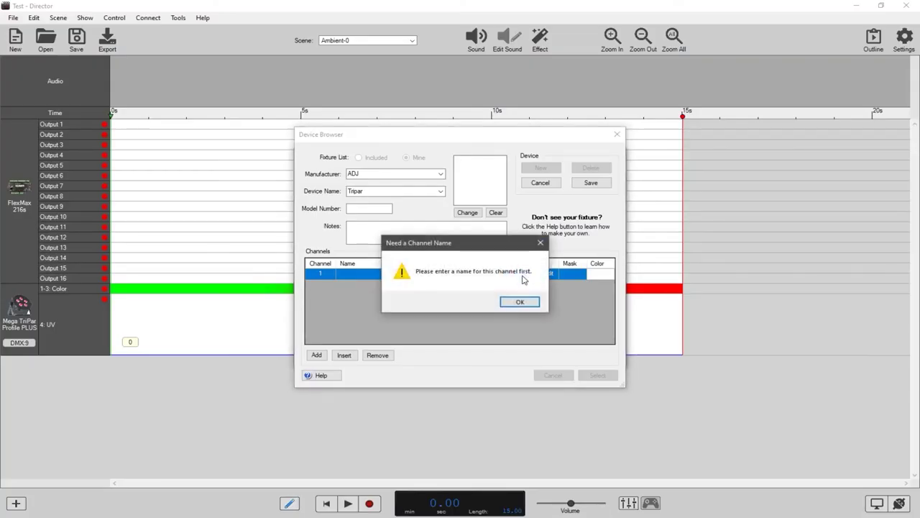
left_click(525, 300)
left_click(365, 274)
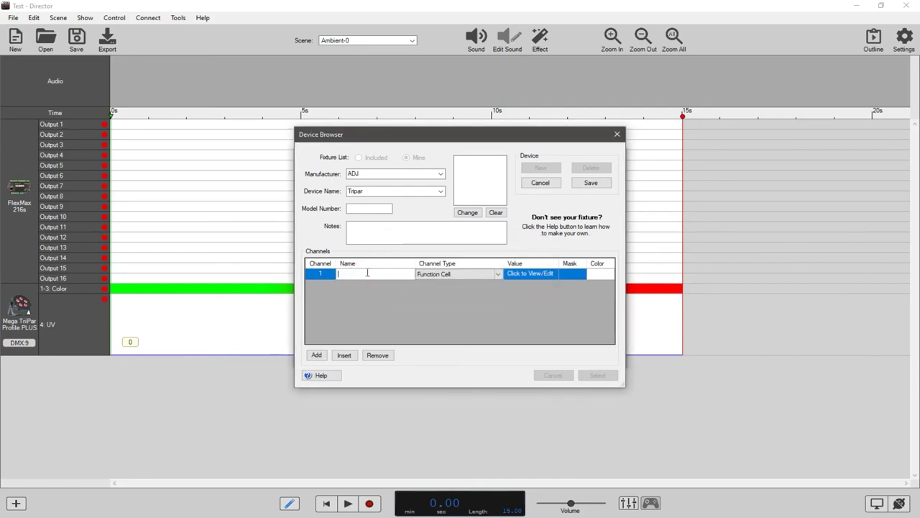
type("Macros")
key("Return")
Add a function named Amber with value 5 to the Macros channel, checking the value range in the Mega Tripar manual
left_click(532, 274)
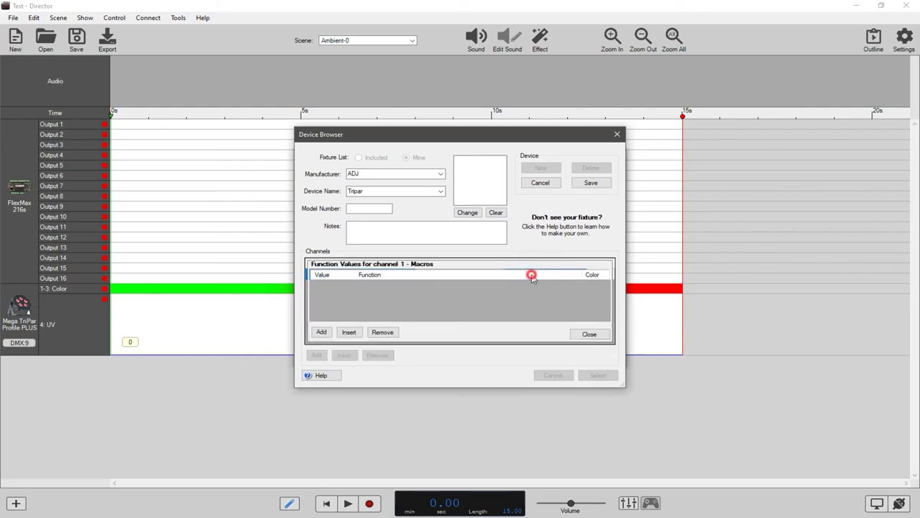
left_click(339, 286)
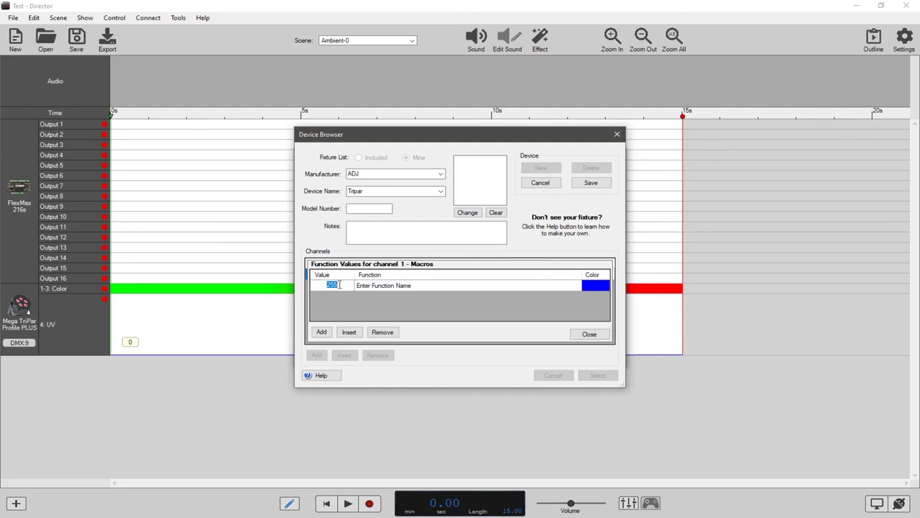
key("alt+Tab")
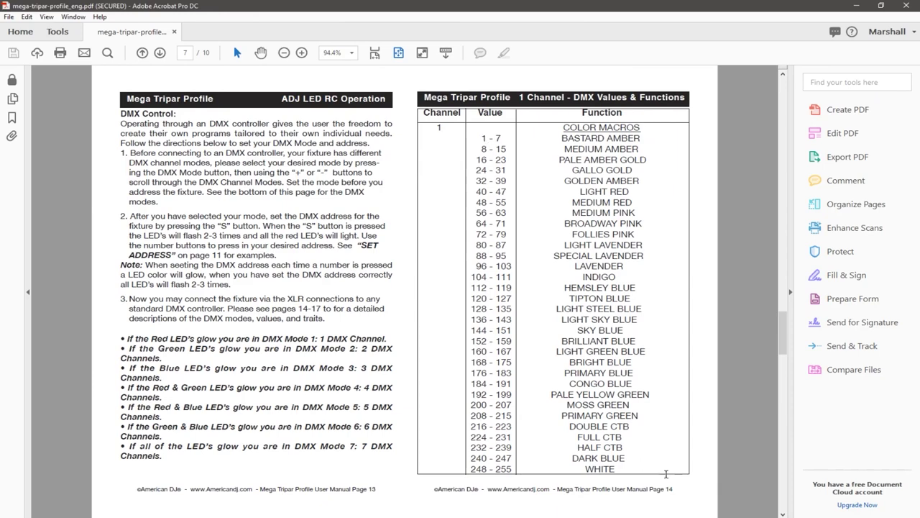
key("alt+Tab")
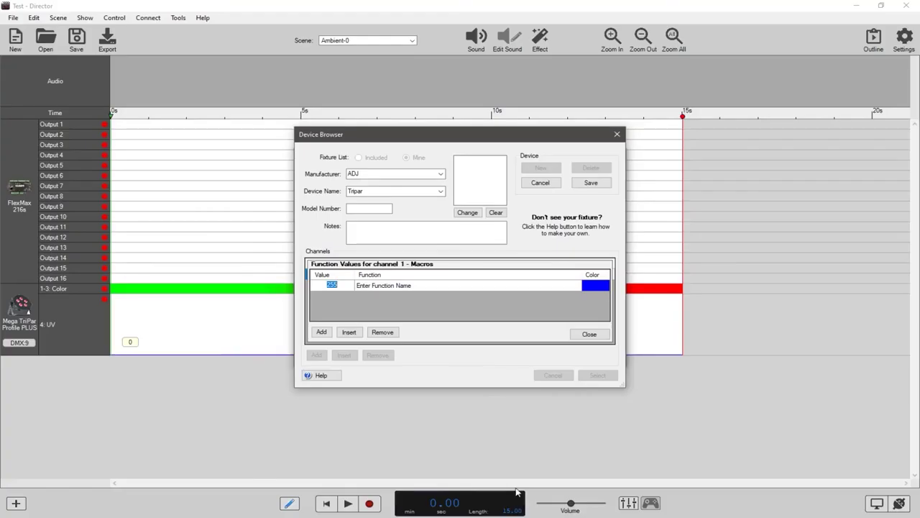
type("5")
left_click(418, 288)
left_click(418, 287)
type("Amber")
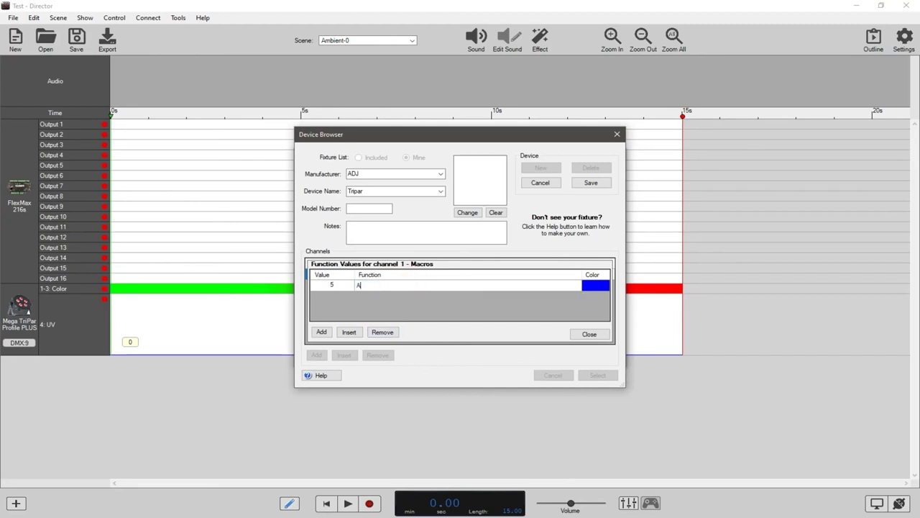
Add a second function named Medium Amber with value 10 to the Macros channel
left_click(321, 331)
left_click(333, 296)
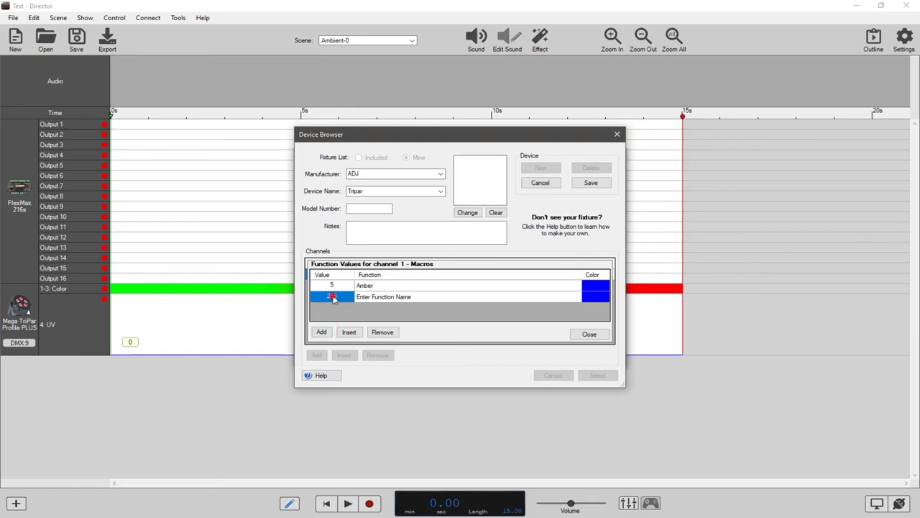
left_click(337, 301)
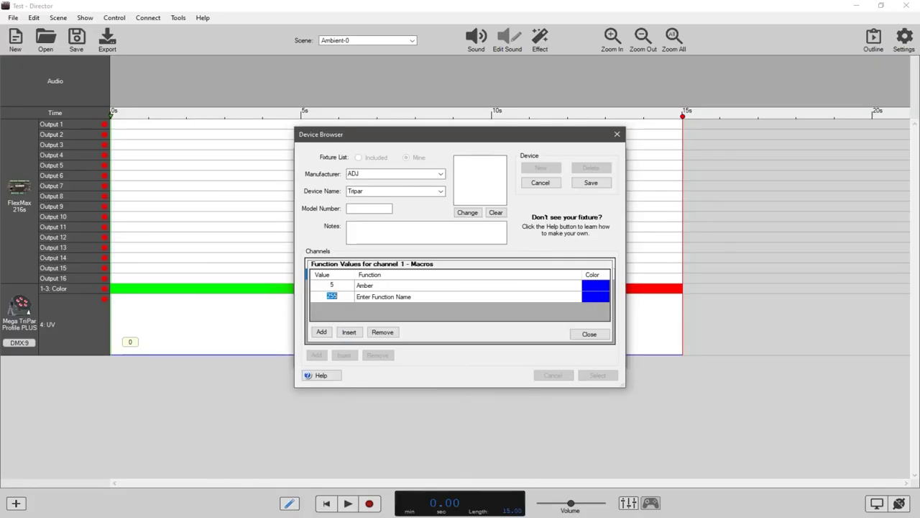
left_click(389, 300)
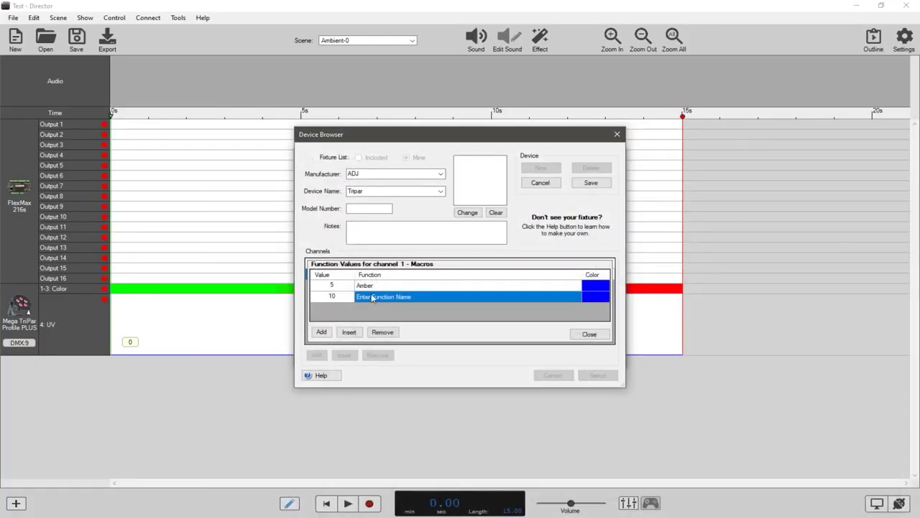
left_click(378, 300)
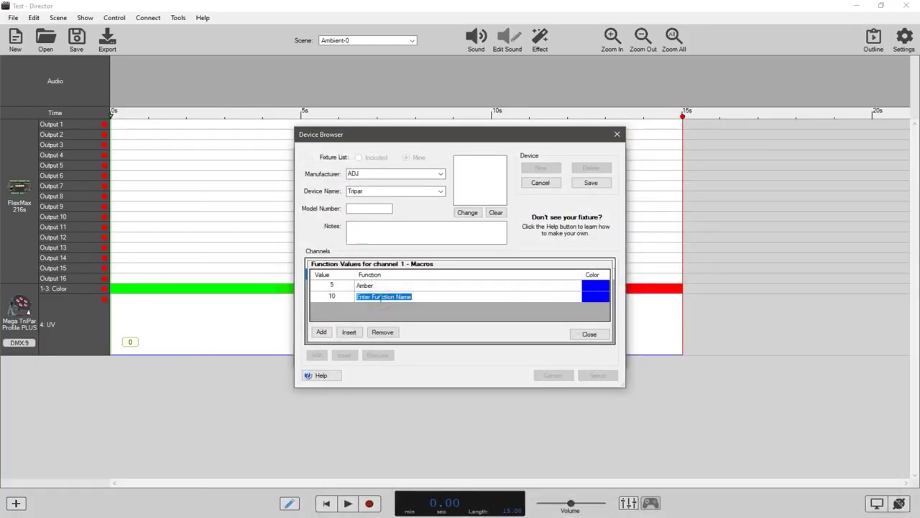
type("Medium Amber")
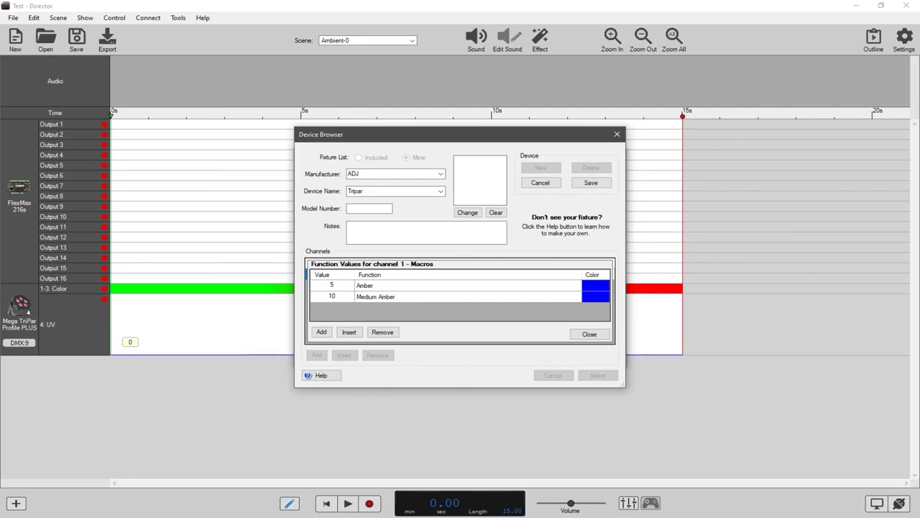
Set the Amber function's color to the basic bright yellow
left_click(590, 287)
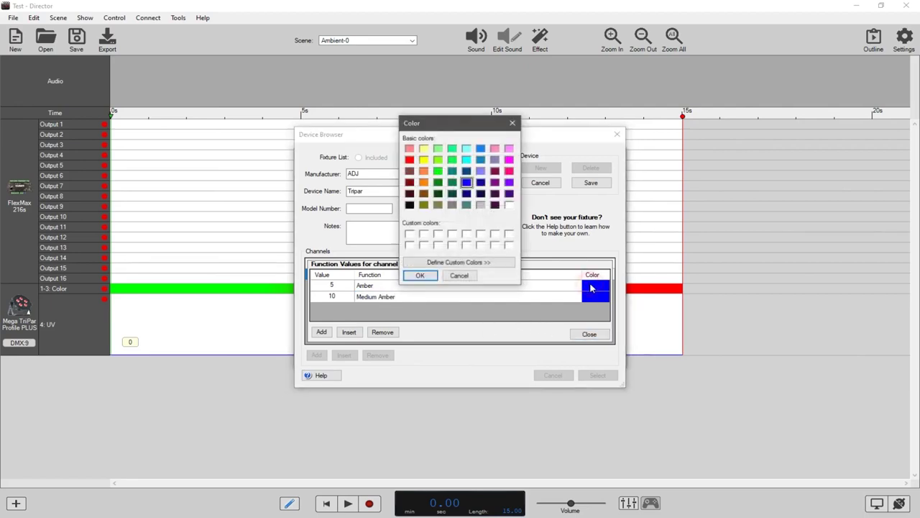
left_click(425, 159)
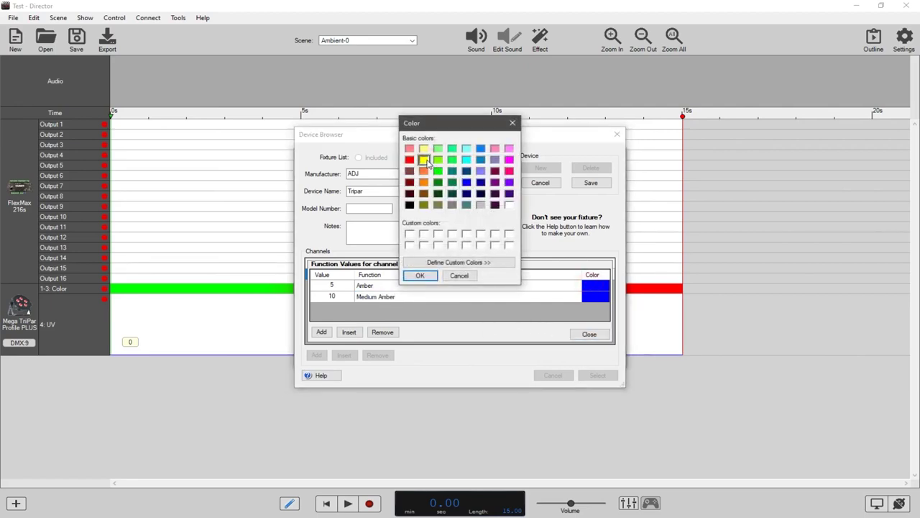
left_click(419, 275)
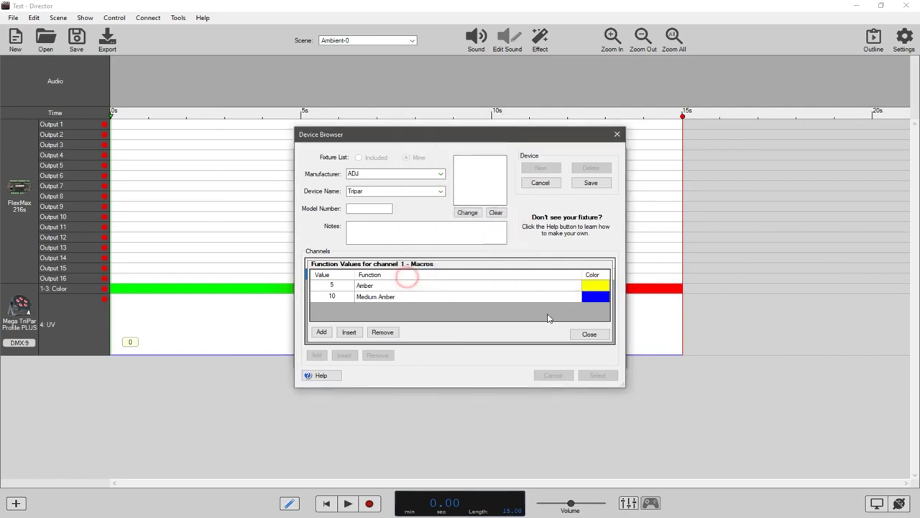
Set the Medium Amber function's color to a custom dark yellow with red 193, green 184 and blue 62
left_click(591, 296)
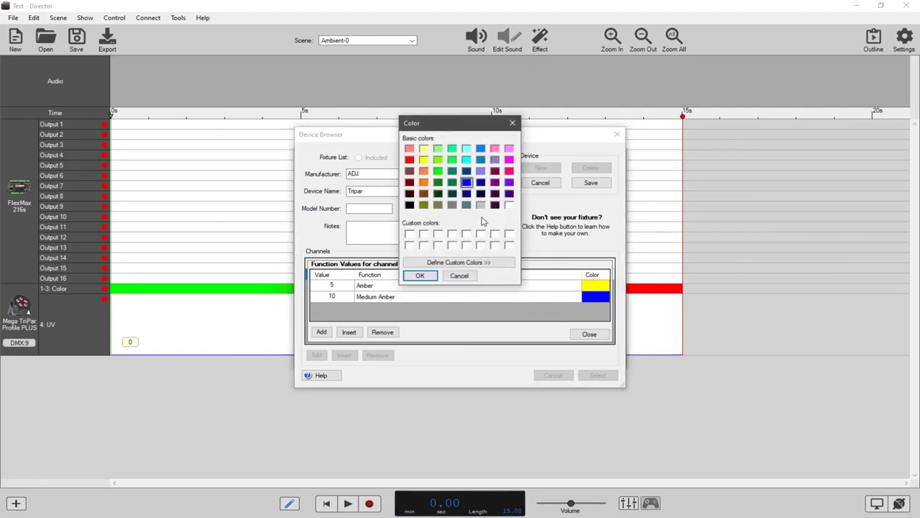
left_click(461, 263)
left_click(539, 171)
left_click_drag(539, 171, 541, 188)
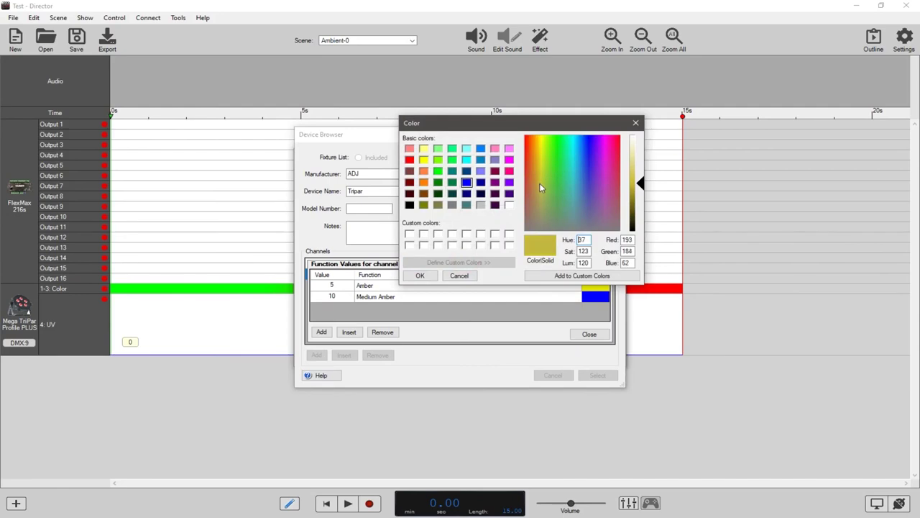
left_click(421, 275)
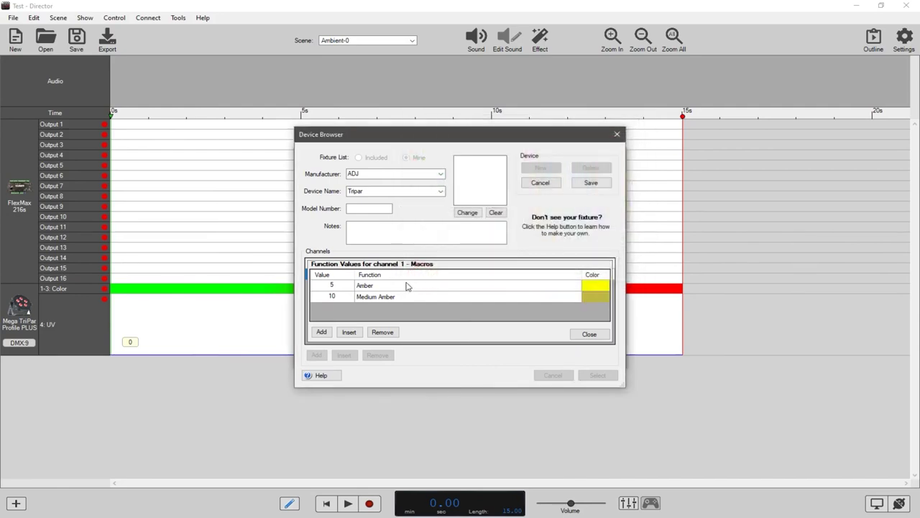
Add a third function named Blue with value 180 to the Macros channel, checking the primary blue range in the Mega Tripar manual
left_click(321, 331)
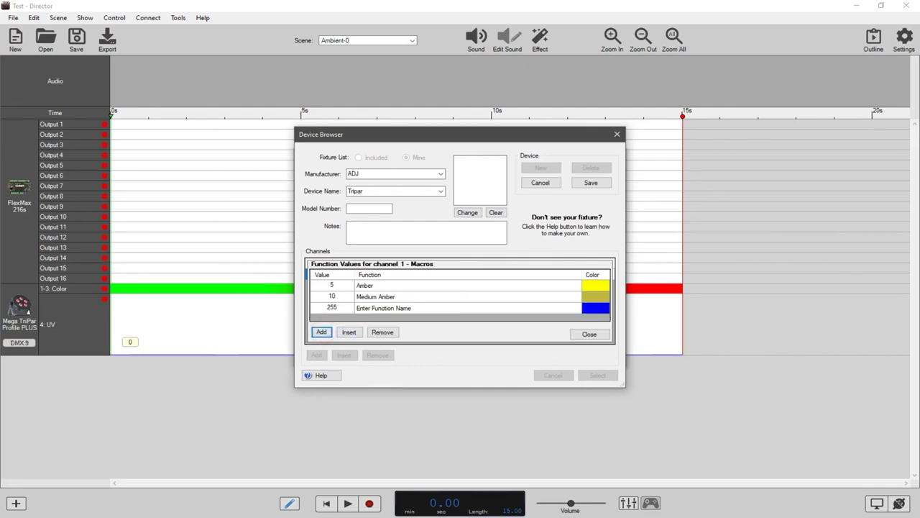
key("alt+Tab")
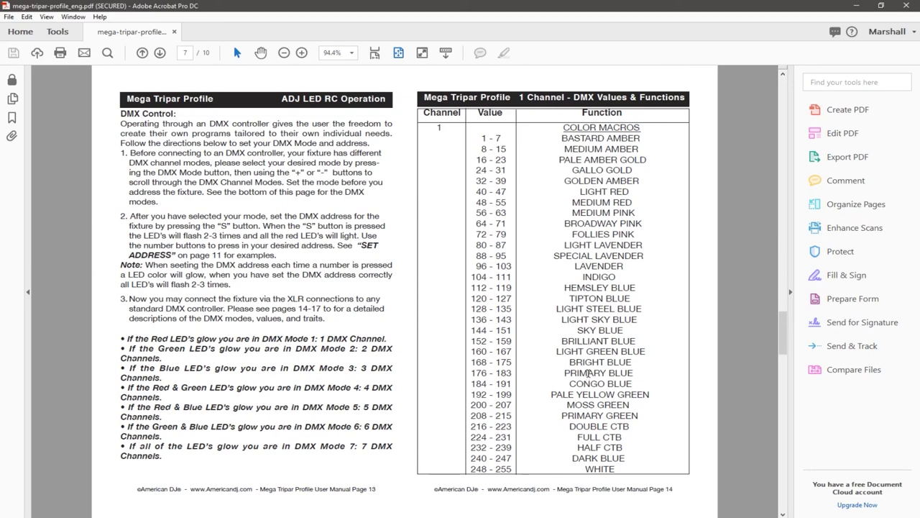
key("alt+Tab")
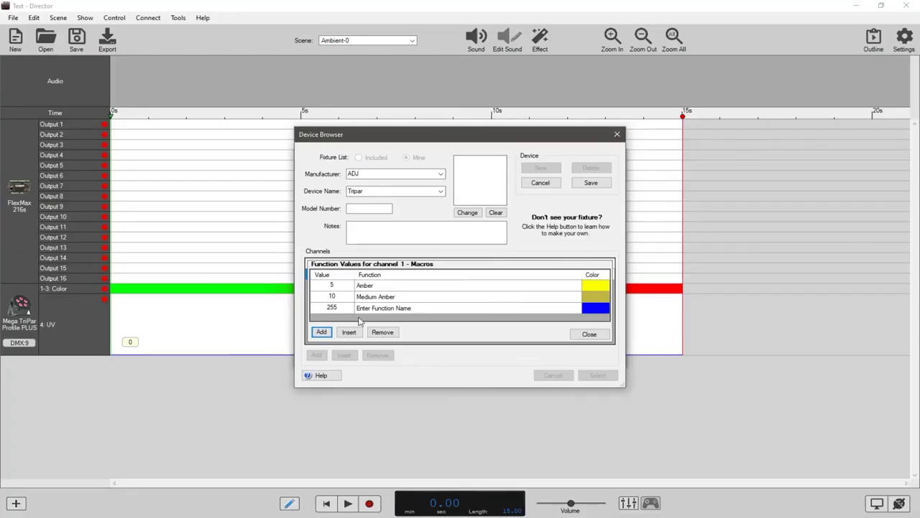
left_click(333, 309)
left_click(333, 308)
left_click(596, 314)
left_click(460, 274)
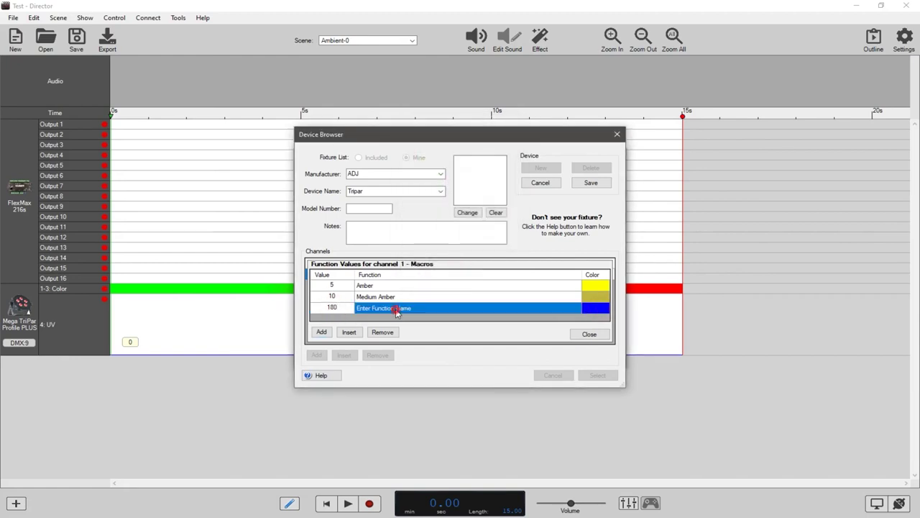
left_click(397, 312)
type("Blue")
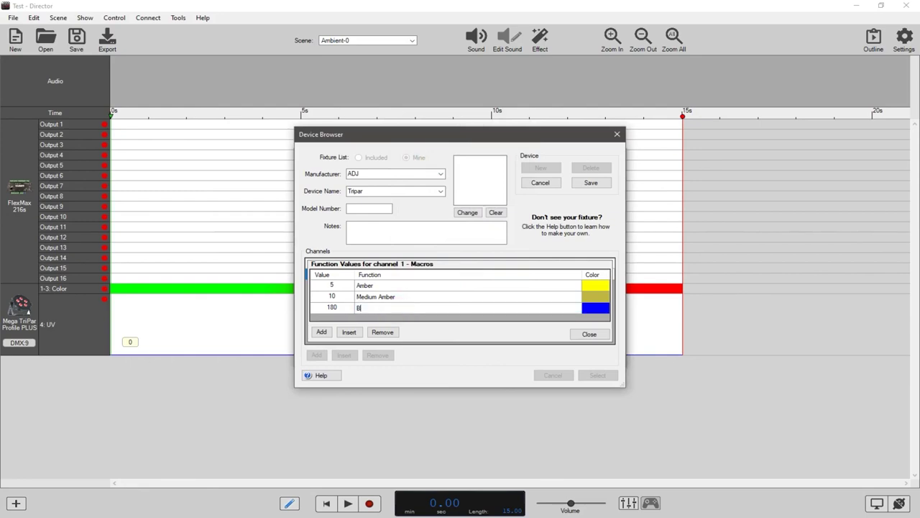
Try to close the function values list of the Macros channel
left_click(591, 335)
left_click(514, 301)
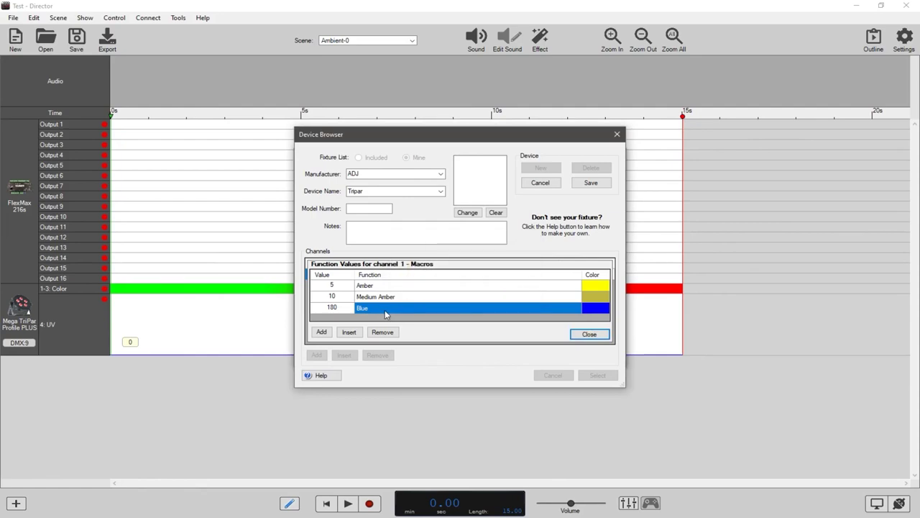
left_click(590, 334)
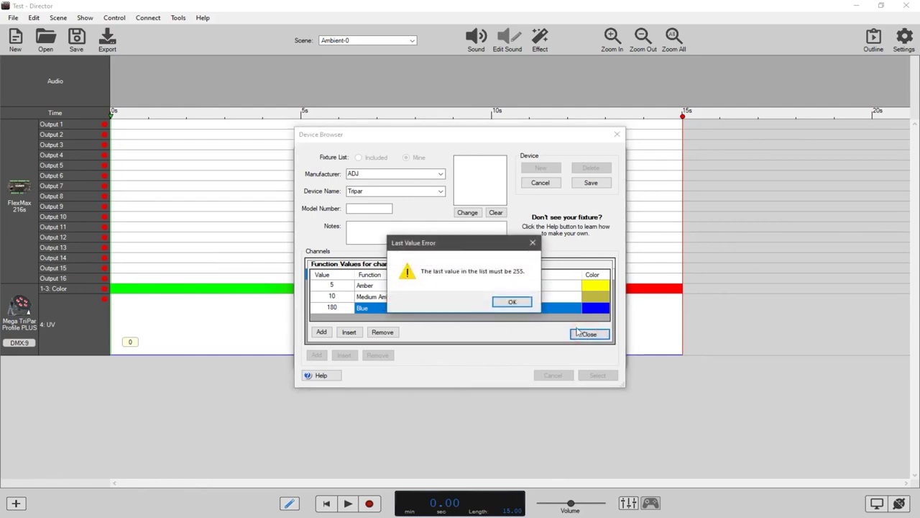
left_click(504, 301)
Add a final function named White with value 255 to the Macros channel, checking the color macro table in the manual
left_click(322, 331)
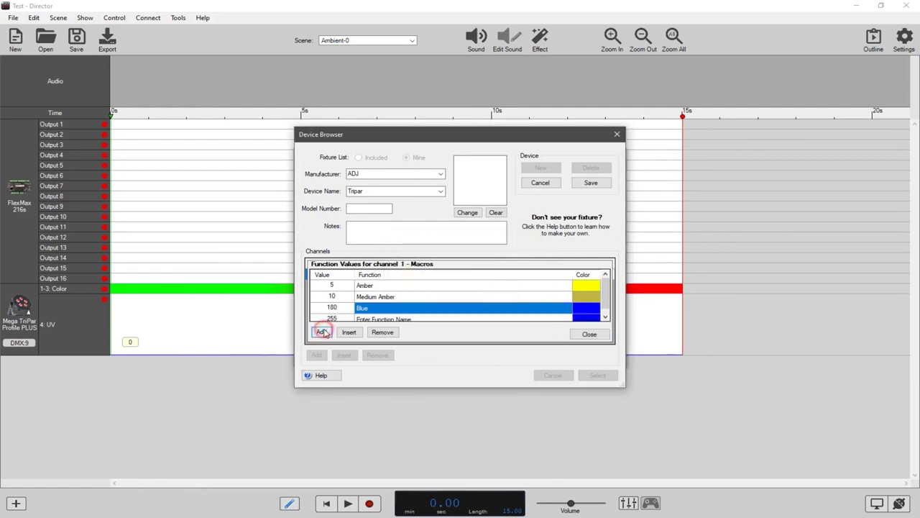
scroll(382, 309, "down", 1)
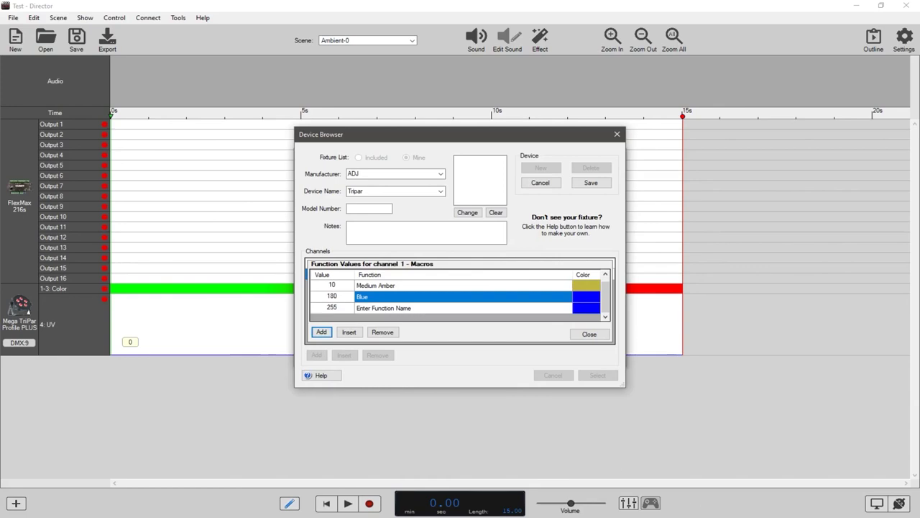
key("alt+Tab")
scroll(675, 467, "down", 2)
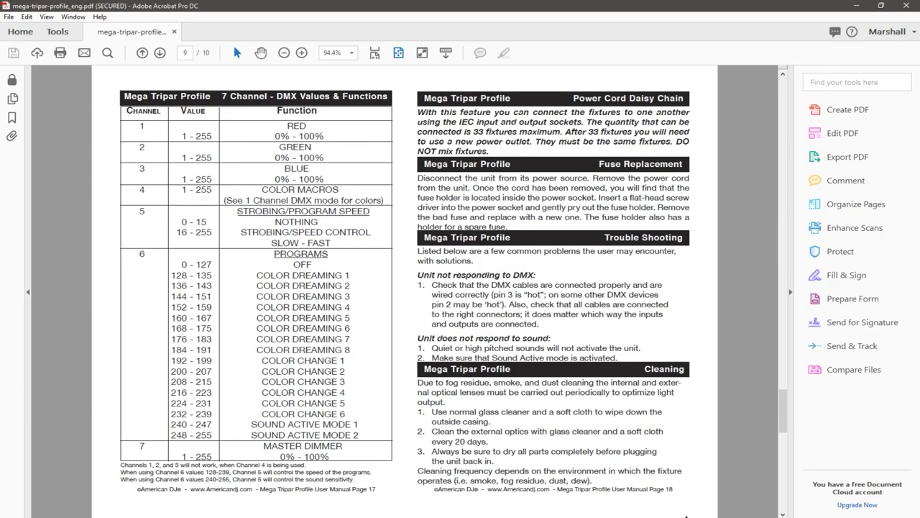
scroll(665, 431, "up", 1)
scroll(660, 421, "up", 1)
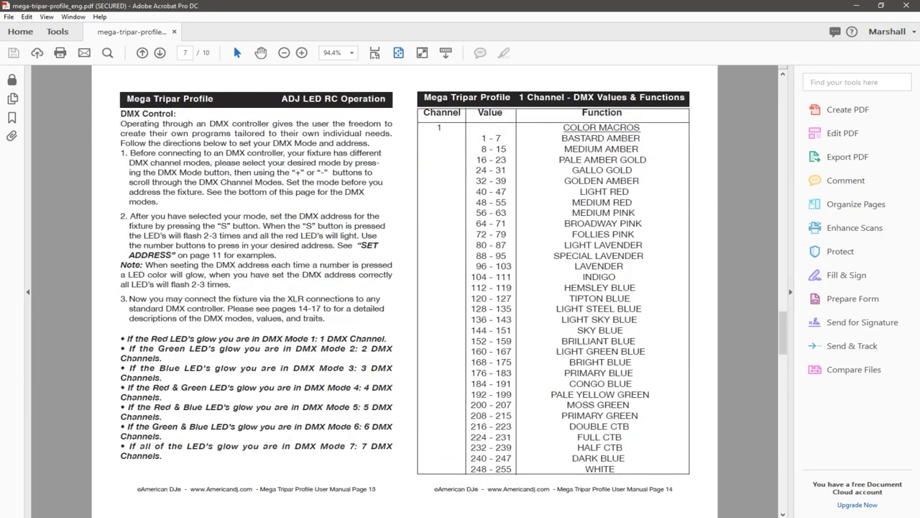
key("alt+Tab")
left_click(387, 311)
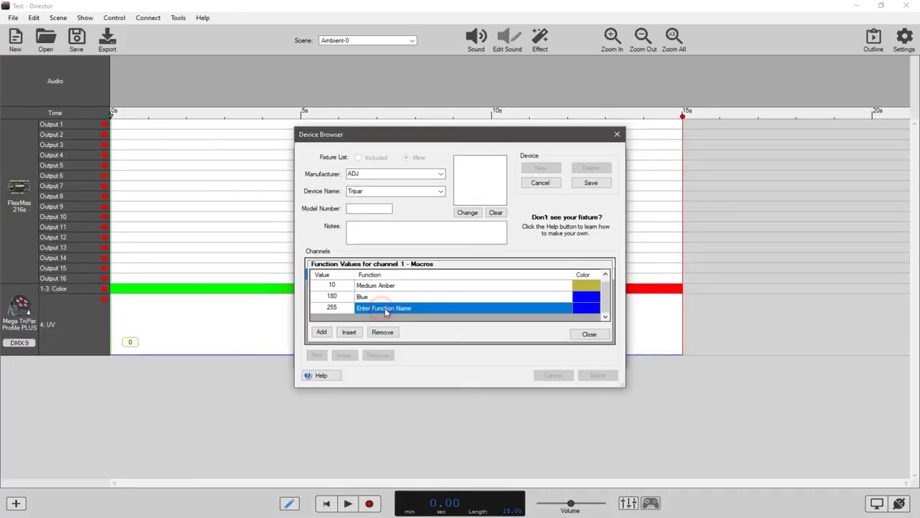
left_click(386, 311)
type("Whi")
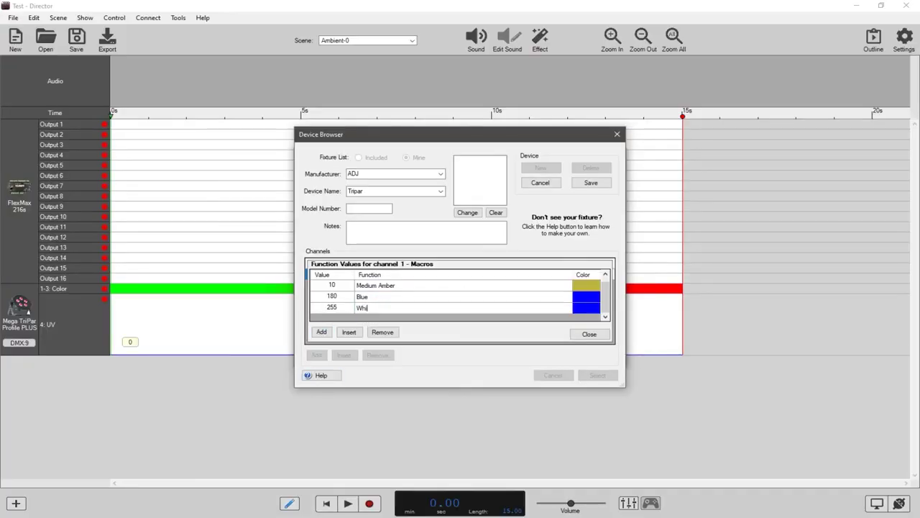
type("te")
Set the White function's color to basic white and close the function values list
left_click(575, 313)
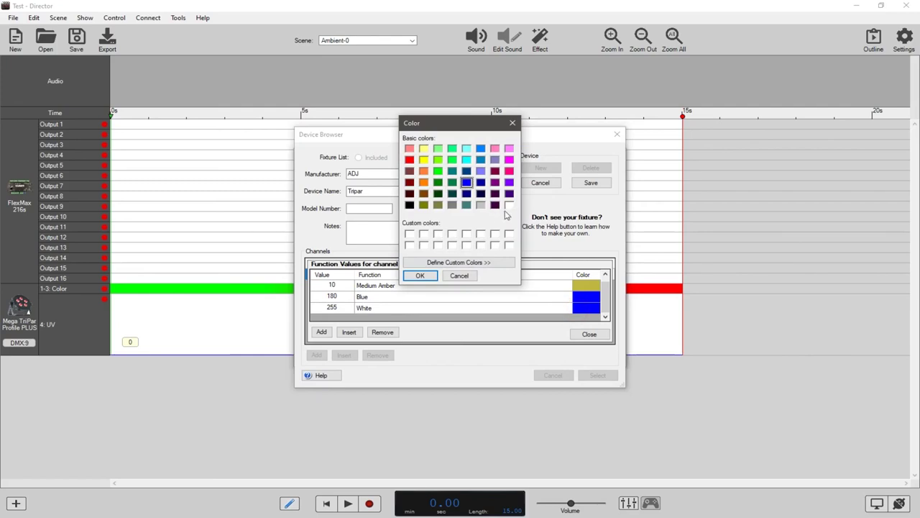
left_click(509, 205)
left_click(419, 277)
left_click(589, 333)
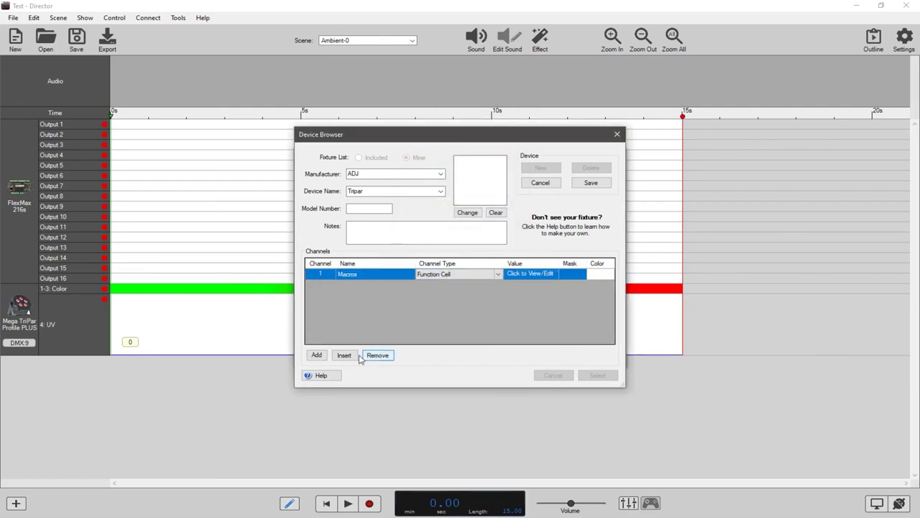
Save the ADJ Tripar profile and assign it to the show's fixture in place of the Mega TriPar Profile PLUS
left_click(590, 182)
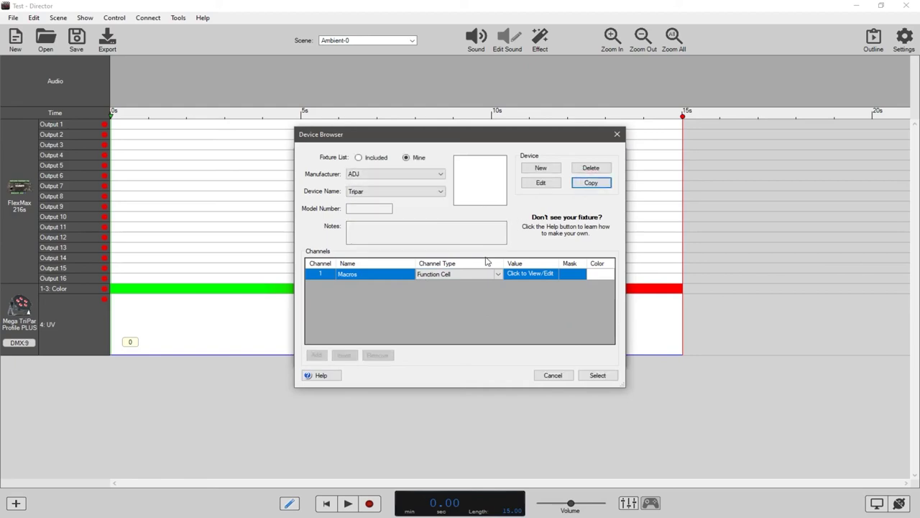
left_click(596, 376)
left_click(594, 355)
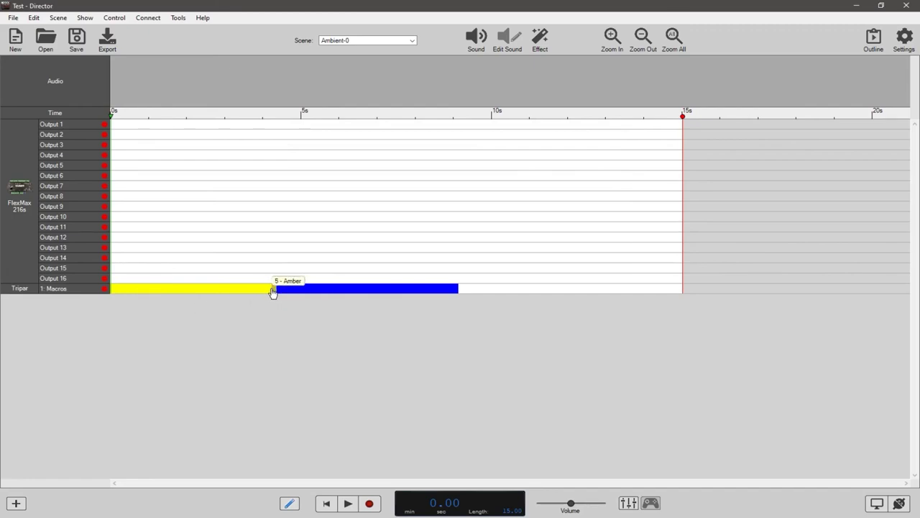
Clear the entire Macros channel timeline after painting trial stretches of Amber on it
left_click_drag(213, 292, 413, 292)
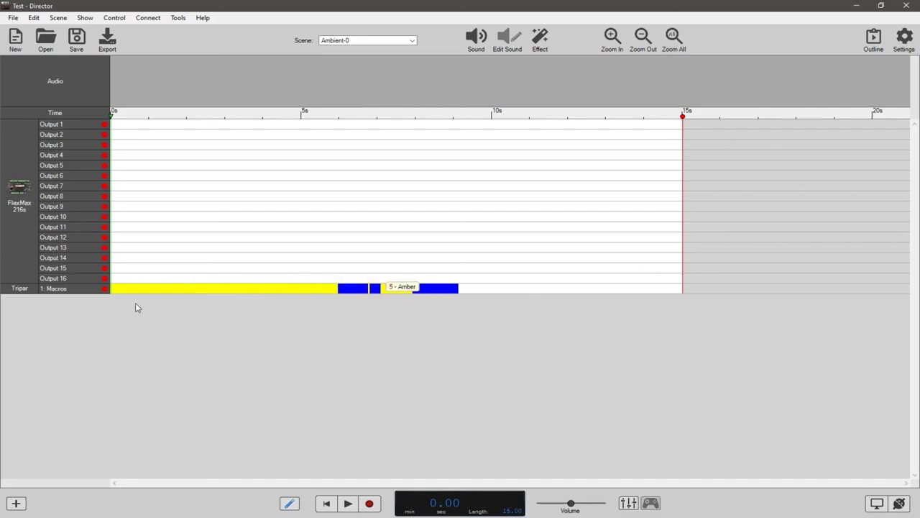
left_click(84, 291)
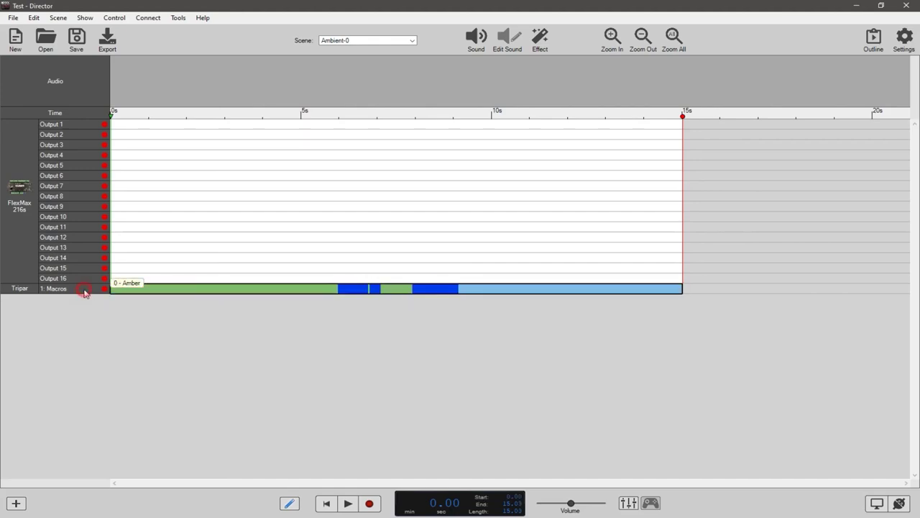
key("Delete")
left_click(140, 319)
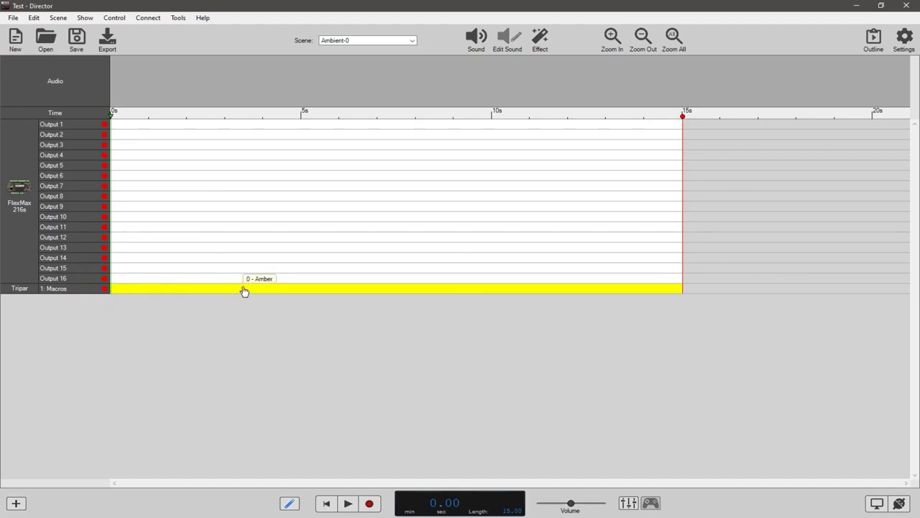
Select about the first 3.4 seconds of the Macros channel, set the cursor function to Blue, and clear the selection highlight
left_click_drag(240, 291, 110, 290)
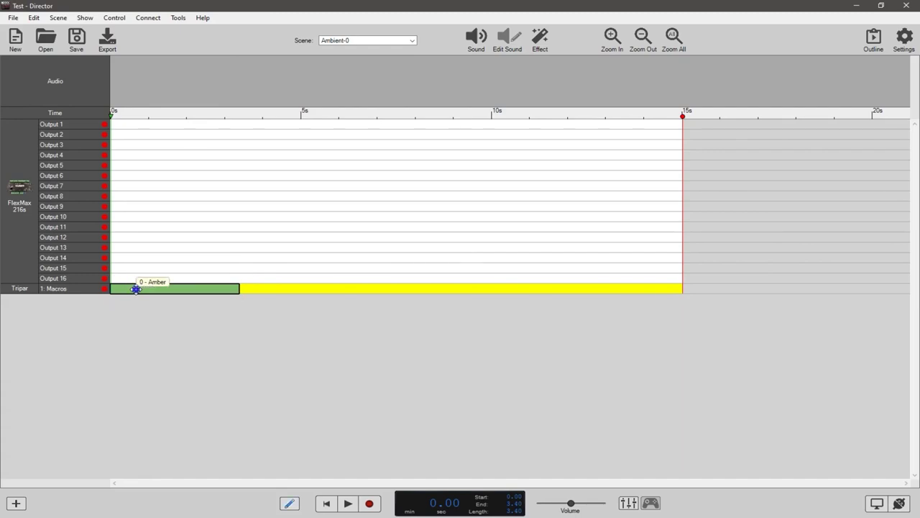
right_click(136, 289)
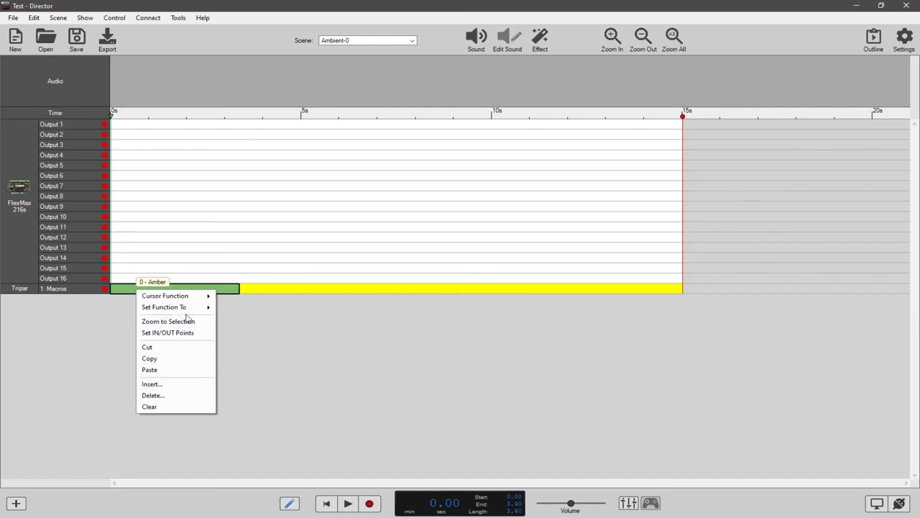
mouse_move(205, 297)
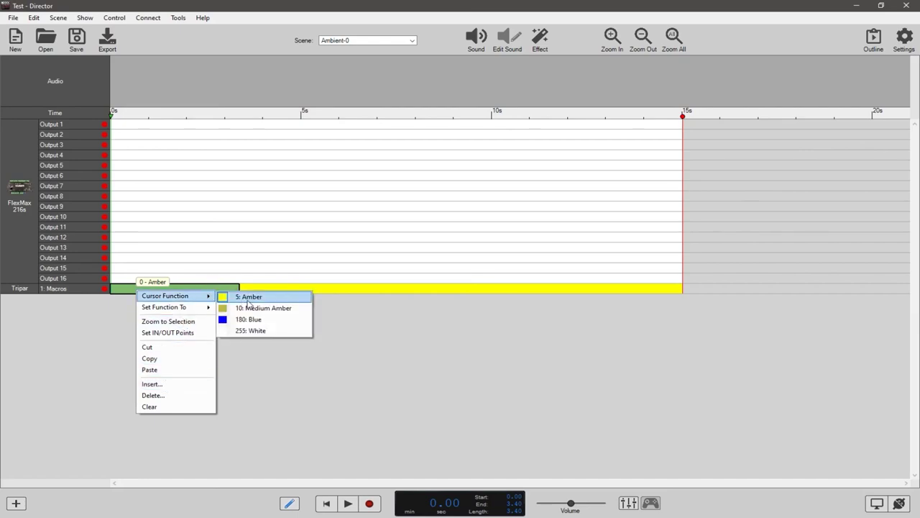
left_click(262, 319)
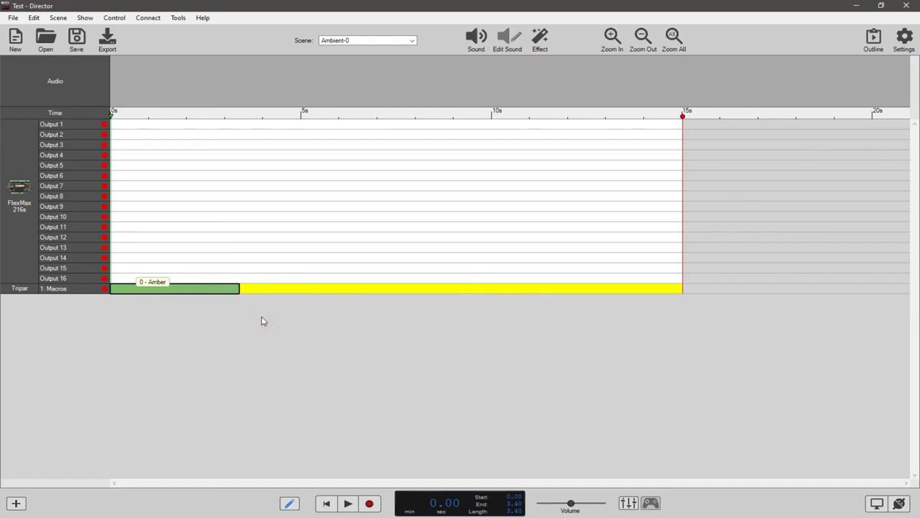
left_click(225, 309)
Paint the Blue function over about the first 2 seconds of the Macros channel
right_click(187, 288)
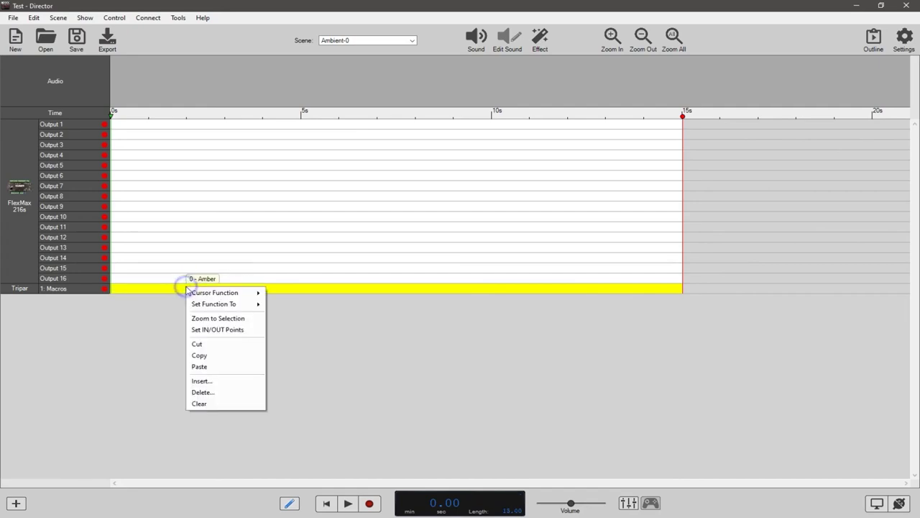
mouse_move(259, 294)
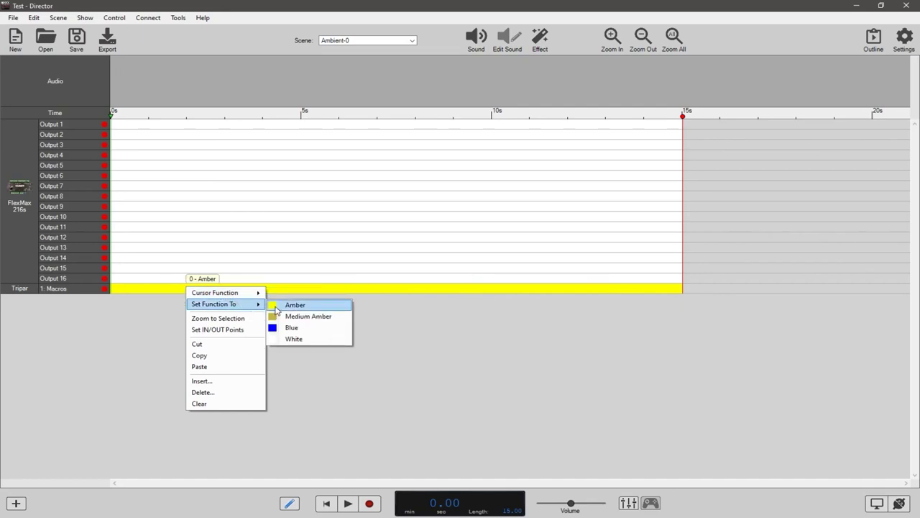
left_click(291, 327)
left_click_drag(179, 288, 111, 294)
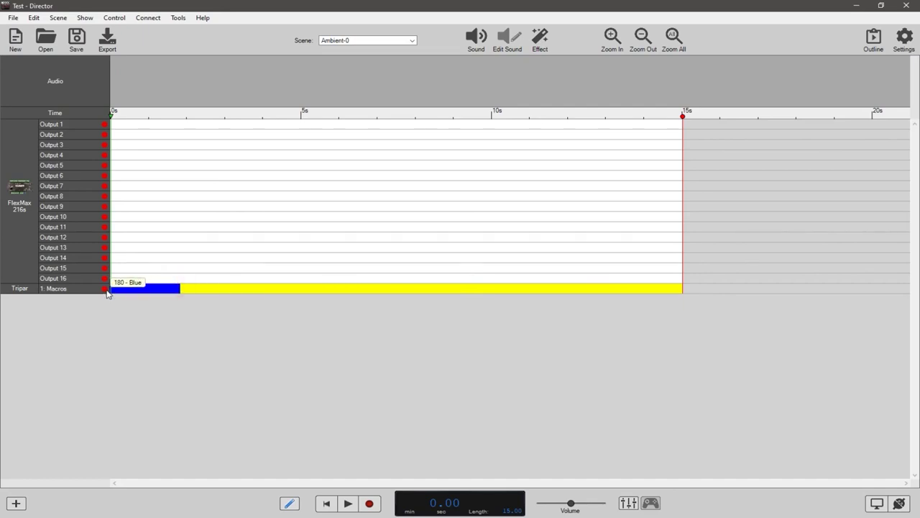
Switch the cursor function to White and paint it from about 4 to 6 seconds on the Macros channel
right_click(240, 293)
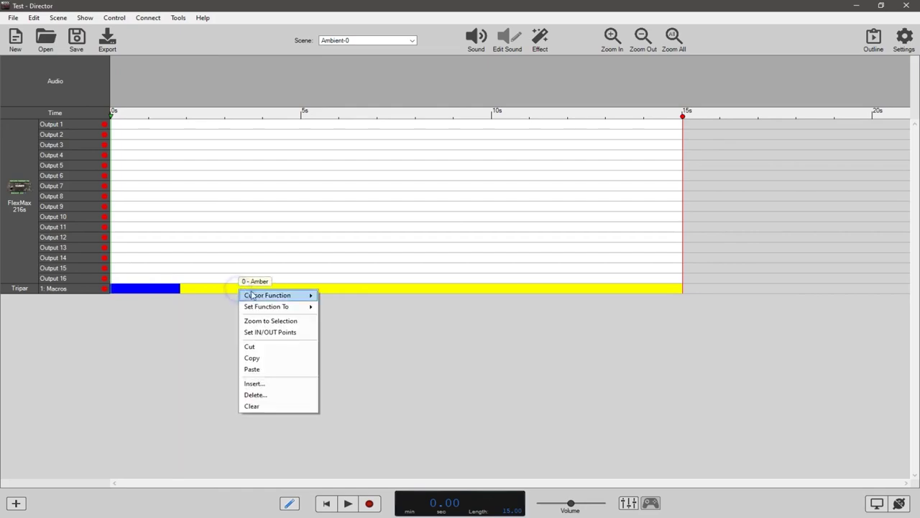
mouse_move(266, 299)
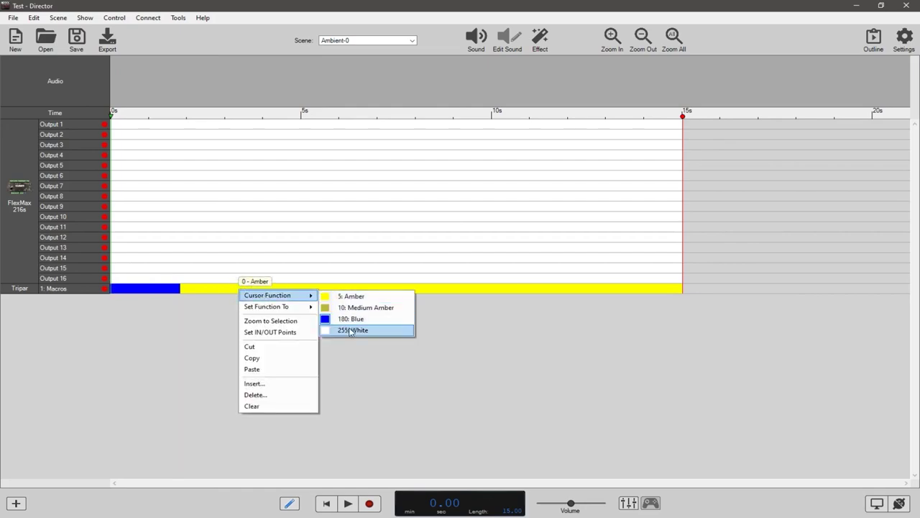
left_click(353, 330)
left_click_drag(264, 288, 343, 299)
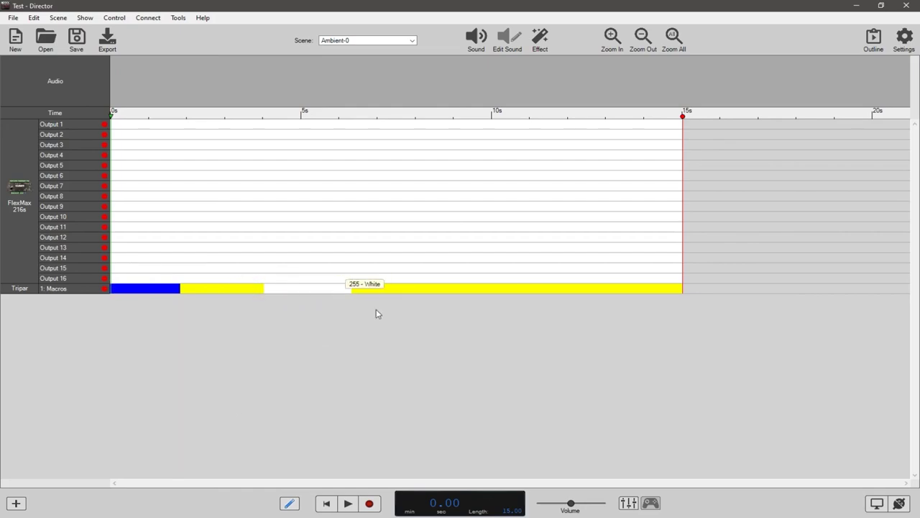
Switch the cursor function to Medium Amber and paint it from about 3.6 to 5.2 seconds on the Macros channel
right_click(395, 293)
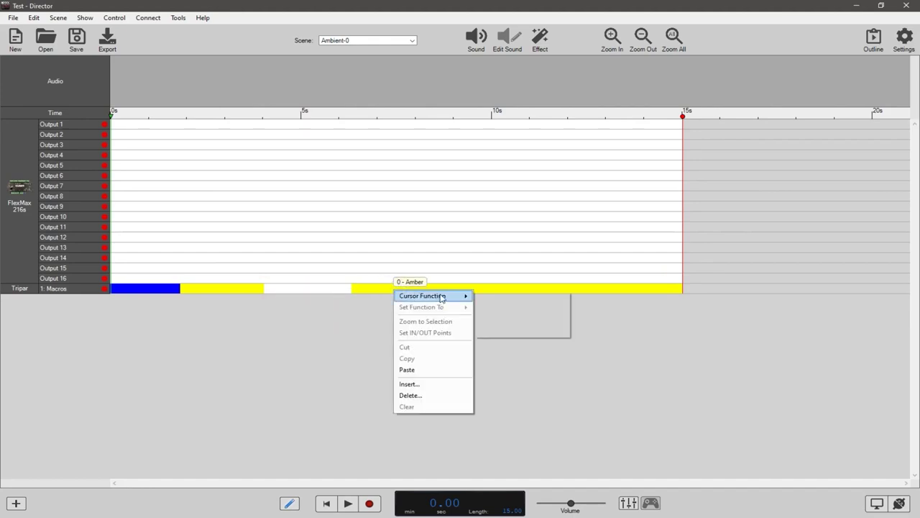
mouse_move(460, 297)
left_click(506, 309)
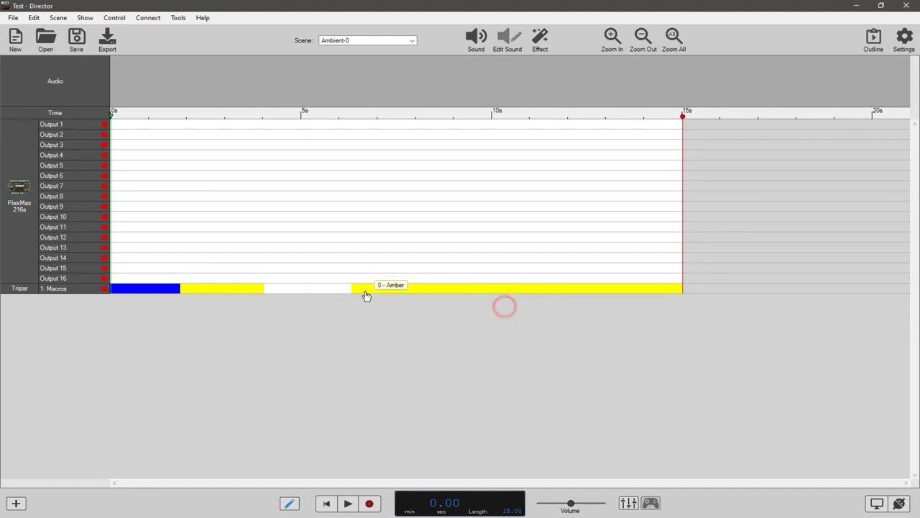
left_click_drag(310, 294, 248, 293)
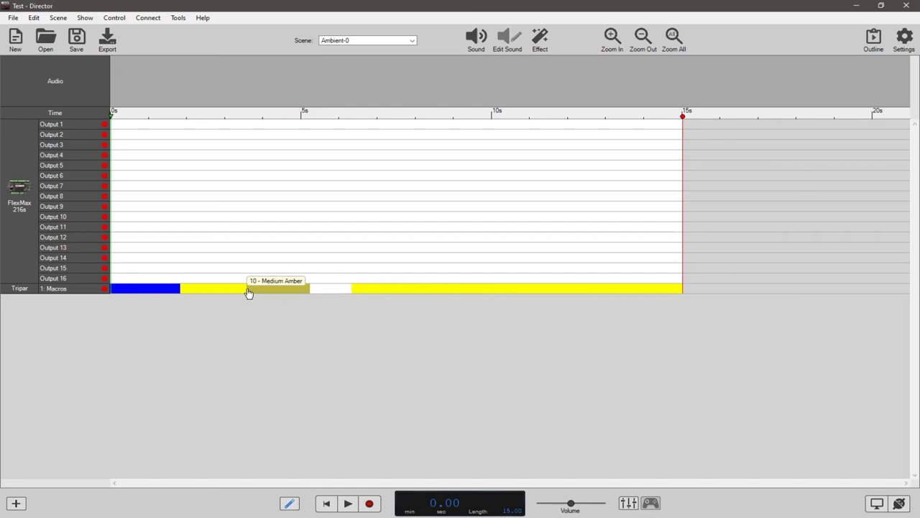
right_click(370, 289)
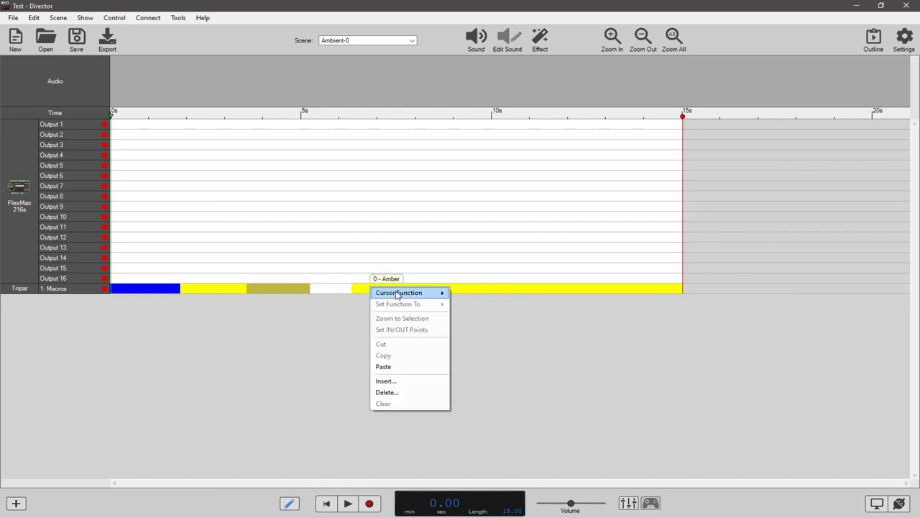
mouse_move(405, 296)
left_click(327, 321)
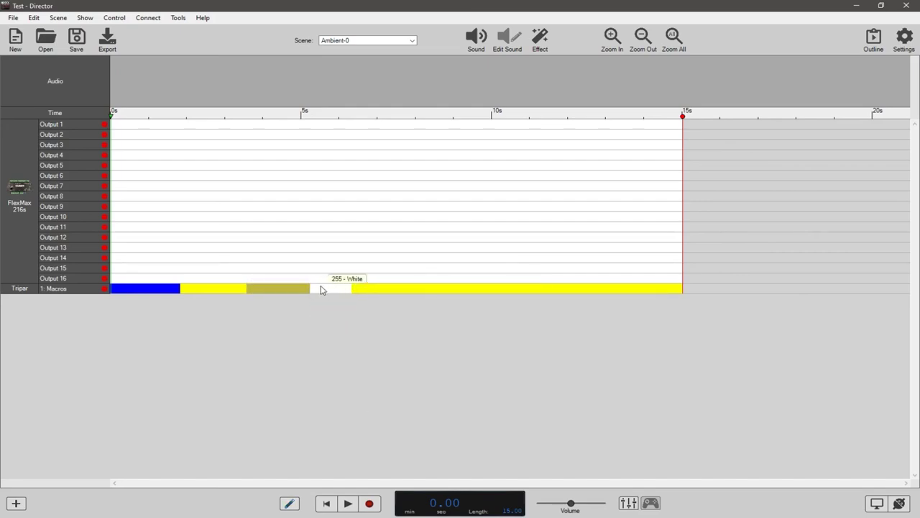
Select about 4.5 to 5.6 seconds of the Macros channel, set its function to Blue, and clear the selection
left_click_drag(322, 289, 282, 289)
right_click(306, 289)
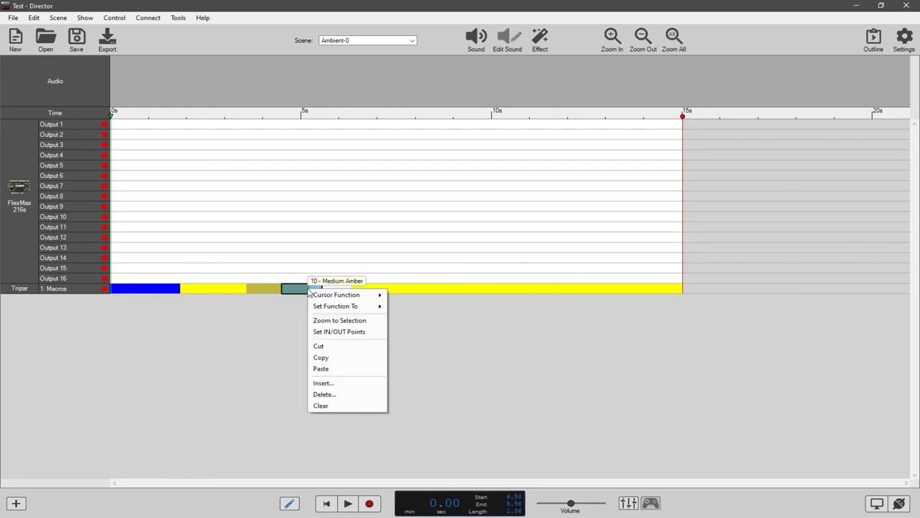
mouse_move(345, 307)
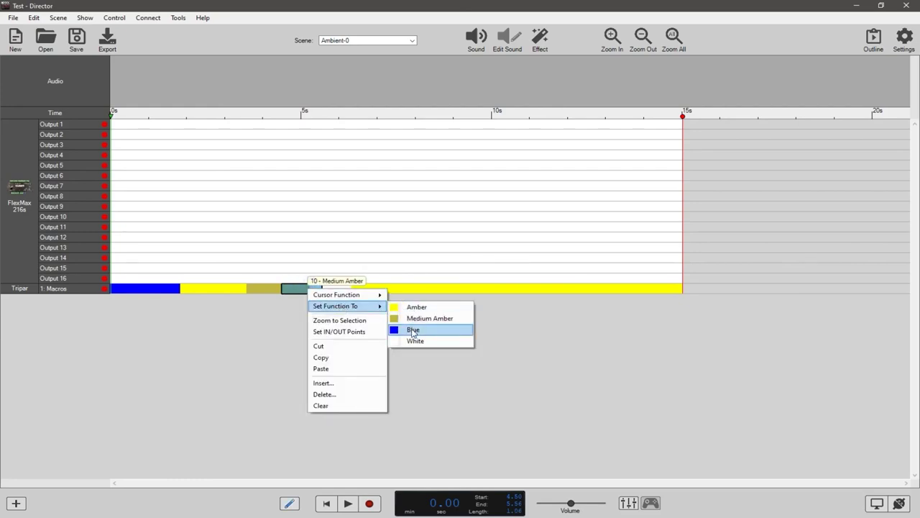
left_click(413, 329)
left_click(320, 310)
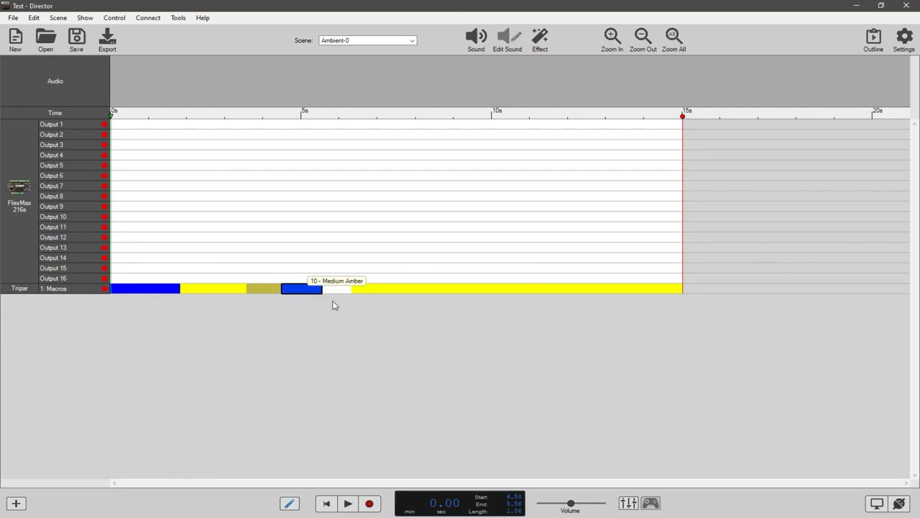
left_click(333, 302)
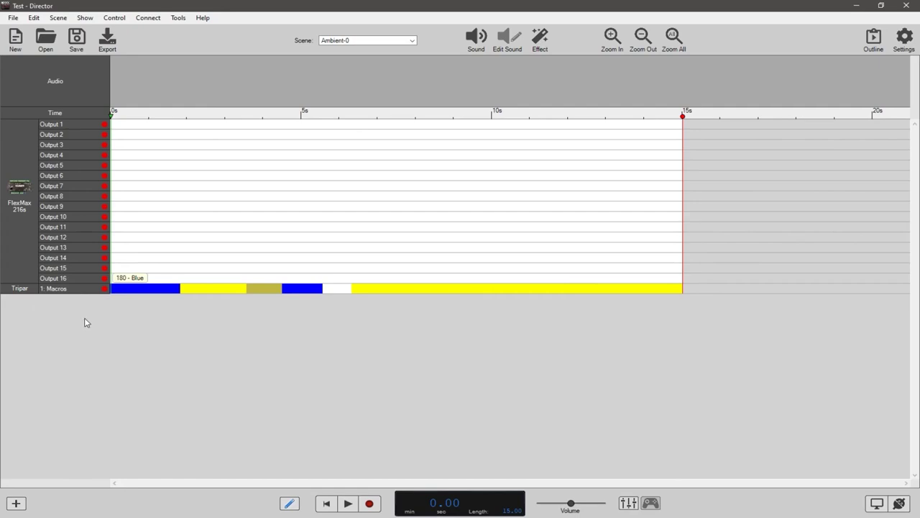
right_click(18, 292)
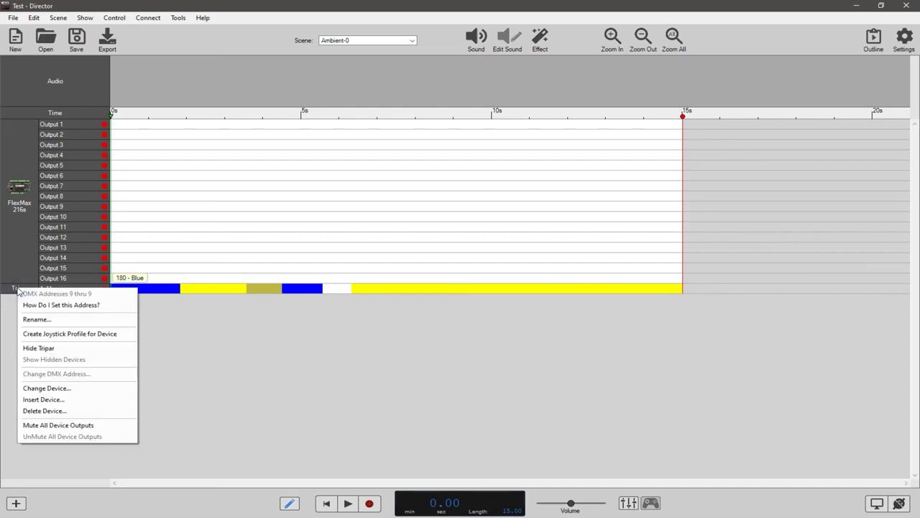
left_click(56, 388)
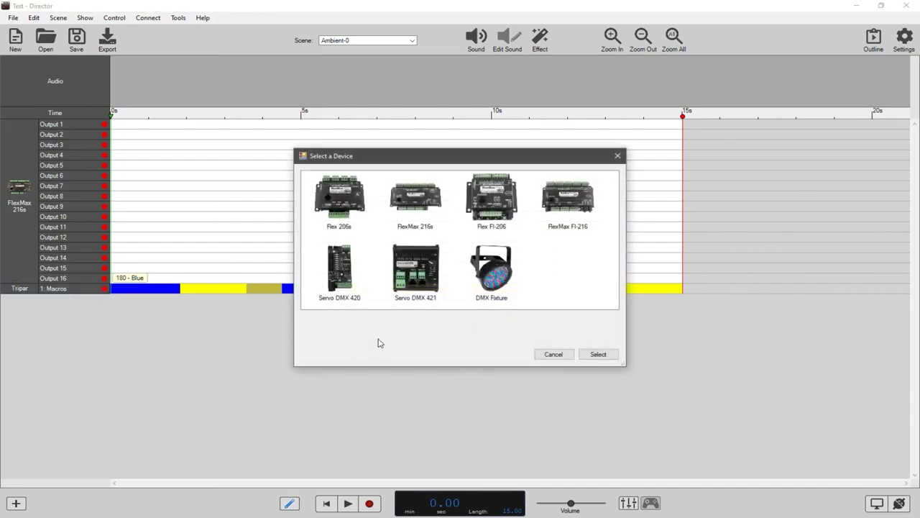
left_click(555, 354)
Open the DMX Device Editor and put the custom ADJ Tripar profile from the Mine fixture list into edit mode
left_click(179, 18)
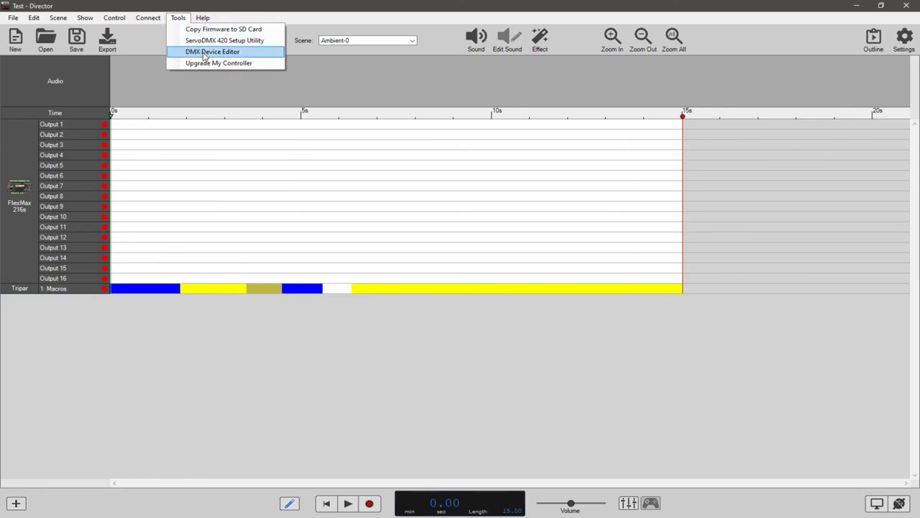
left_click(205, 54)
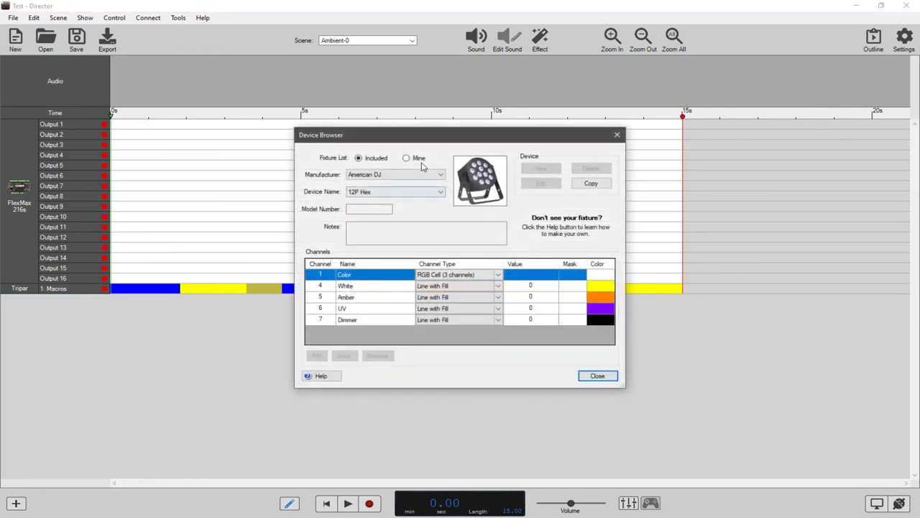
left_click(417, 158)
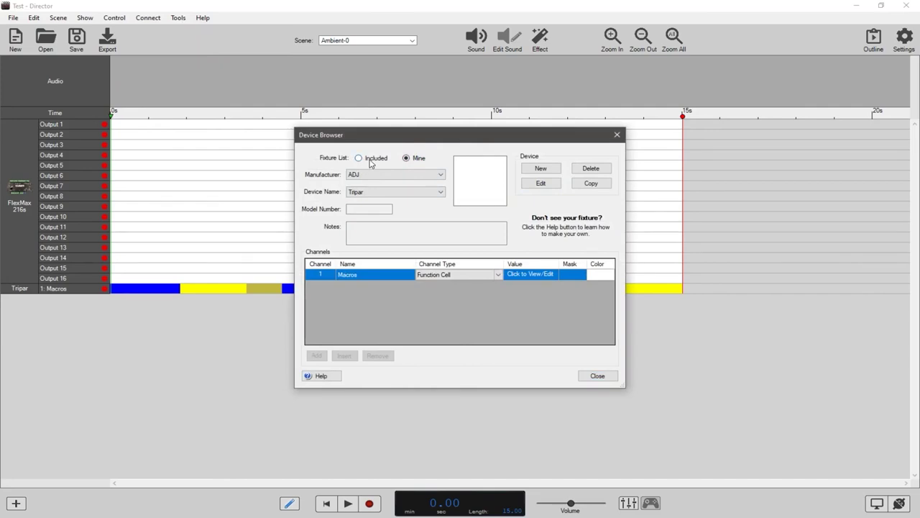
left_click(541, 183)
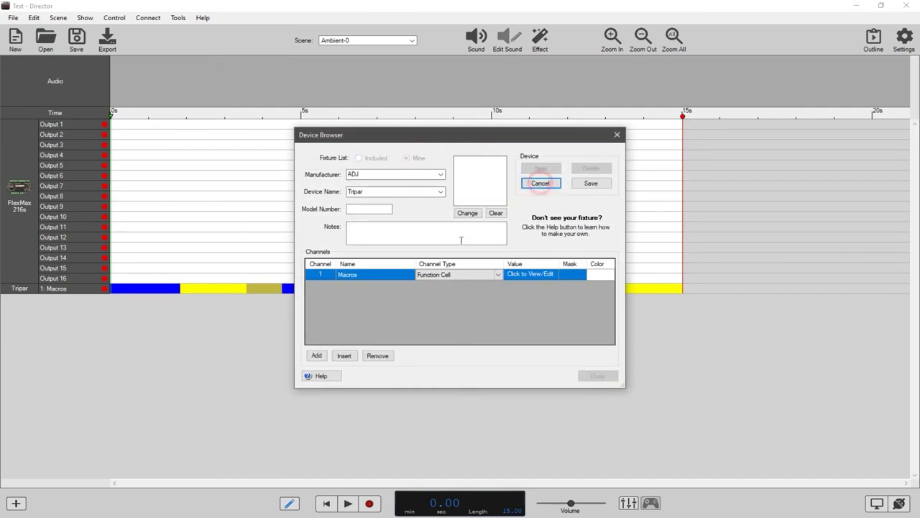
Change the channel type of the Tripar profile's channel 1 to Line with Fill
left_click(498, 275)
left_click(498, 276)
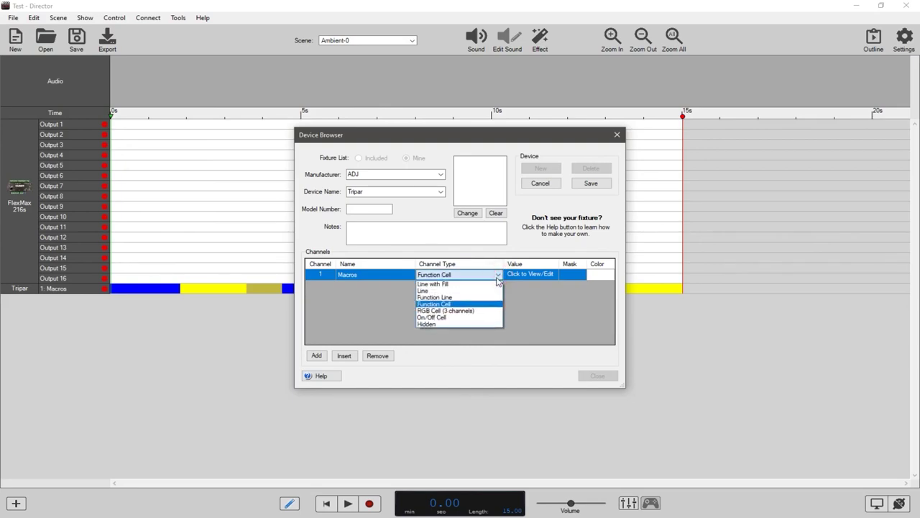
left_click(450, 286)
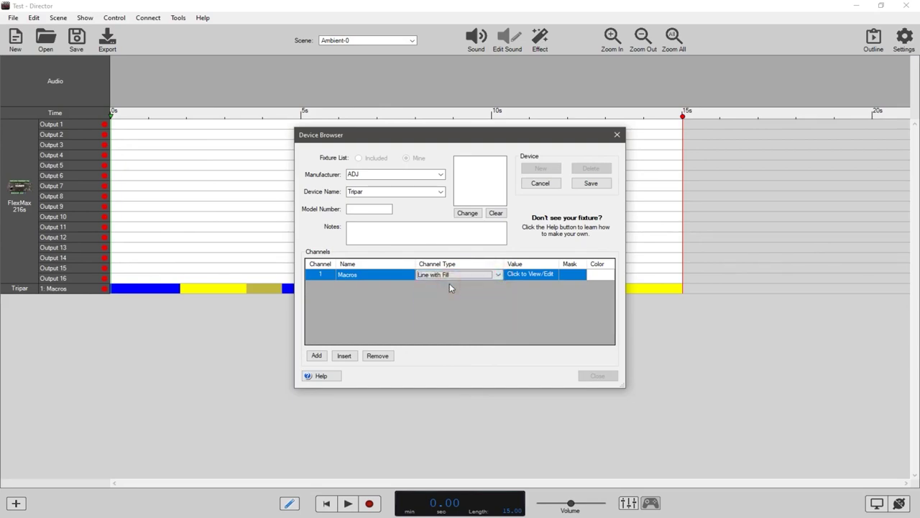
Check the 4-channel DMX mode in the Mega Tripar manual in Acrobat, and rename profile channel 1 to Red with a red color
left_click(367, 276)
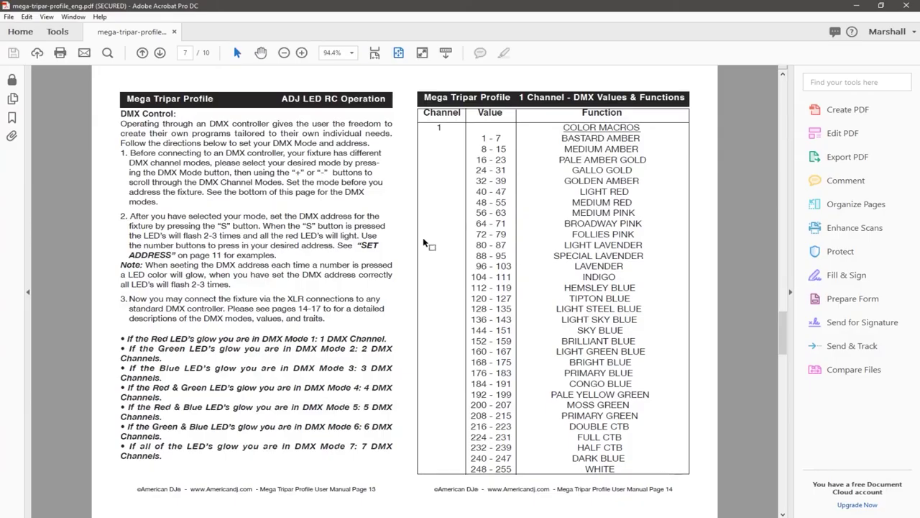
scroll(425, 241, "down", 4)
scroll(424, 240, "up", 2)
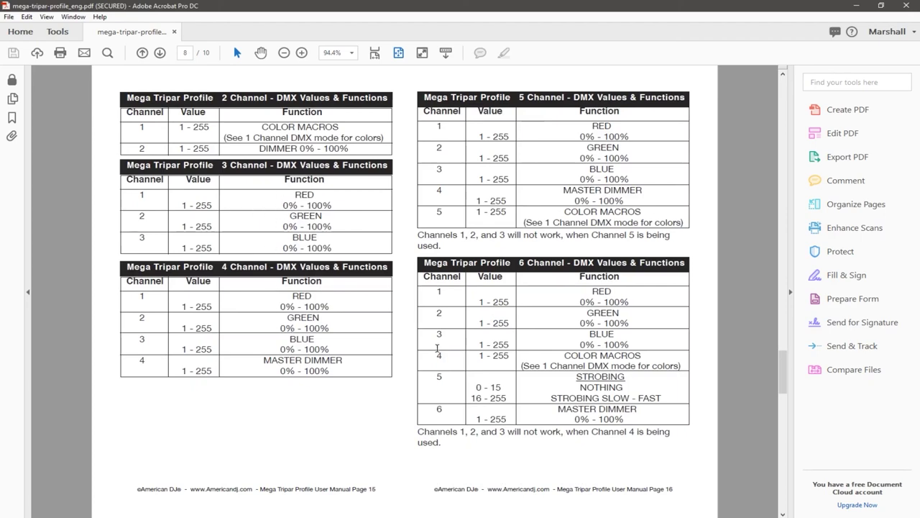
key("alt+Tab")
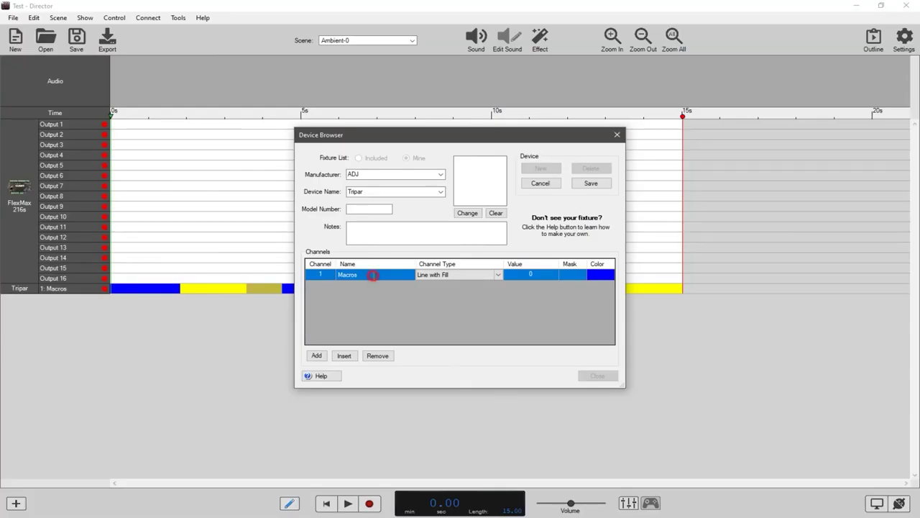
left_click(372, 275)
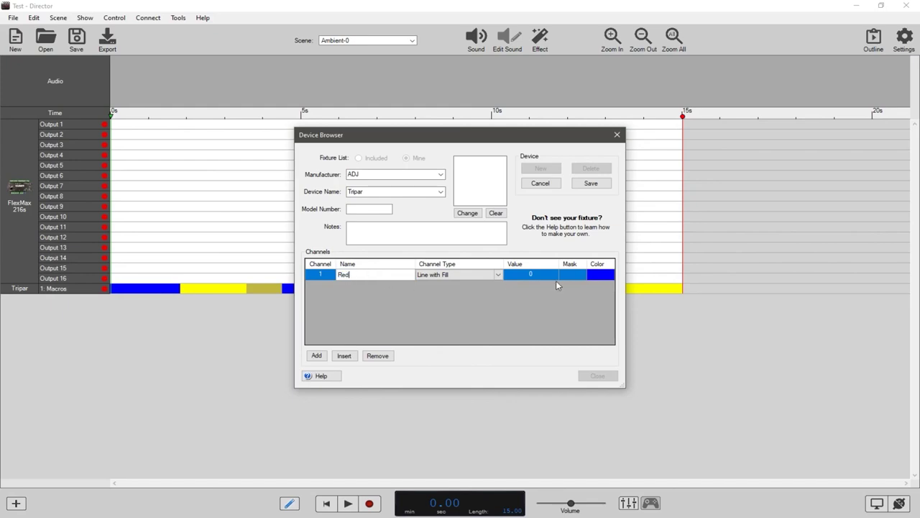
left_click(601, 274)
left_click(409, 159)
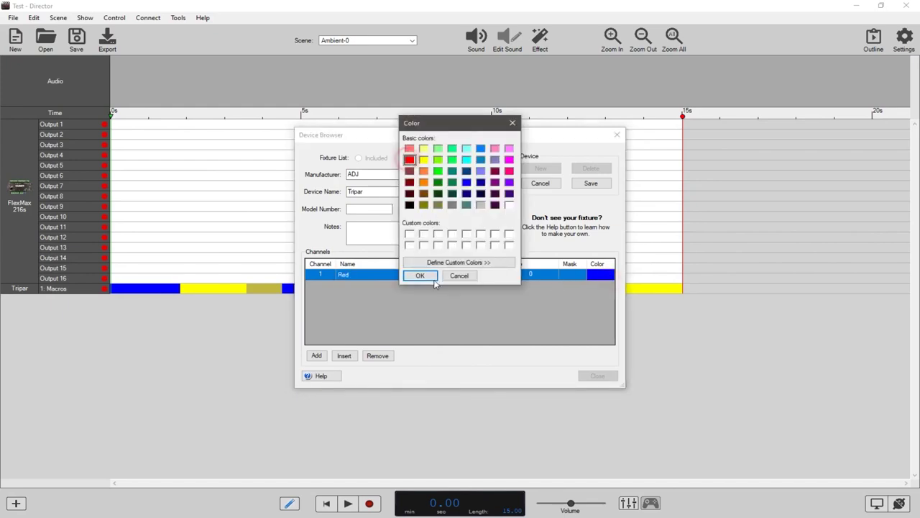
left_click(420, 275)
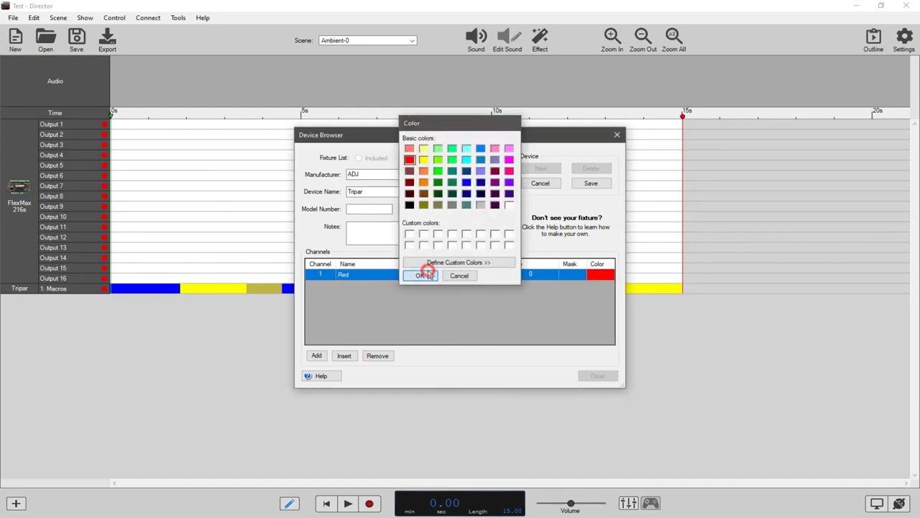
Add a second channel to the Tripar profile, name it Green, and give it a bright green color
left_click(317, 356)
left_click(362, 286)
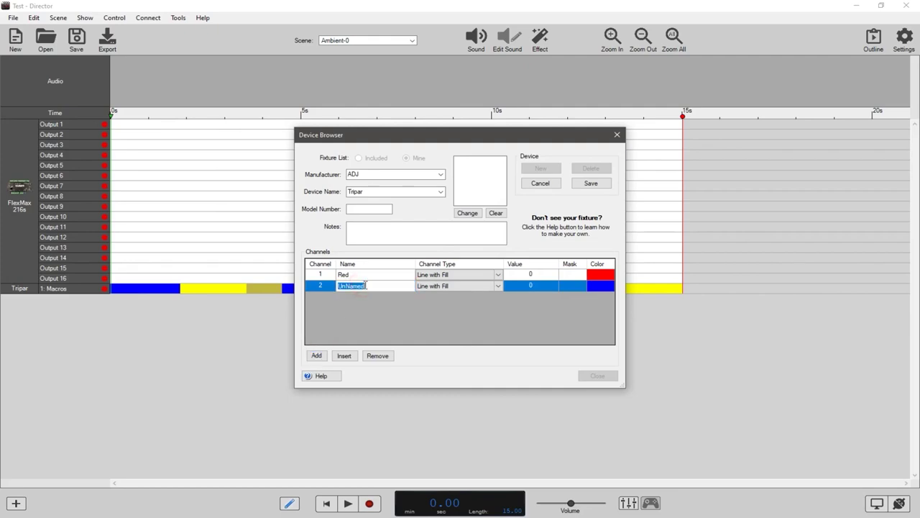
left_click(598, 288)
left_click(438, 170)
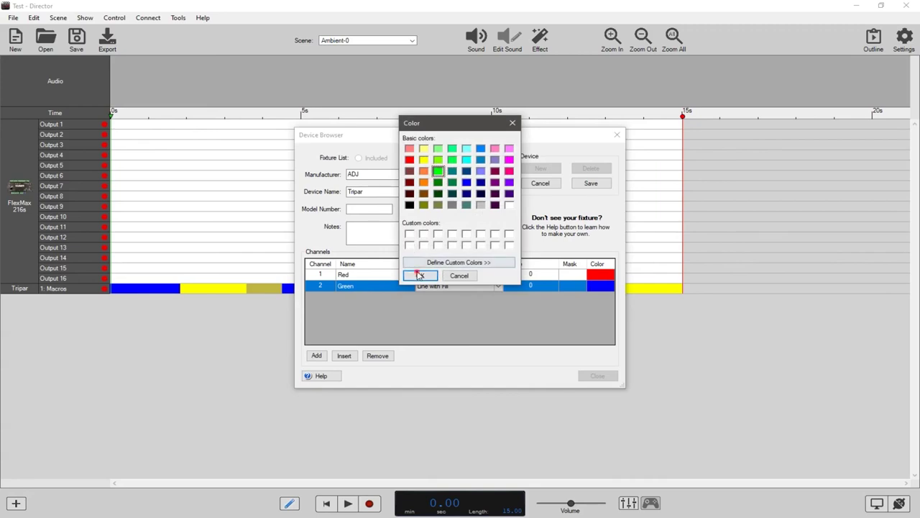
left_click(420, 275)
Add two more channels to the Tripar profile and name channel 3 Blue
left_click(316, 355)
left_click(316, 356)
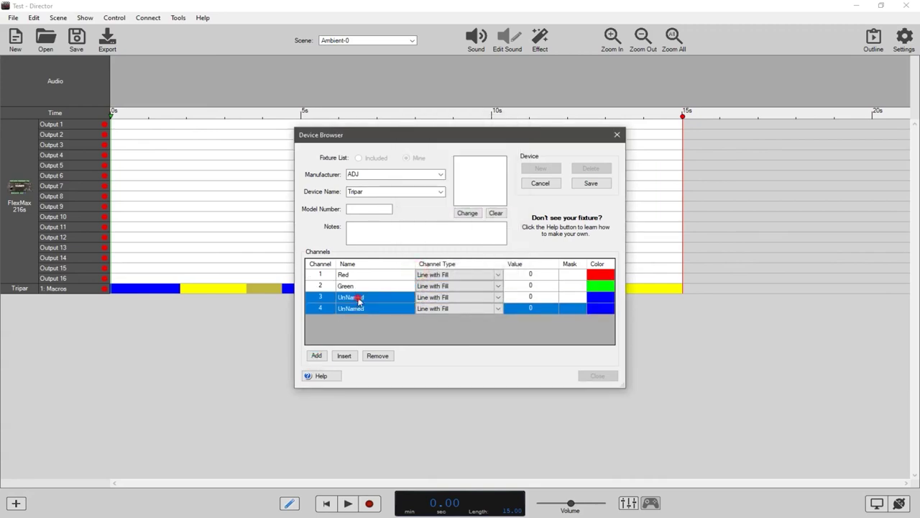
left_click(358, 298)
left_click(358, 298)
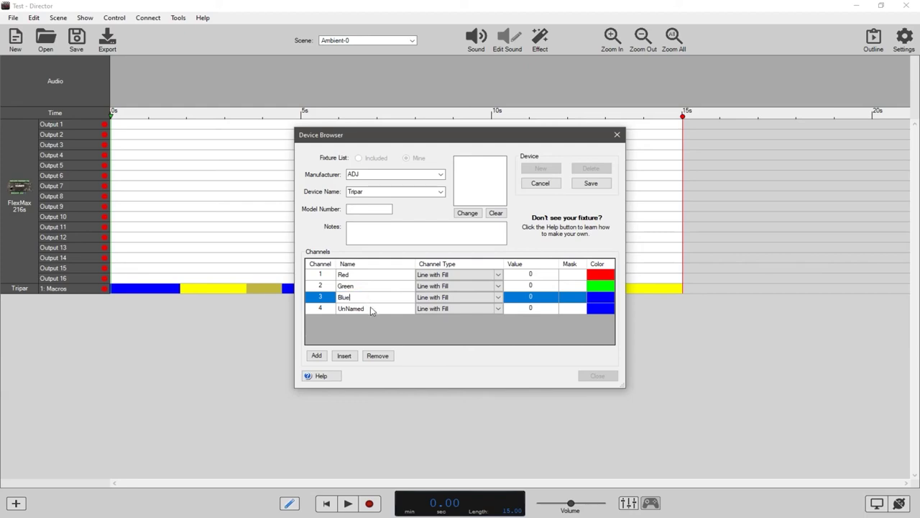
type("Blue")
Name channel 4 Dimmer with a magenta color, and save the Tripar profile and close the editor
left_click(372, 310)
left_click(363, 309)
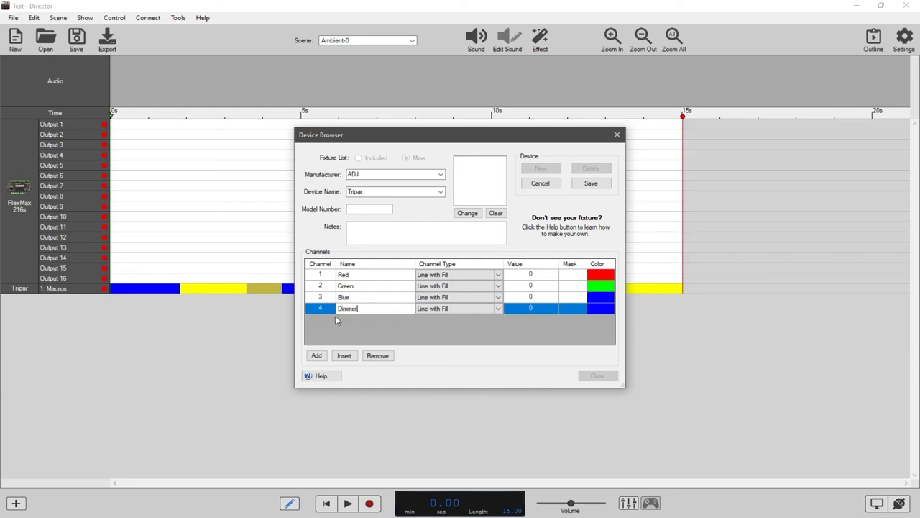
left_click(588, 309)
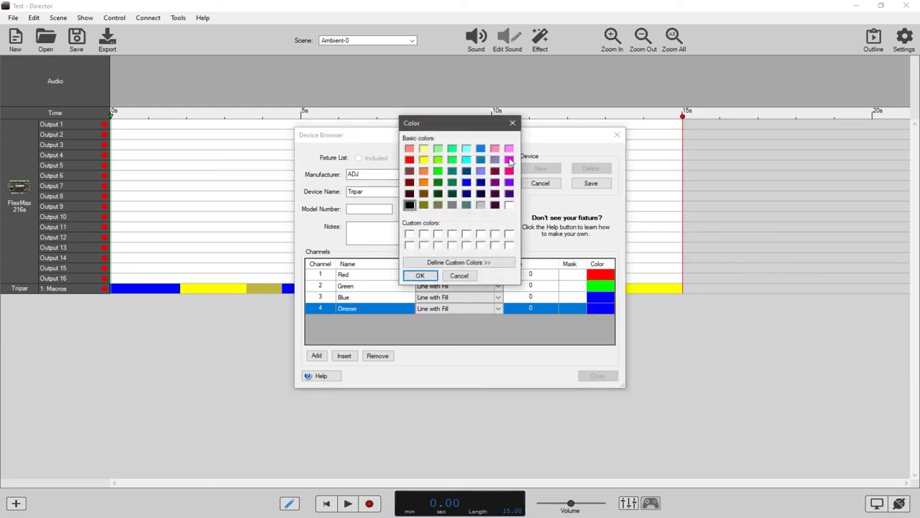
left_click(509, 158)
left_click(420, 275)
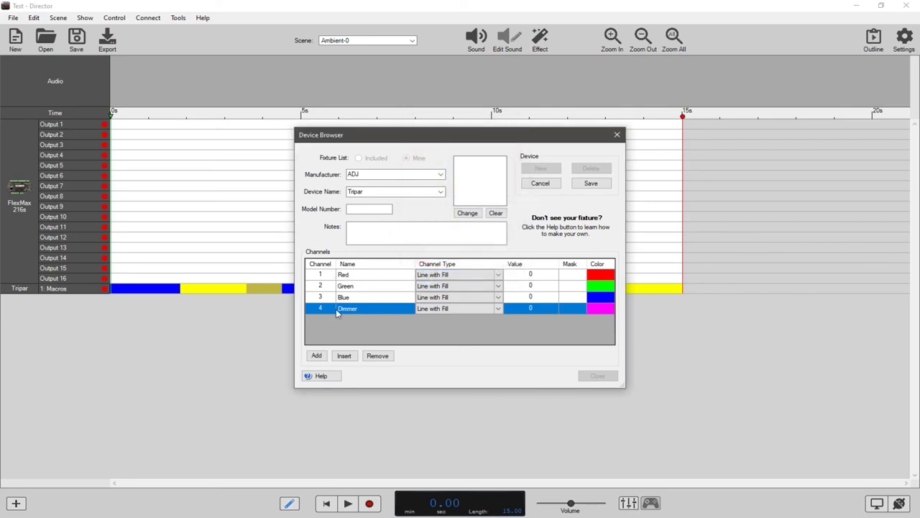
left_click(589, 183)
left_click(589, 375)
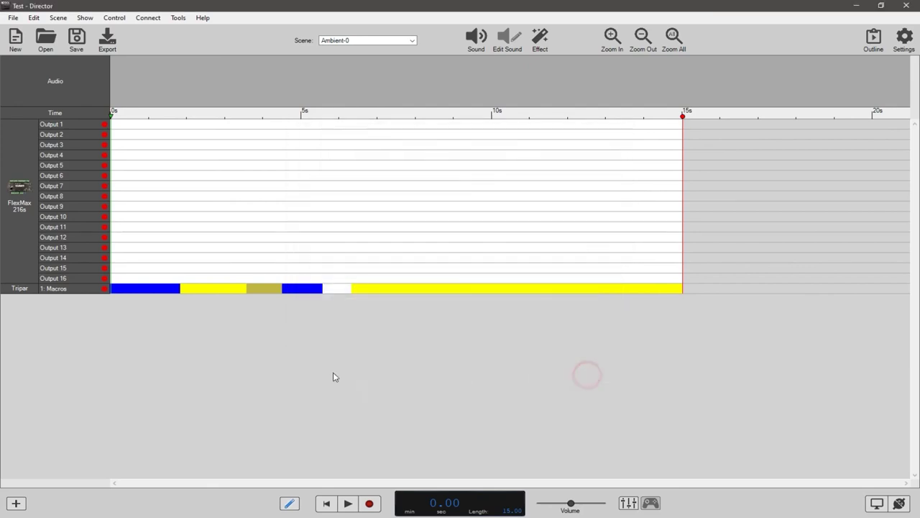
Change the show's Tripar device to the 4-channel ADJ Tripar DMX fixture from the Mine fixture list
right_click(22, 294)
left_click(50, 391)
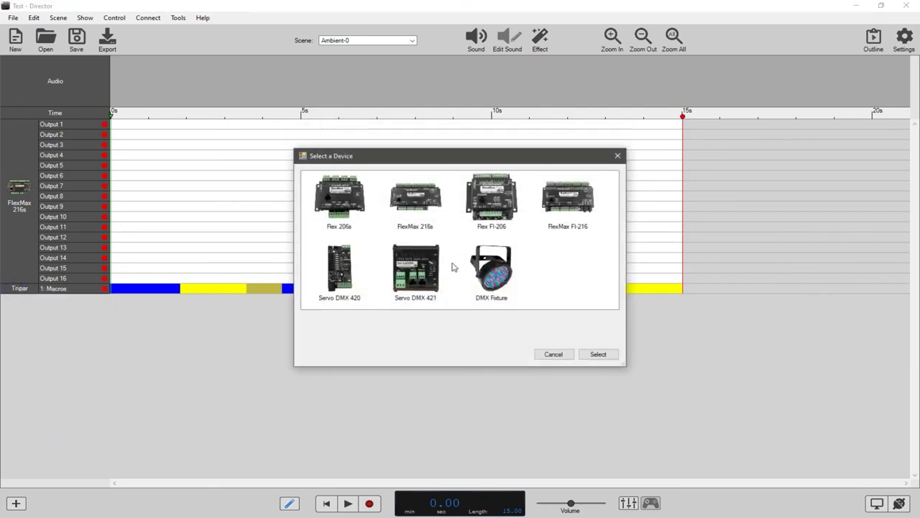
double_click(484, 276)
left_click(406, 158)
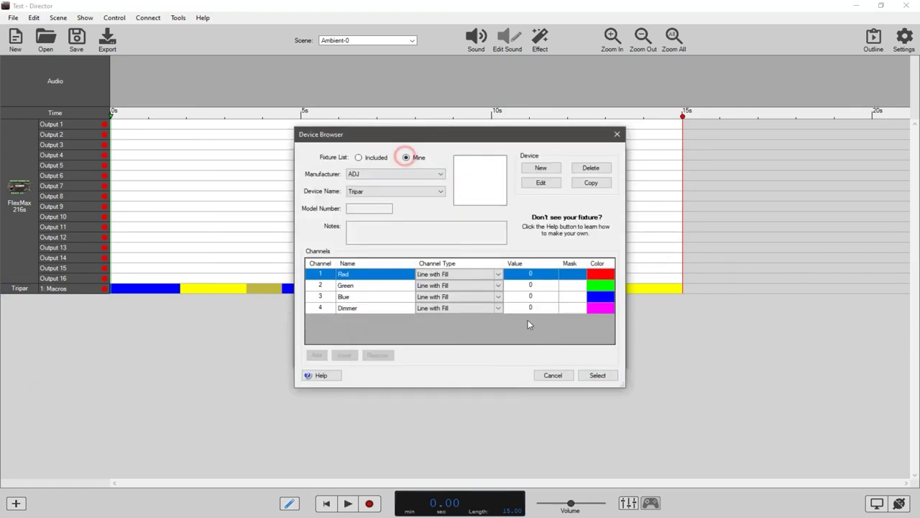
left_click(597, 375)
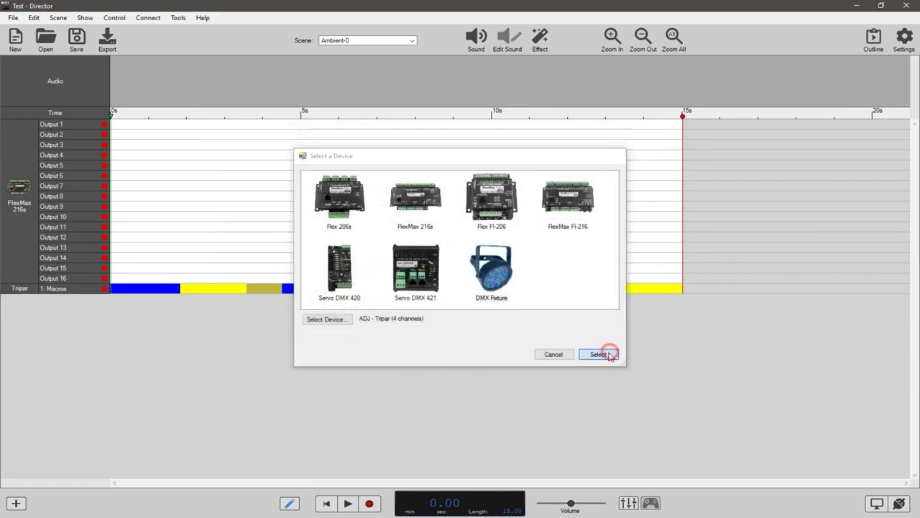
left_click(606, 352)
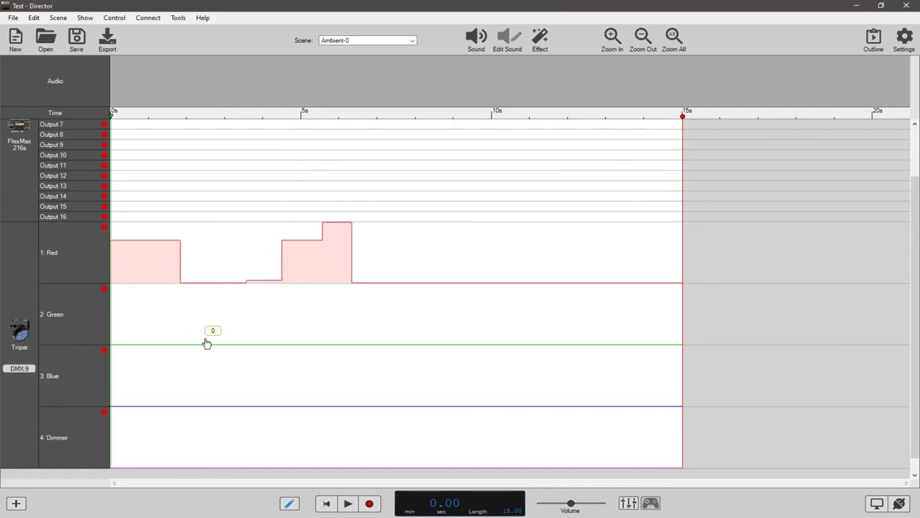
Clear all levels from the Tripar's Red channel across the whole scene
scroll(207, 343, "up", 1)
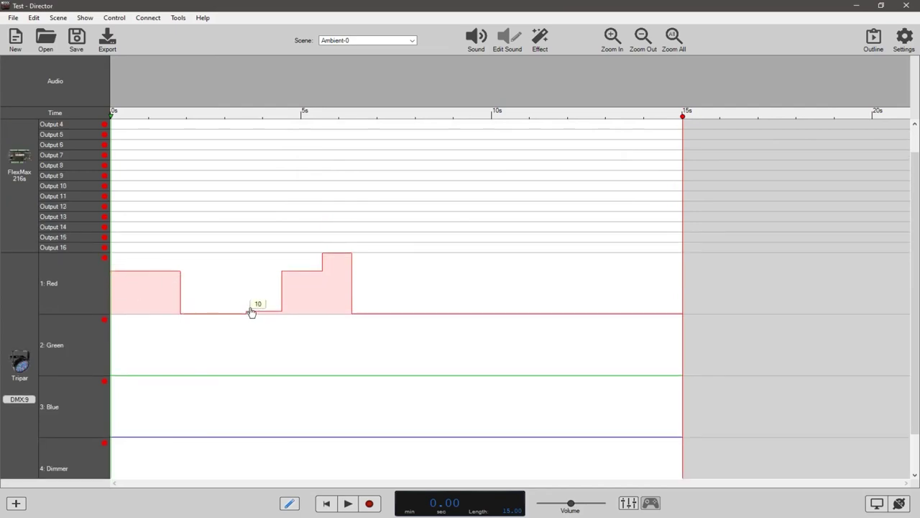
left_click(89, 282)
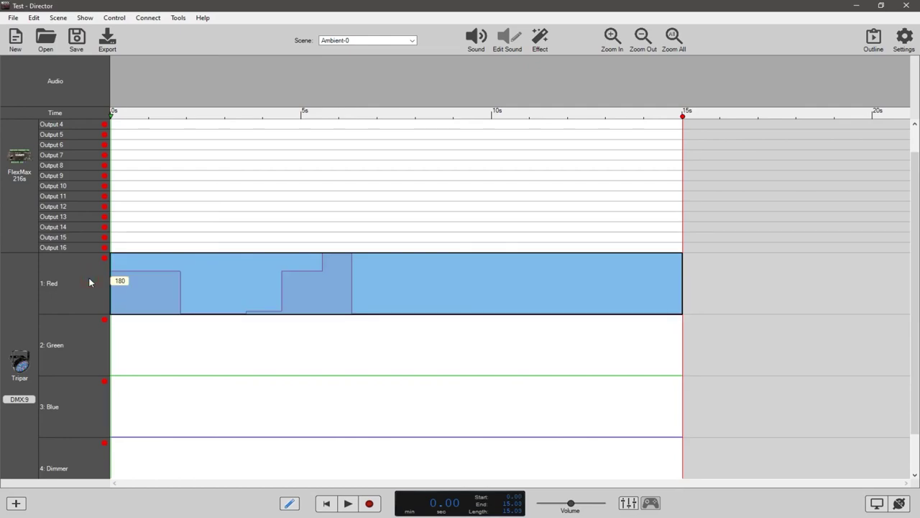
key("Delete")
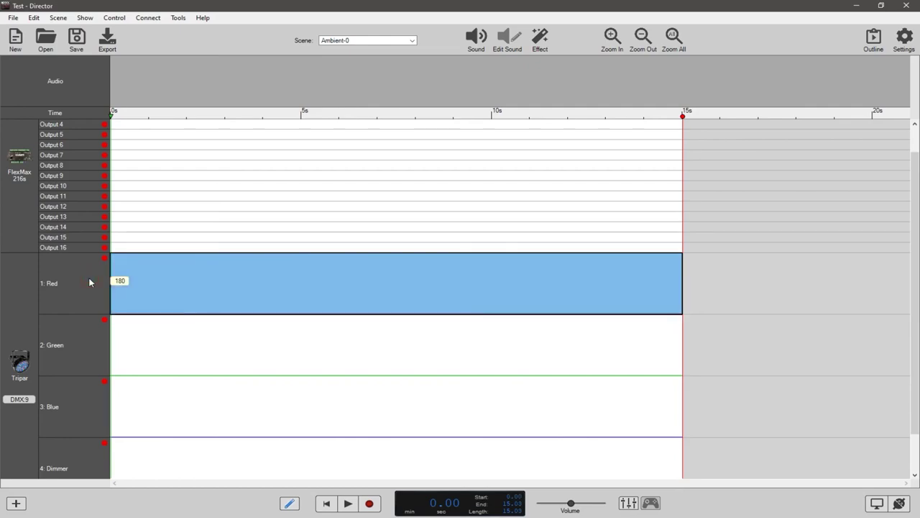
left_click(139, 293)
scroll(151, 309, "down", 1)
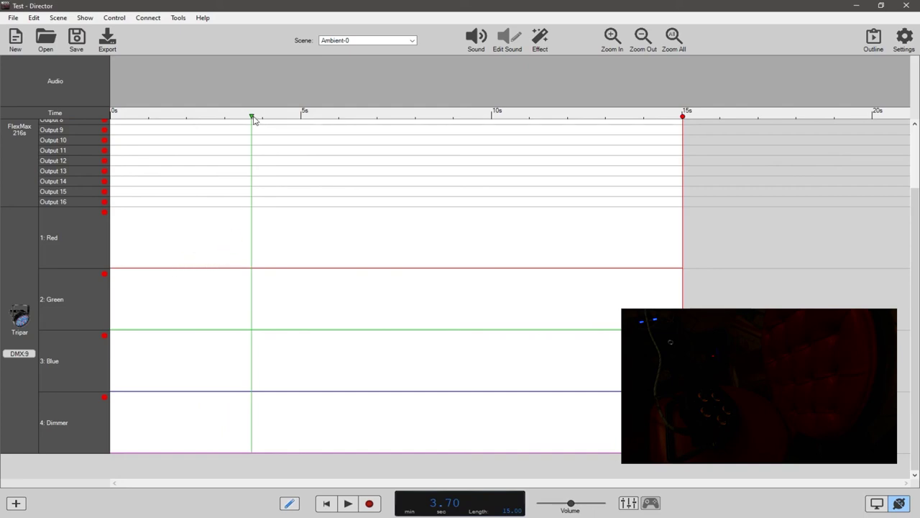
Draw a rise-and-fall curve on Red over about the first 9 s, and turn its rising first 5 s into a straight ramp
left_click_drag(252, 117, 99, 136)
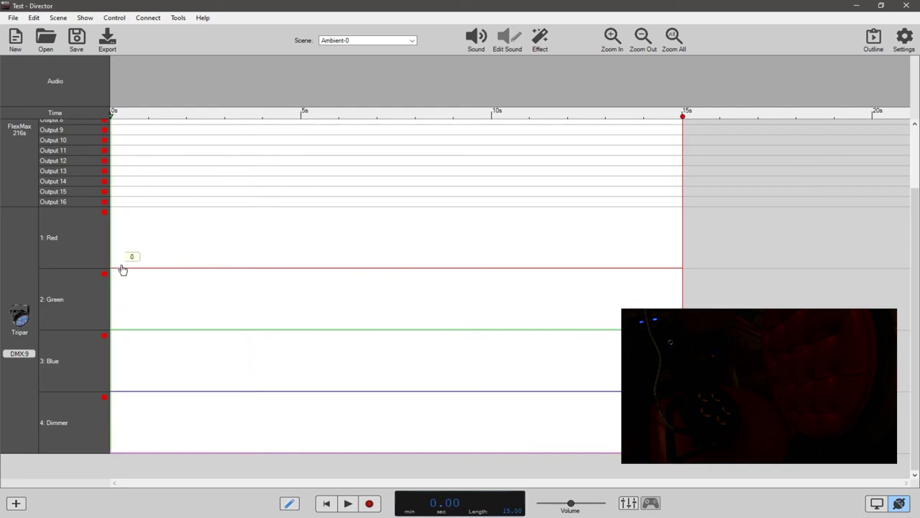
mouse_move(121, 272)
left_mouse_down()
mouse_move(293, 204)
mouse_move(455, 274)
left_mouse_up()
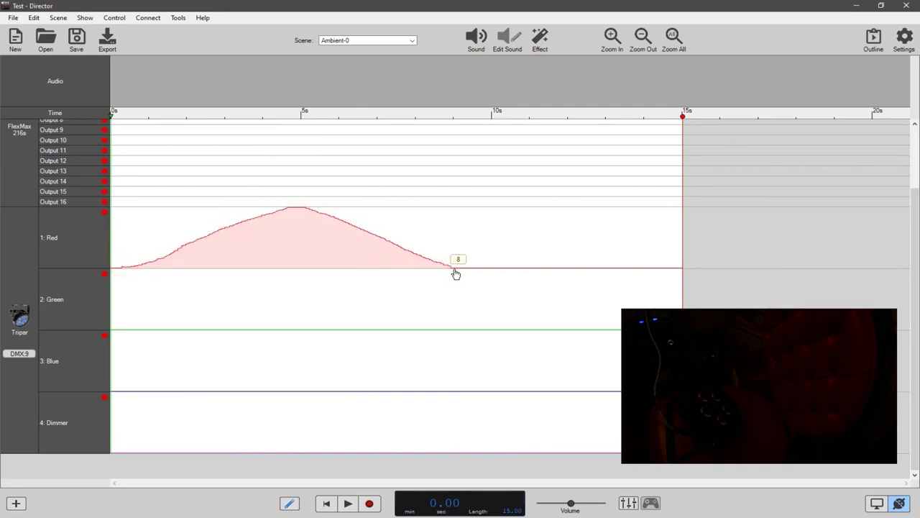
left_click(301, 230)
double_click(261, 241)
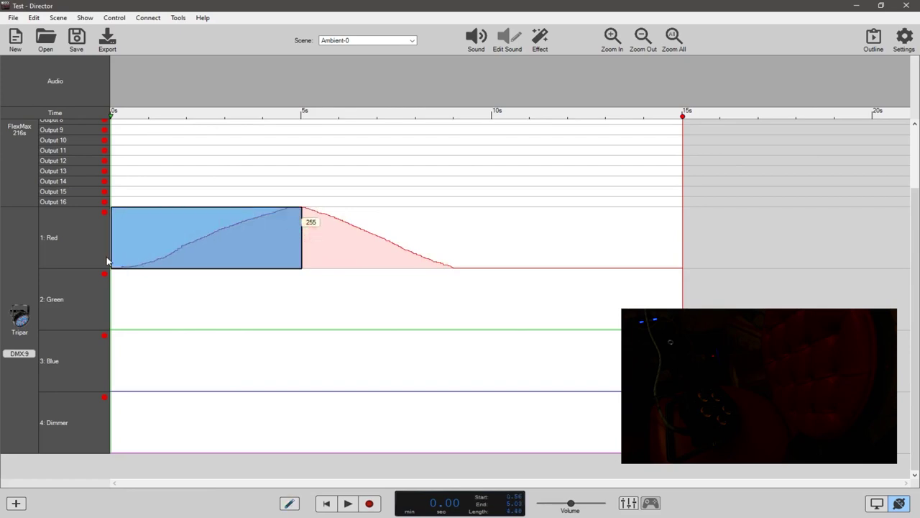
right_click(185, 250)
left_click(199, 268)
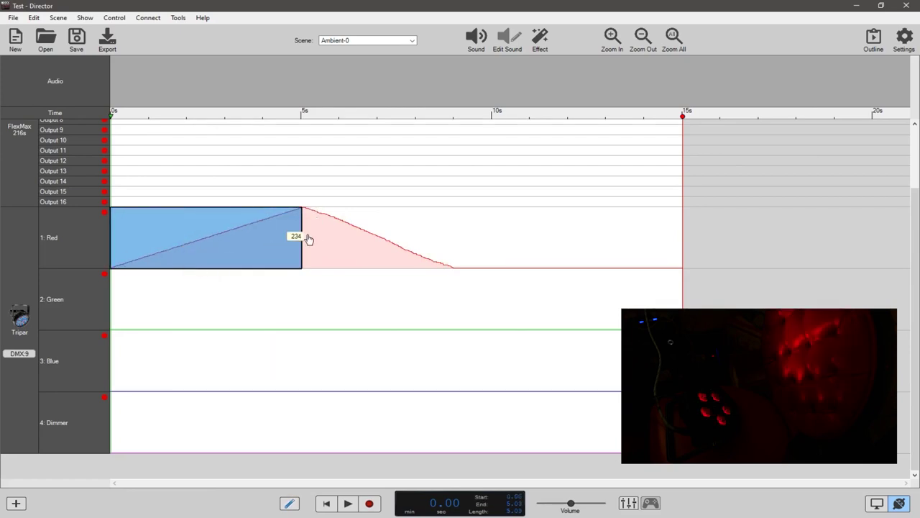
Turn the falling part of the Red curve, about 5 to 9.5 s, into a straight ramp down to zero
left_click_drag(472, 248, 306, 251)
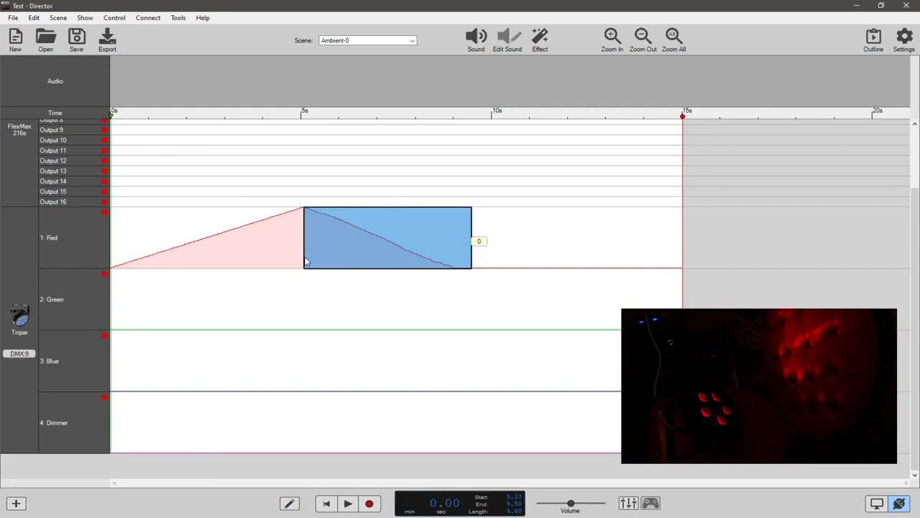
right_click(362, 254)
left_click(379, 270)
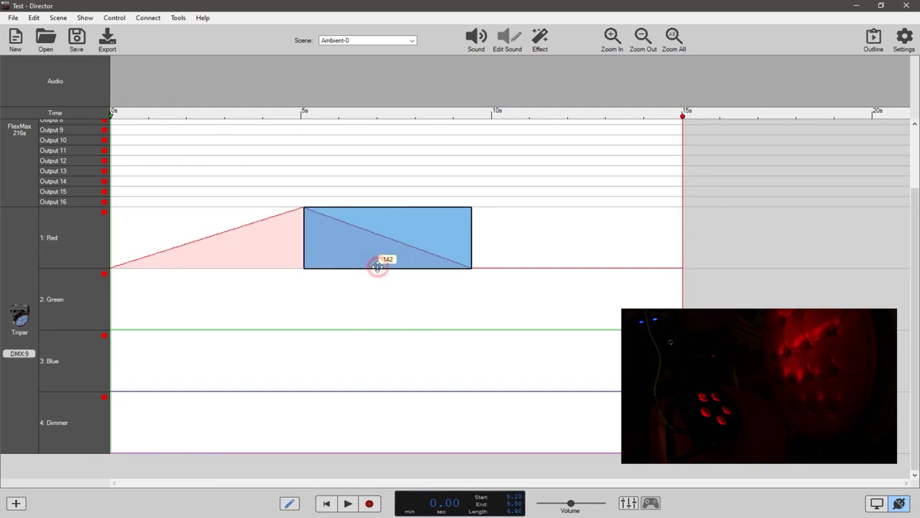
left_click(375, 161)
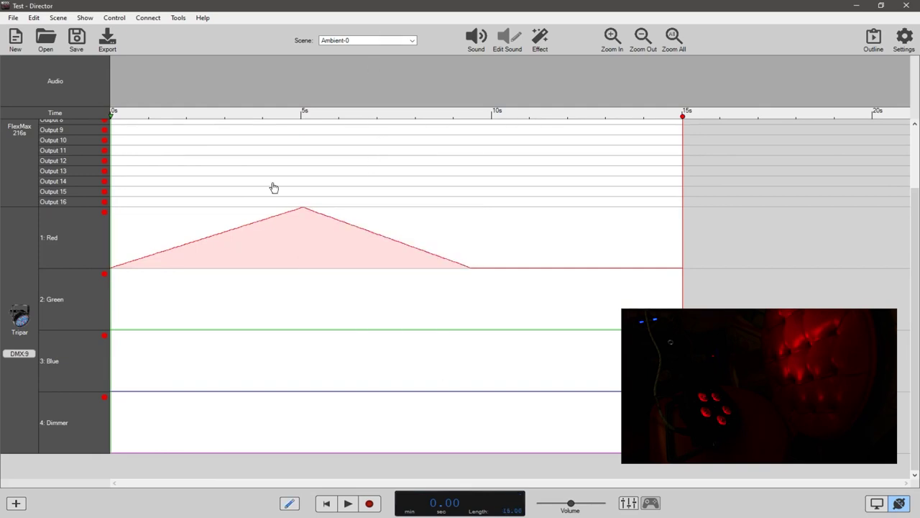
Play the scene from the start to preview the red fade, and place the playhead at about 10 s
key("space")
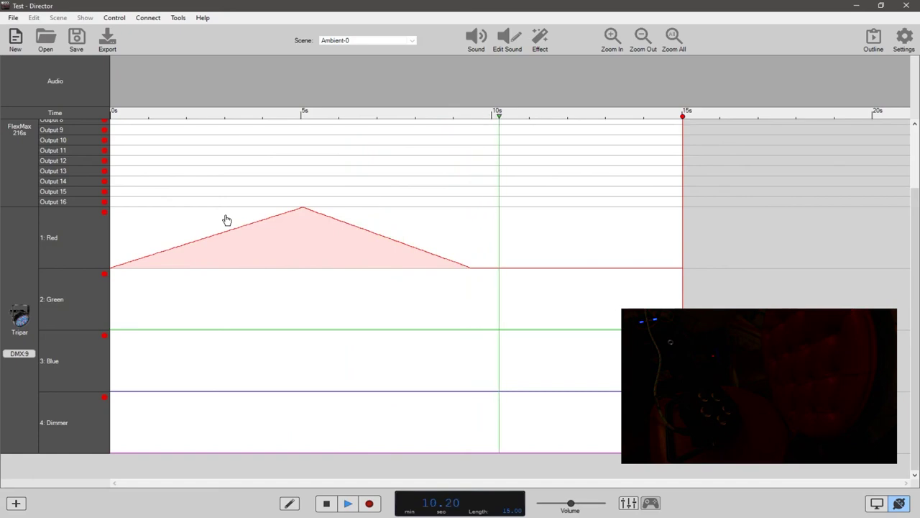
key("space")
left_click_drag(499, 115, 494, 156)
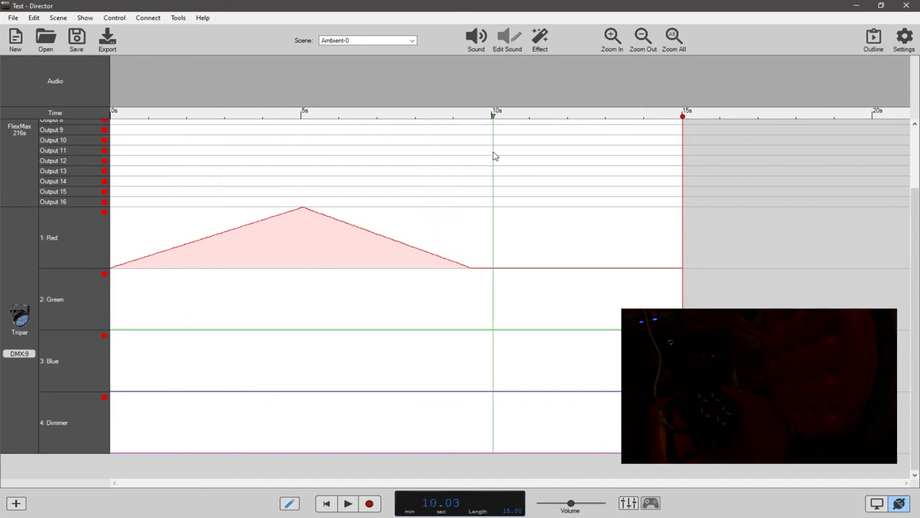
Test the Tripar live in the Virtual Console with Red about 93, Green 255 and Blue about 55, and stop the output and close the console
left_click(628, 504)
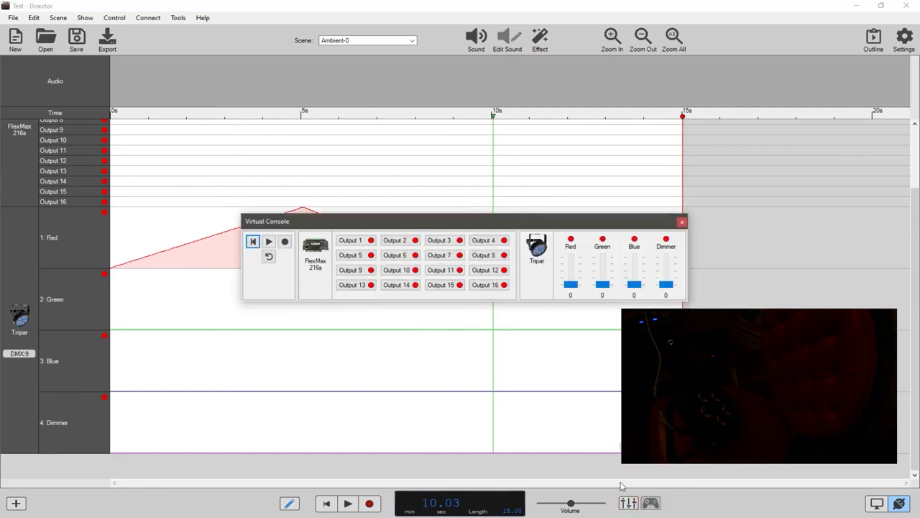
left_click_drag(571, 286, 603, 264)
left_click_drag(634, 286, 572, 277)
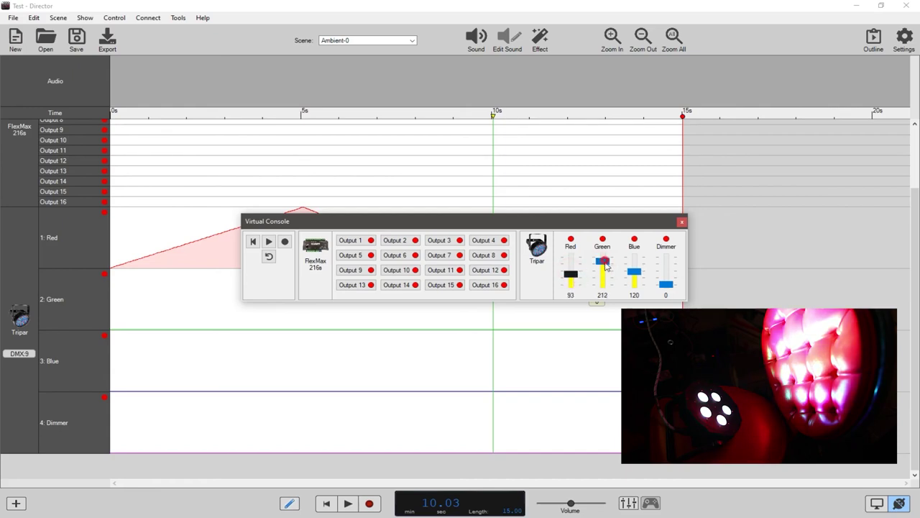
left_click_drag(603, 261, 634, 281)
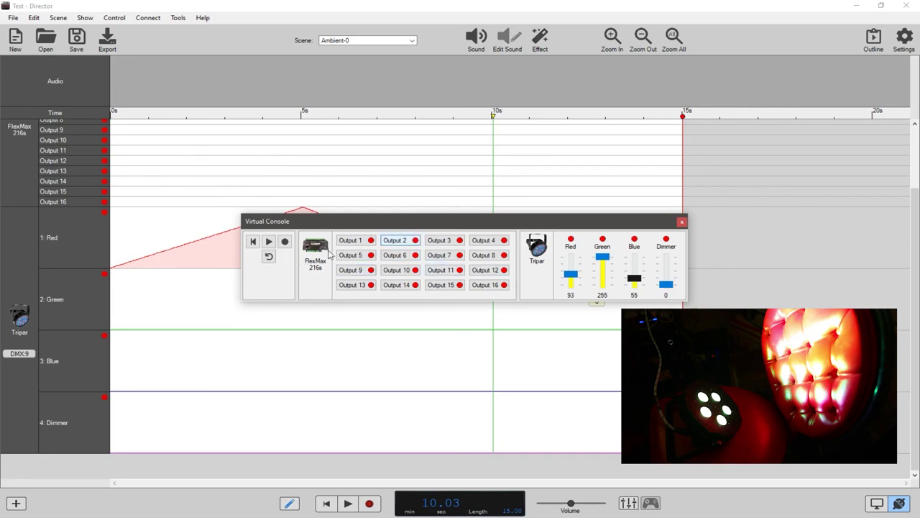
left_click(269, 241)
left_click(253, 242)
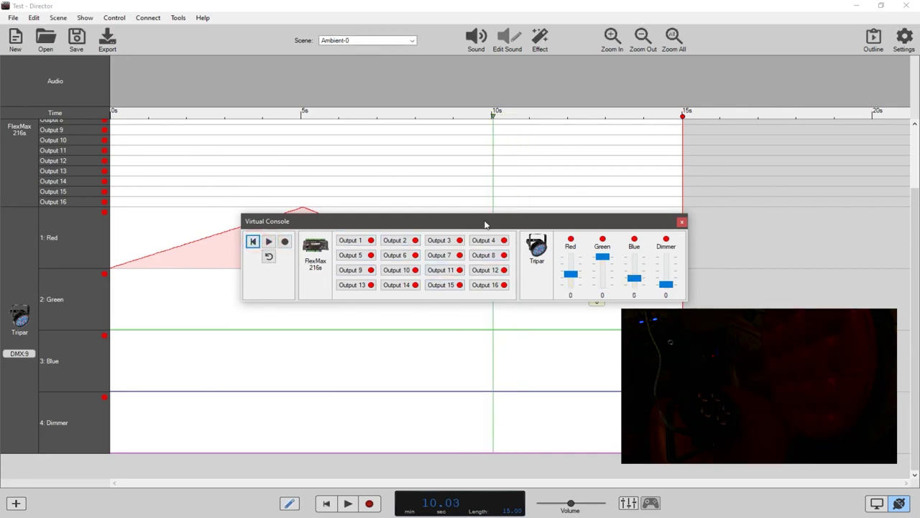
left_click(682, 223)
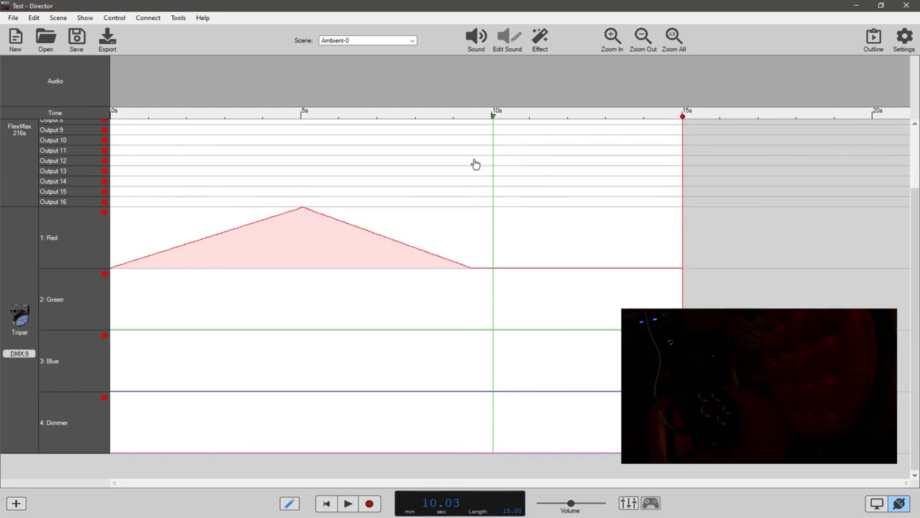
Draw a Green rise from about 5.7 s held at full until about 9.9 s, and full Blue from about 9.9 s onward
left_click_drag(493, 115, 198, 163)
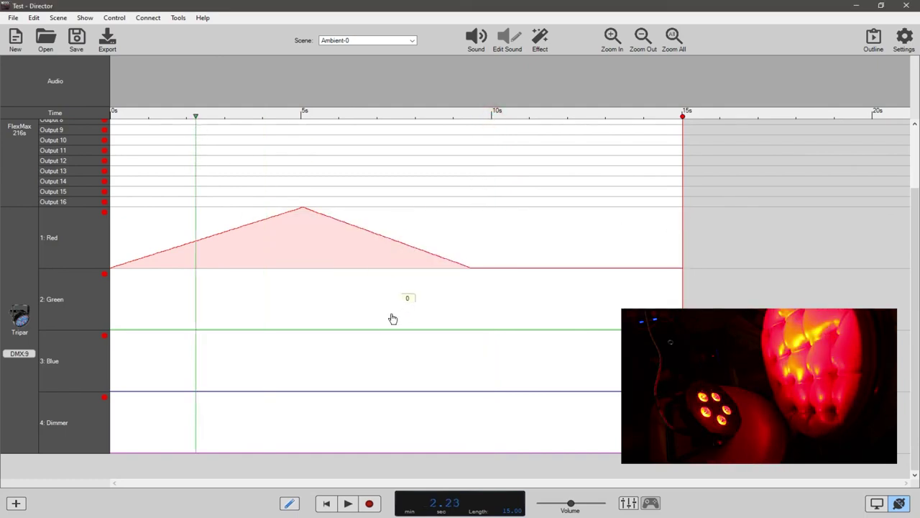
mouse_move(327, 331)
left_mouse_down()
mouse_move(422, 275)
mouse_move(487, 271)
left_mouse_up()
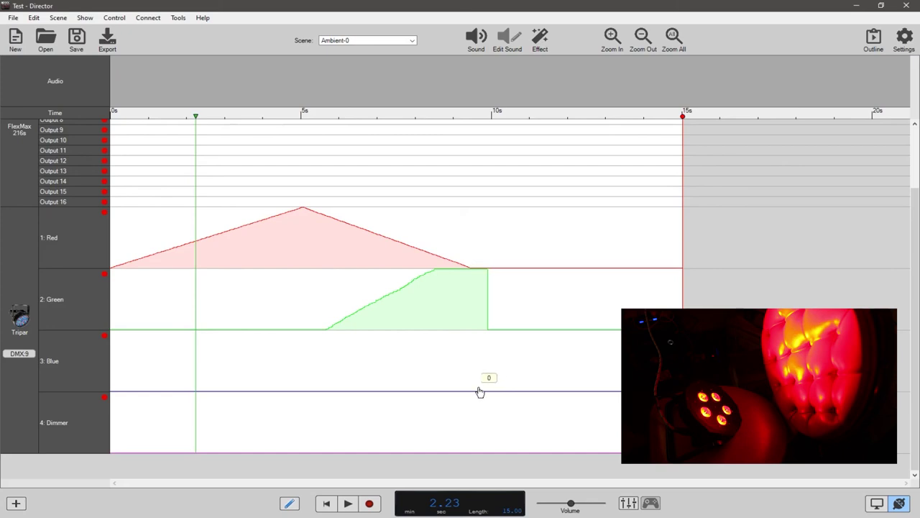
mouse_move(486, 392)
left_mouse_down()
mouse_move(495, 322)
mouse_move(488, 391)
mouse_move(493, 330)
mouse_move(620, 329)
left_mouse_up()
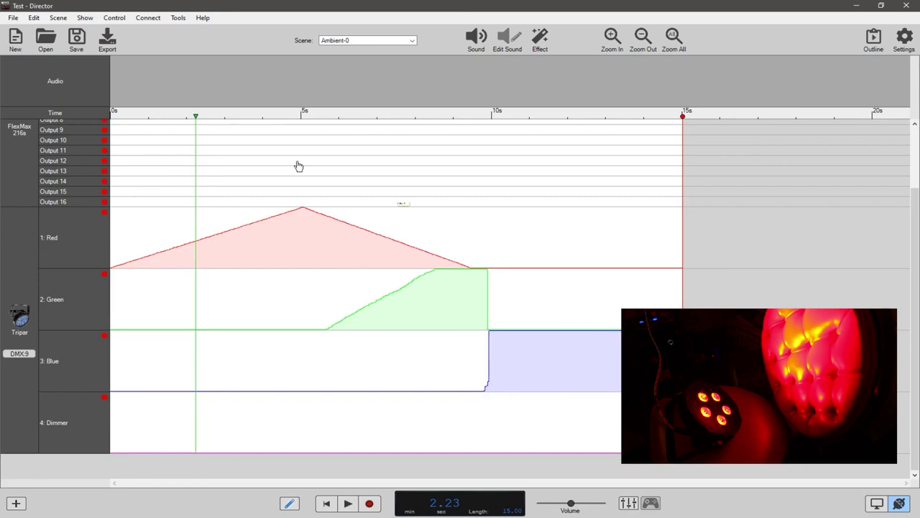
Preview the light at about 11 s and clear the Blue channel's uneven lead-in from about 9.06 to 9.93 s
left_click_drag(203, 115, 535, 166)
mouse_move(523, 362)
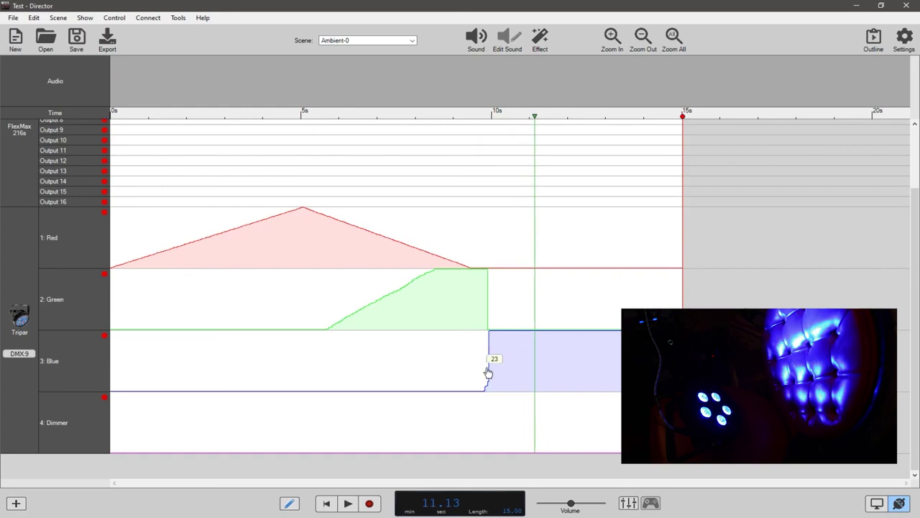
left_click_drag(488, 372, 452, 373)
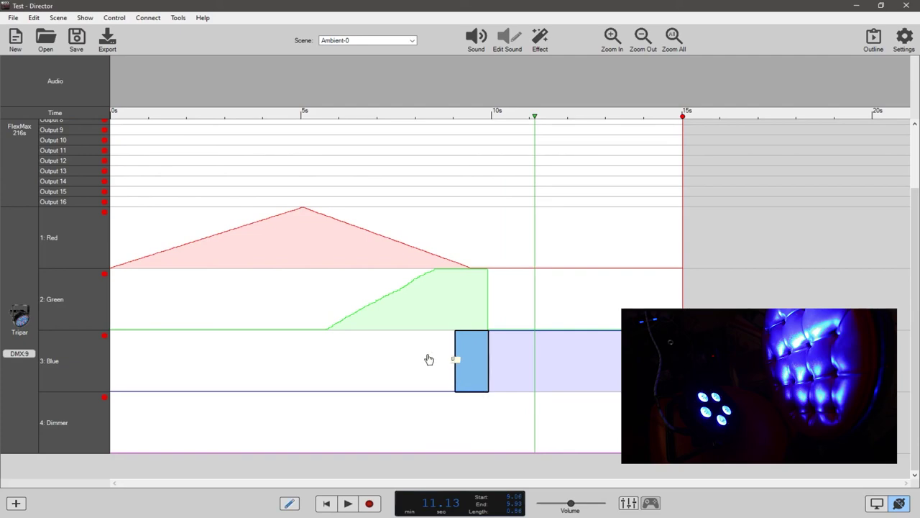
Play the change from green to blue around the 10 s mark, and move the playhead to about 12 s
left_click_drag(532, 121, 481, 127)
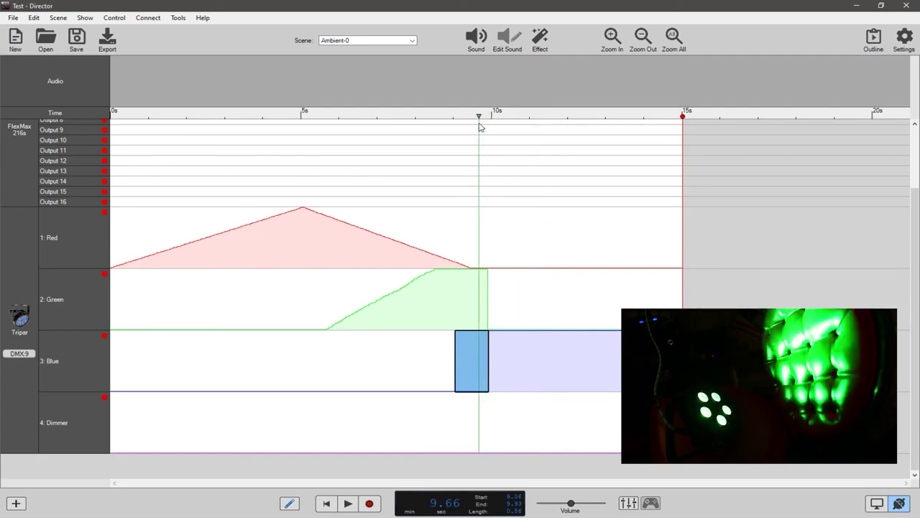
key("space")
key("space")
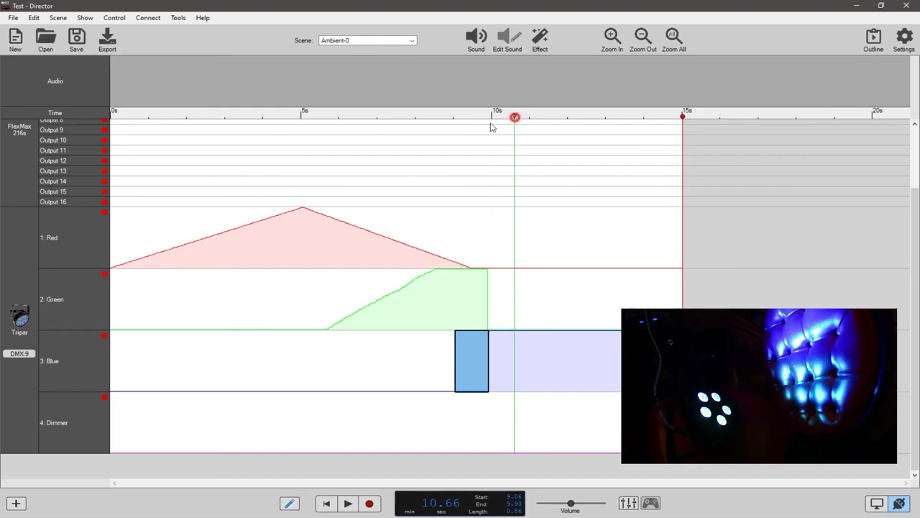
left_click_drag(530, 130, 571, 134)
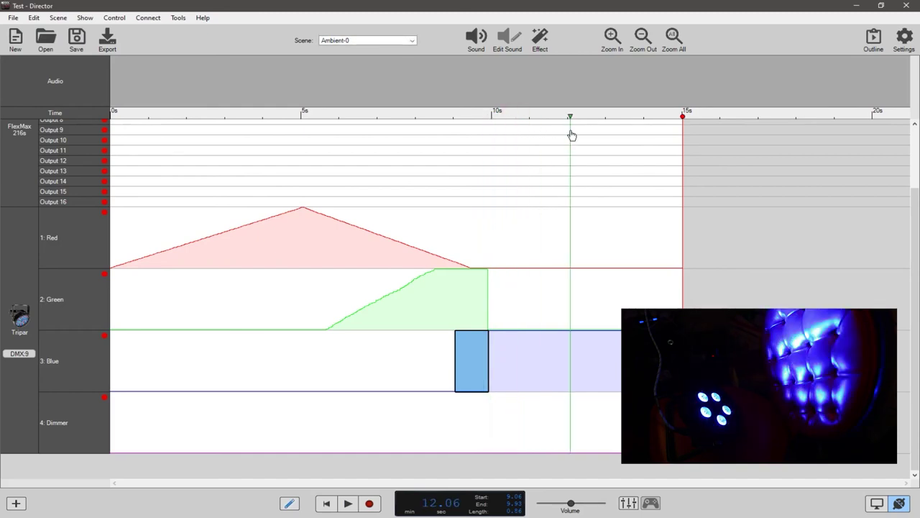
Draw a half-height Blue hump from about 2.7 to 7.6 s and preview the color mix at about 6.1 s
mouse_move(218, 393)
left_mouse_down()
mouse_move(262, 369)
mouse_move(326, 361)
mouse_move(400, 394)
left_mouse_up()
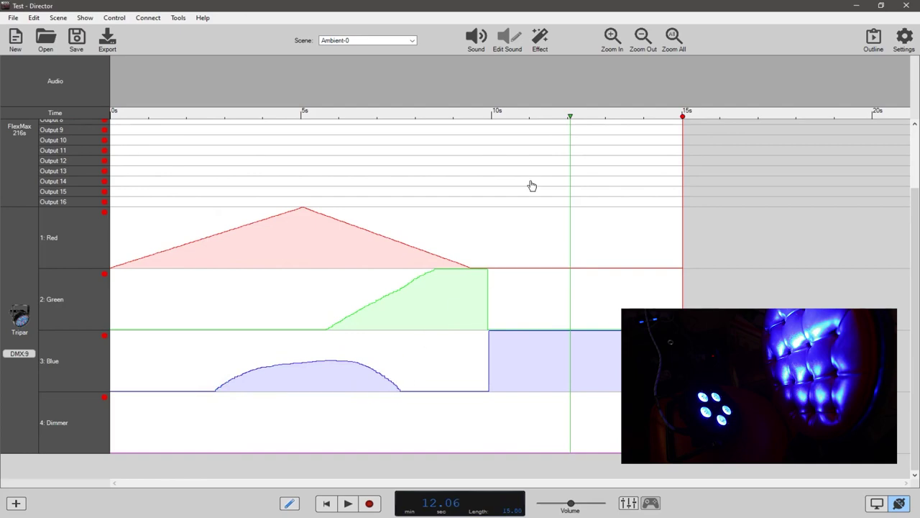
left_click_drag(568, 115, 344, 153)
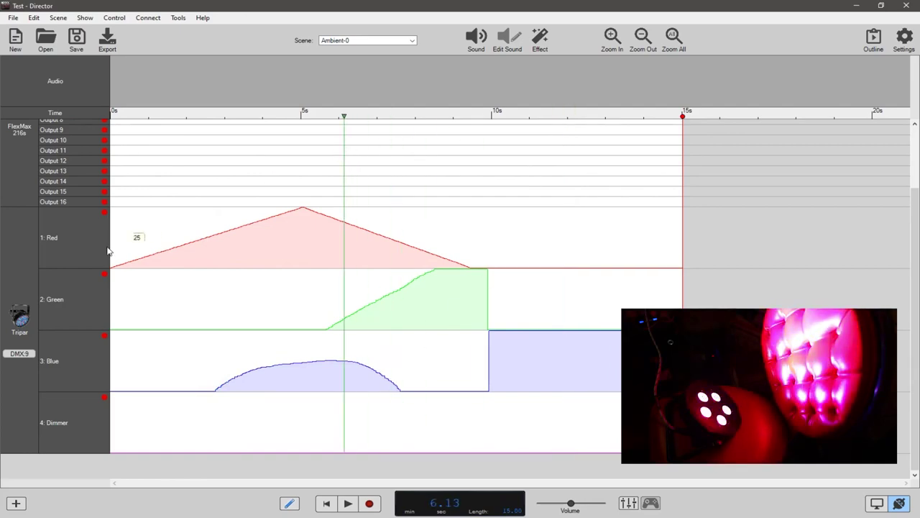
Set the whole Red channel to a DMX value of 255
left_click(78, 242)
right_click(117, 232)
left_click(139, 246)
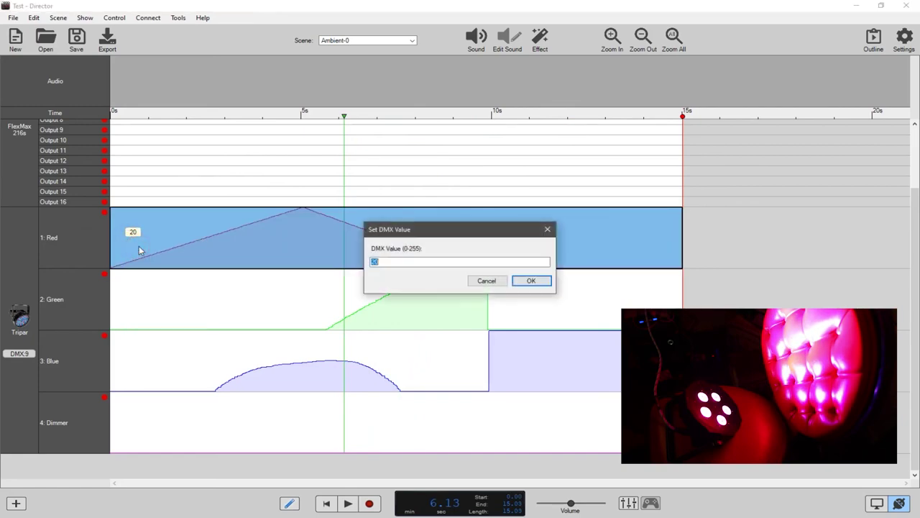
type("255")
left_click(530, 281)
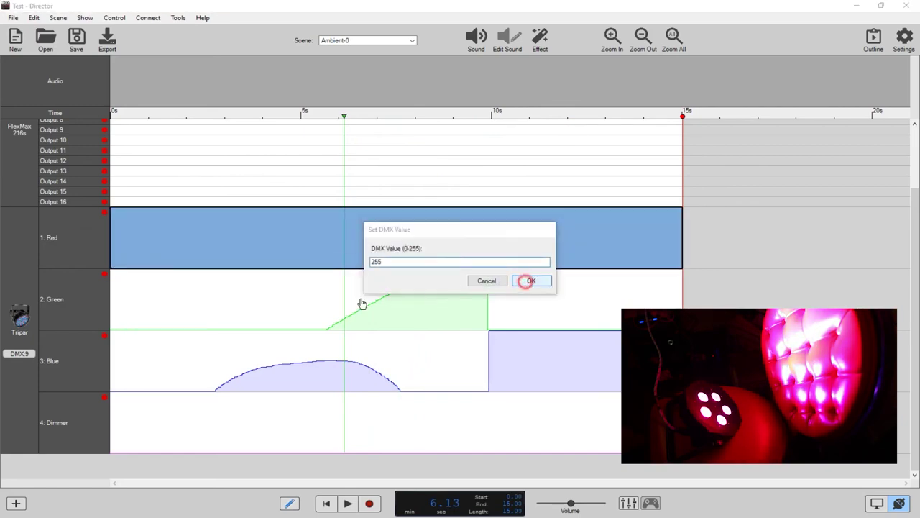
Set the whole Green channel to a DMX value of 255
left_click(152, 302)
right_click(151, 302)
left_click(166, 311)
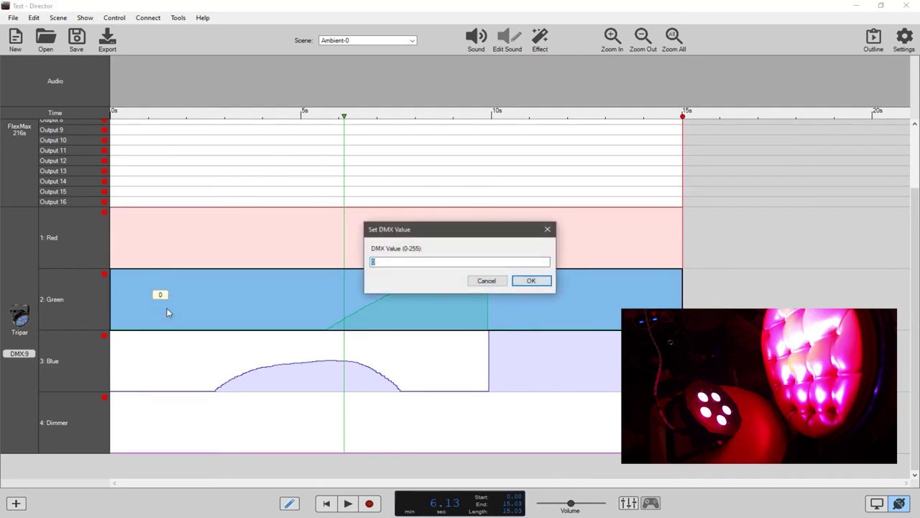
type("255")
key("Return")
Set the whole Blue channel to a DMX value of 255
left_click(127, 343)
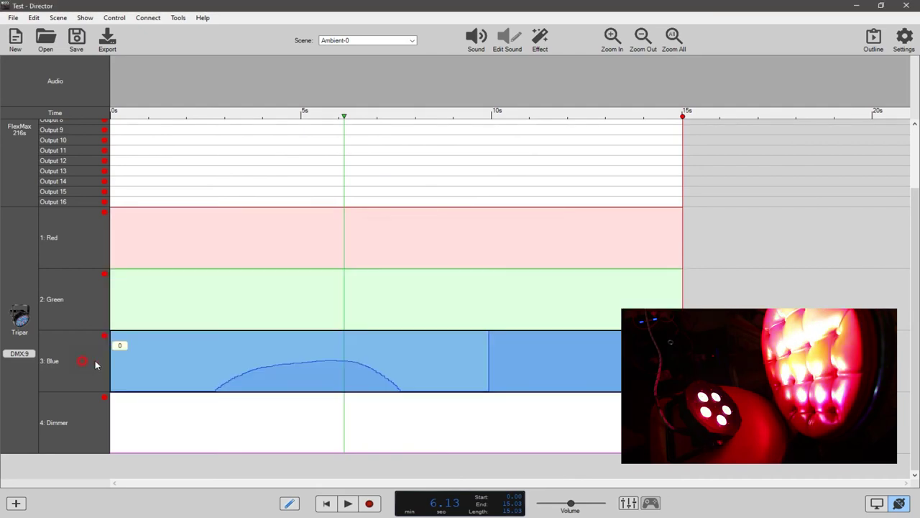
right_click(170, 369)
left_click(183, 375)
type("255")
key("Return")
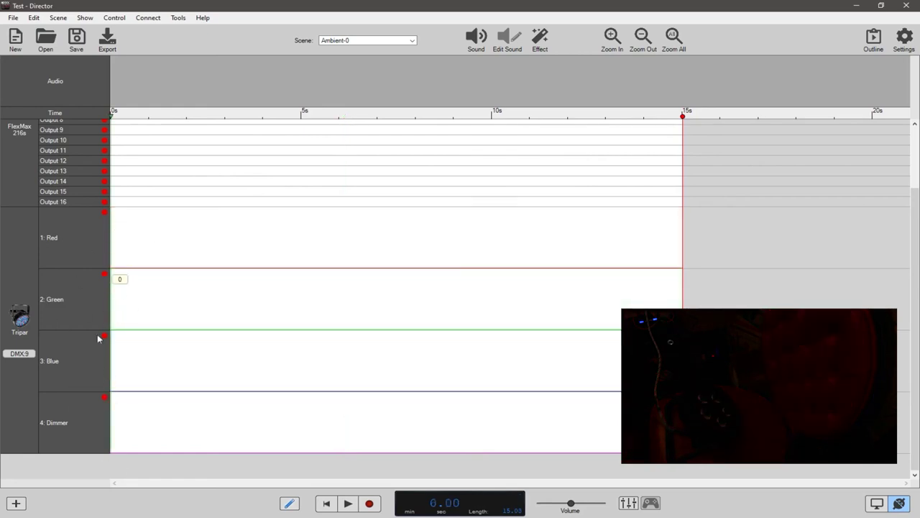
Set the whole Dimmer channel to a DMX value of 255
left_click(89, 427)
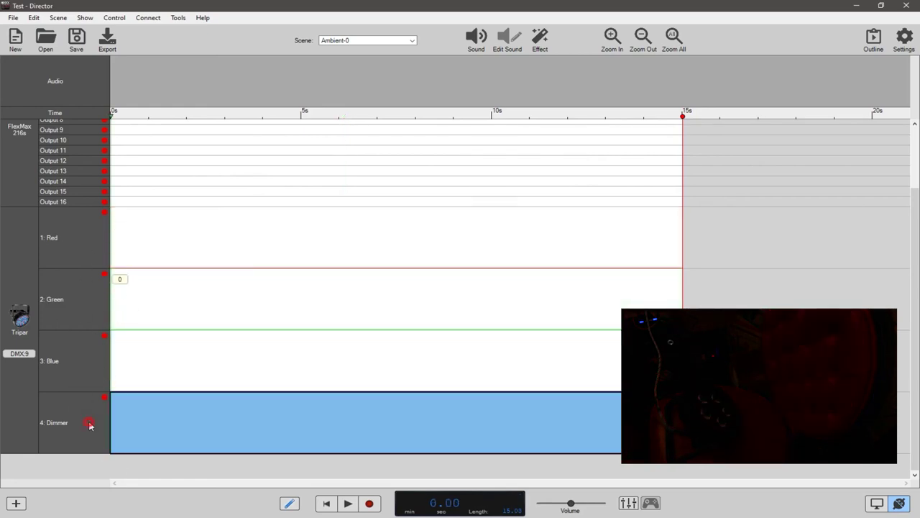
right_click(144, 417)
left_click(166, 401)
type("52")
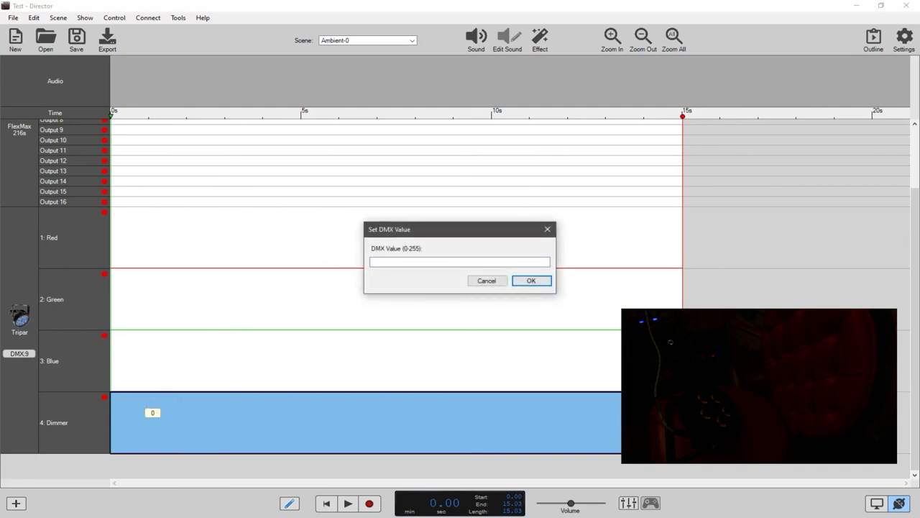
type("255")
key("Return")
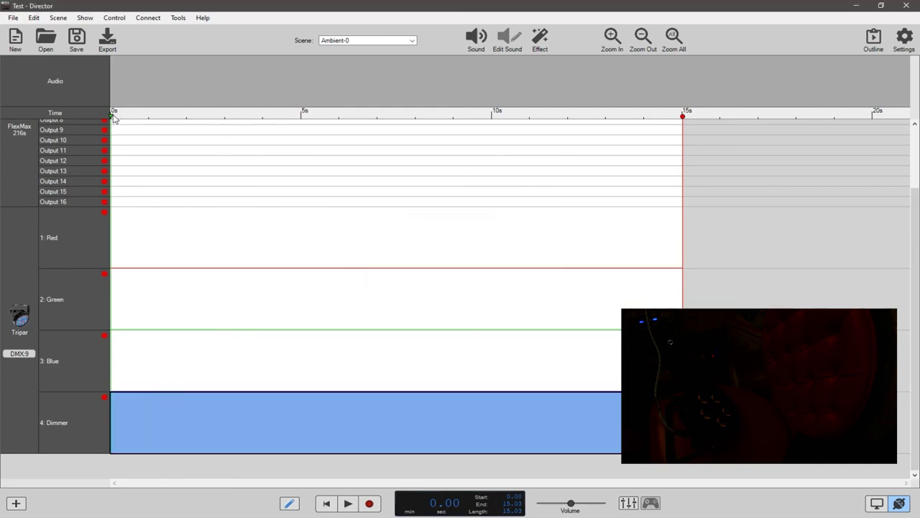
Draw a Red ramp up to full from about 1.3 to 2.9 s and preview the light at about 2.7 s
left_click_drag(113, 115, 149, 115)
left_click(146, 141)
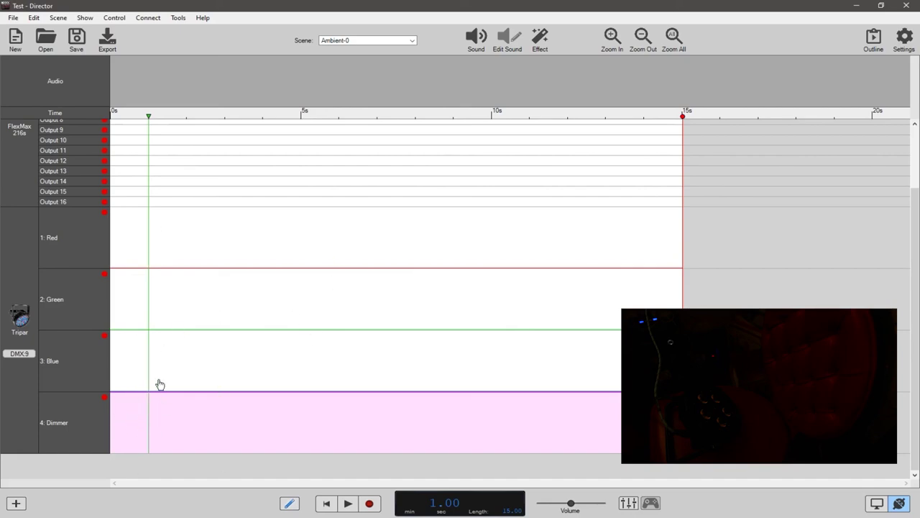
mouse_move(159, 270)
left_mouse_down()
mouse_move(222, 199)
mouse_move(221, 207)
left_mouse_up()
left_click_drag(149, 116, 213, 123)
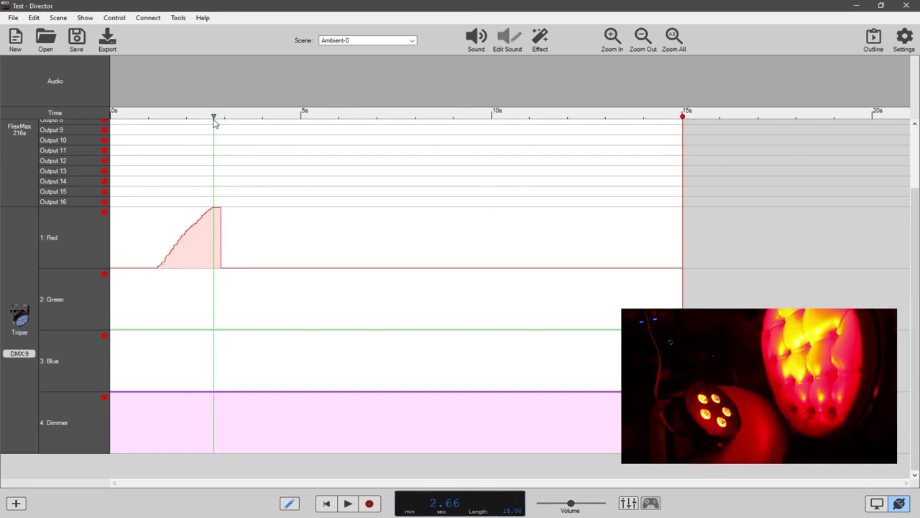
Set the Red channel from about 2.6 to 9.1 s to a DMX value of 255 and preview it at about 3.8 s
right_click(88, 247)
left_click(87, 237)
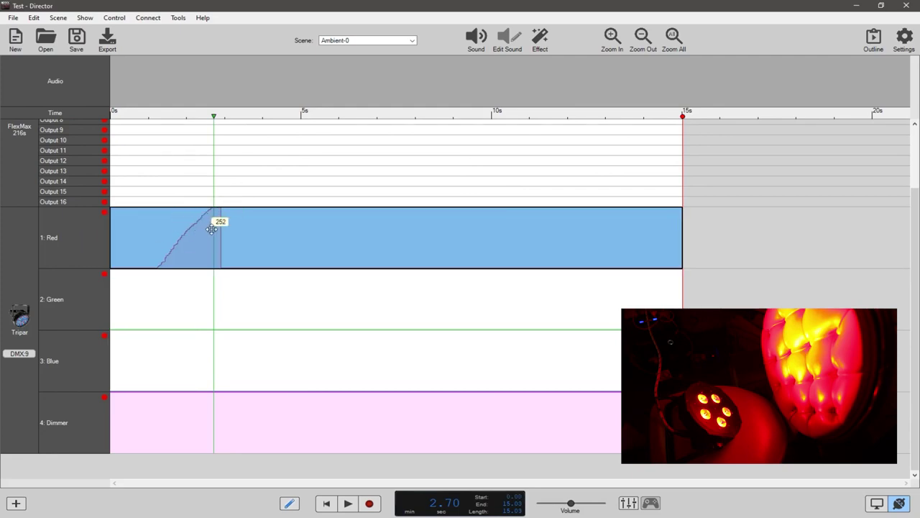
left_click(213, 228)
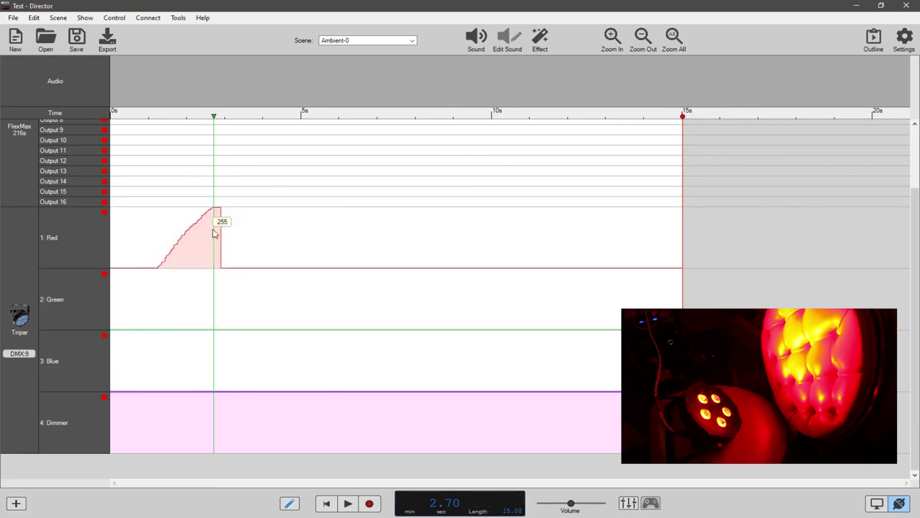
left_click(213, 229)
right_click(261, 229)
left_click(270, 235)
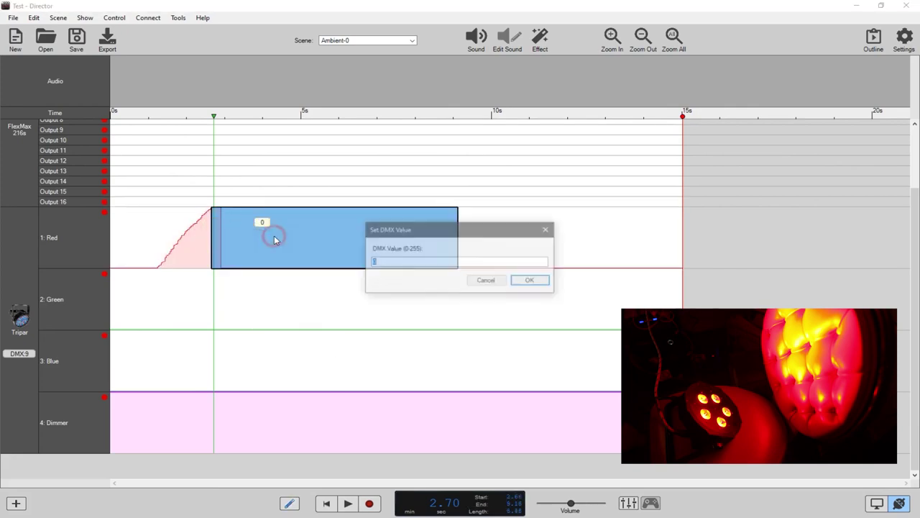
type("255")
key("Return")
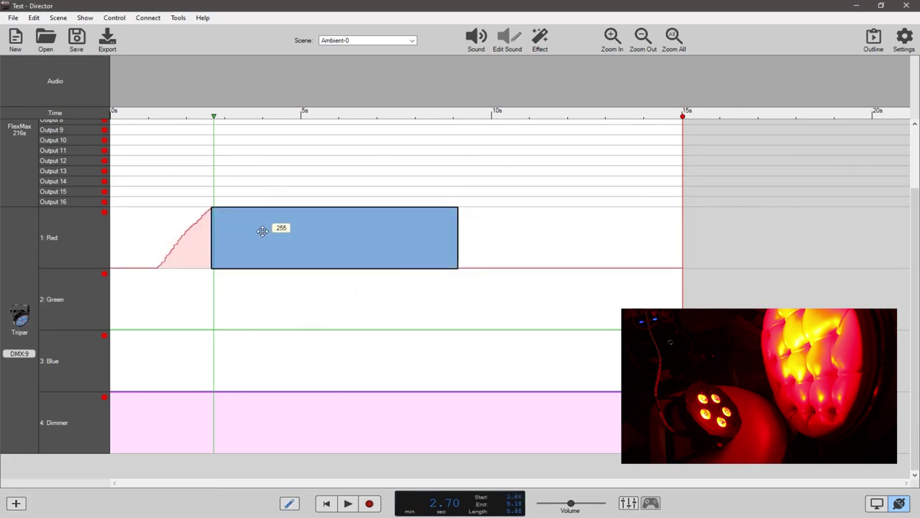
left_click(218, 133)
left_click_drag(216, 123, 255, 134)
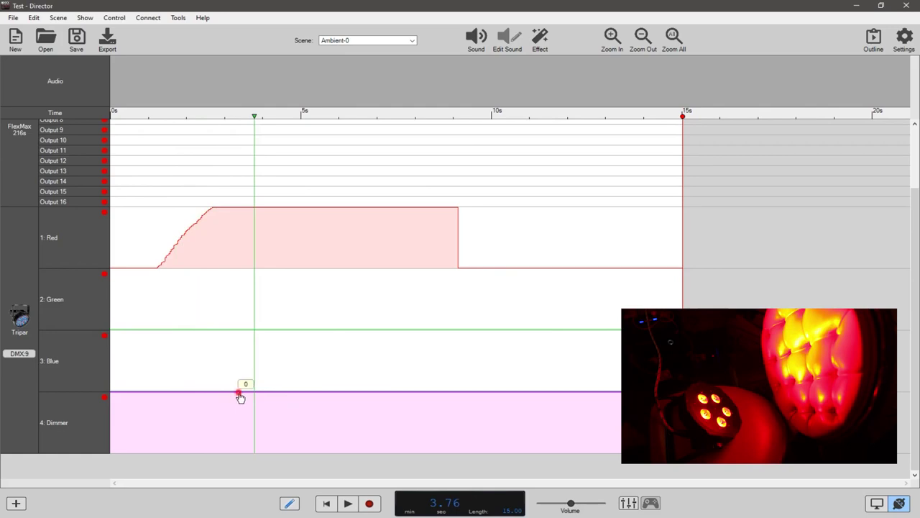
Draw a Dimmer fade from full at about 3.3 s to zero at about 6.4 s, holding zero until about 11.4 s
left_click_drag(238, 396, 273, 408)
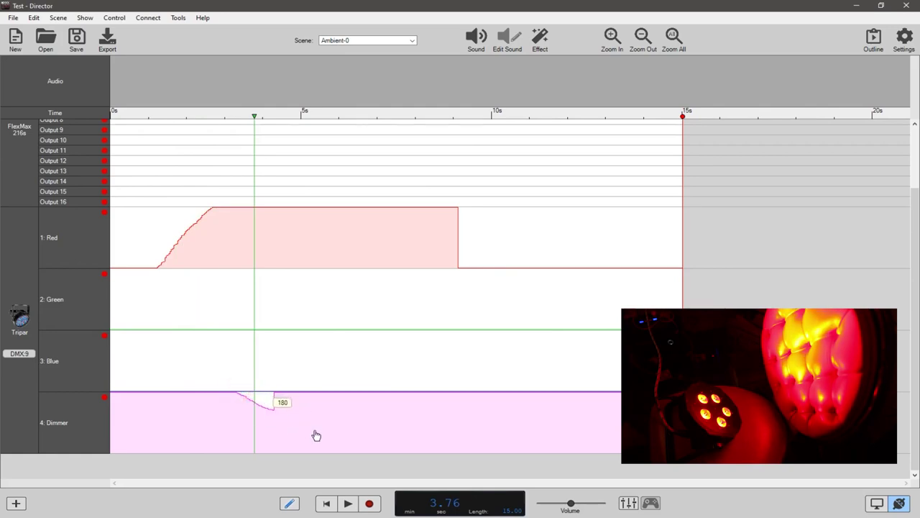
mouse_move(317, 435)
left_mouse_down()
mouse_move(385, 467)
mouse_move(543, 481)
left_mouse_up()
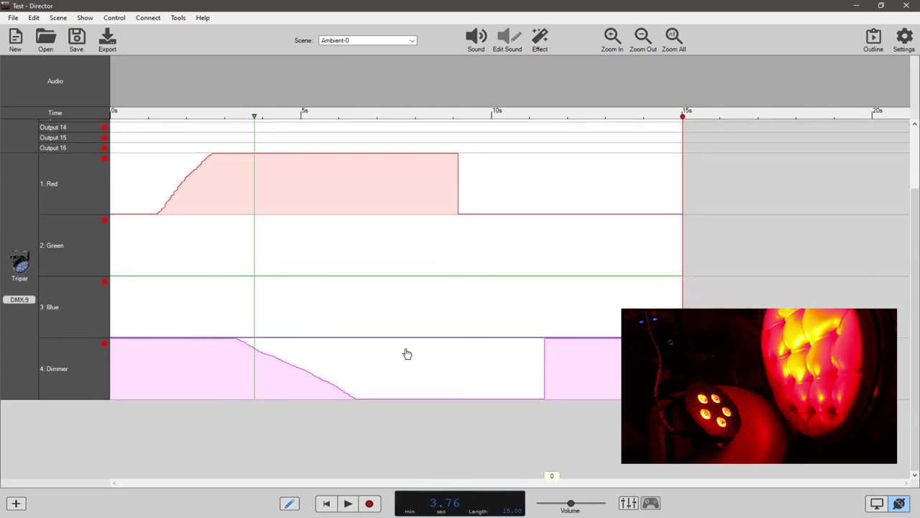
scroll(914, 352, "up", 3)
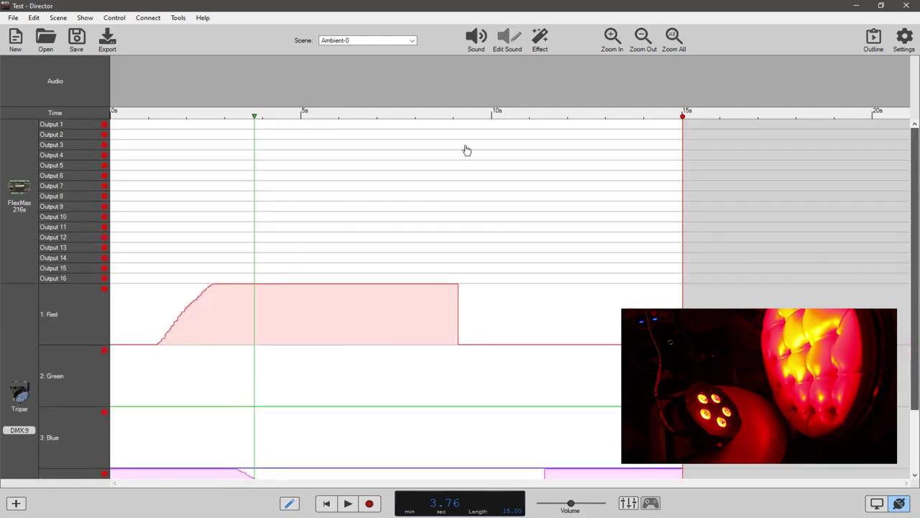
Scrub the playhead through the Dimmer fade to about 11.6 s and back to about 1.3 s to preview the light output
left_click(254, 119)
left_click_drag(134, 134, 426, 158)
left_click_drag(918, 227, 917, 287)
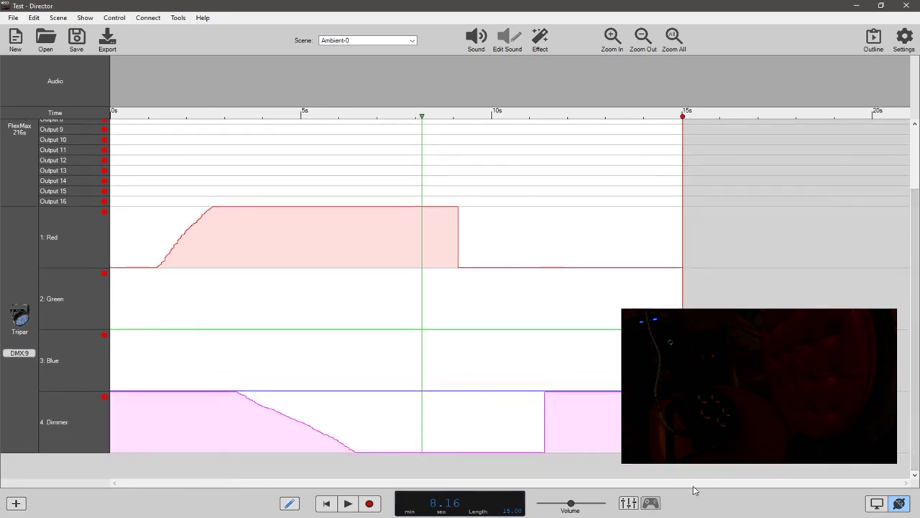
key("alt+Tab")
left_click_drag(433, 113, 553, 177)
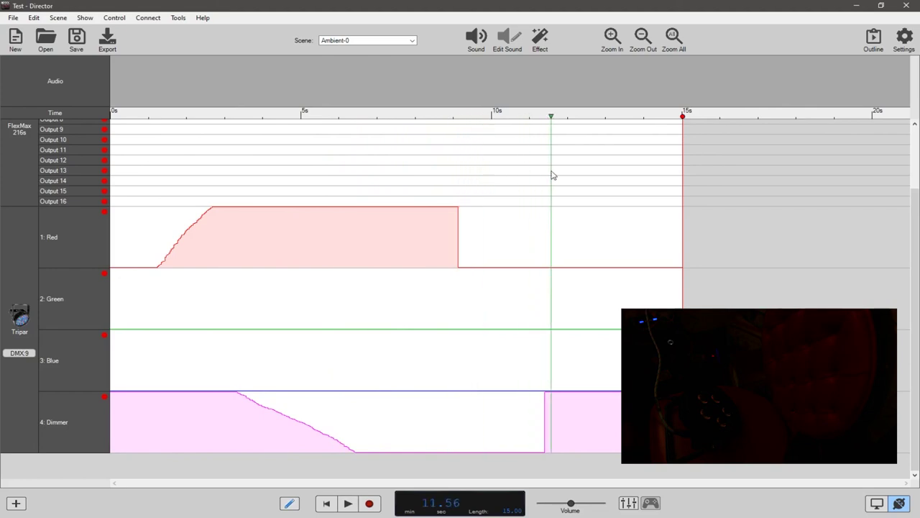
left_click_drag(448, 180, 160, 192)
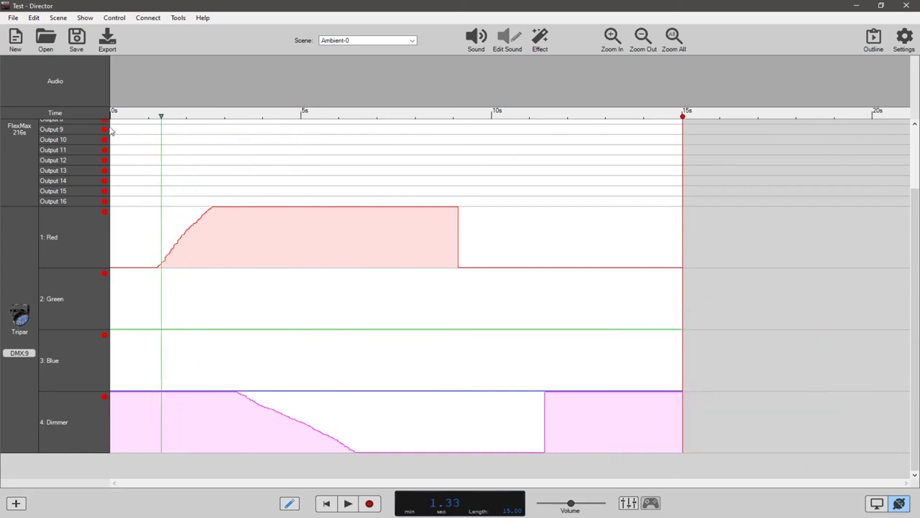
Insert a DMX fixture before the Tripar, using the included American DJ Fog Fury Jett 3000 profile
right_click(20, 316)
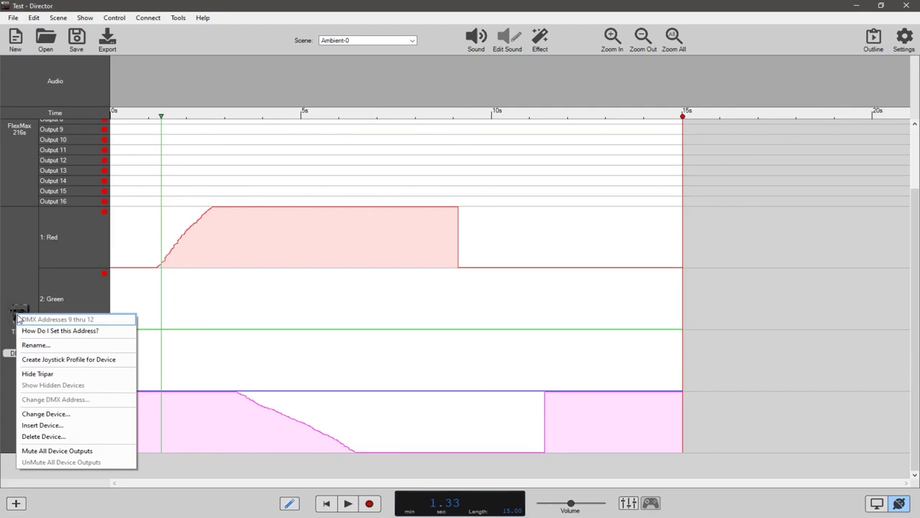
left_click(32, 426)
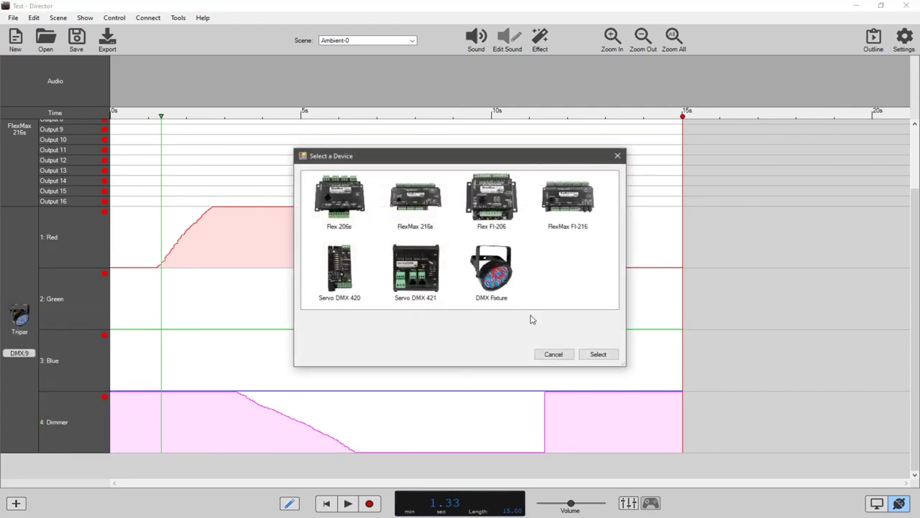
left_click(598, 353)
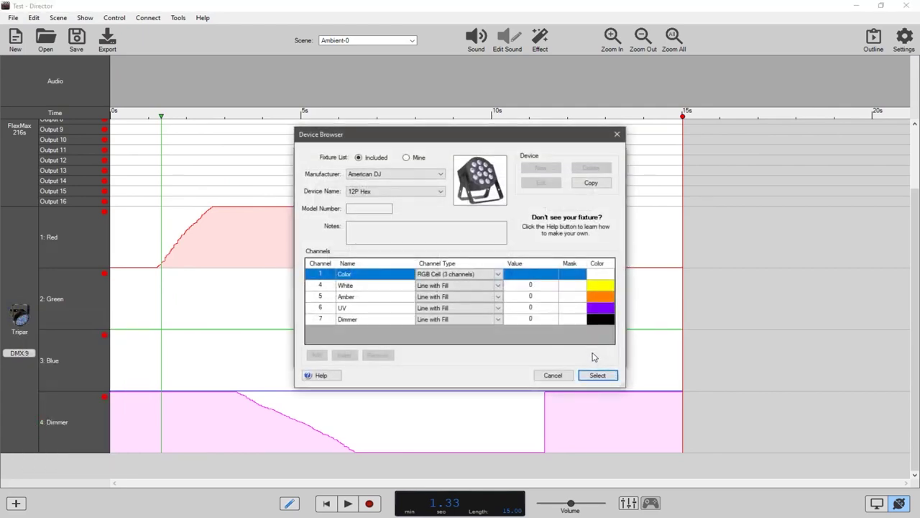
left_click(441, 175)
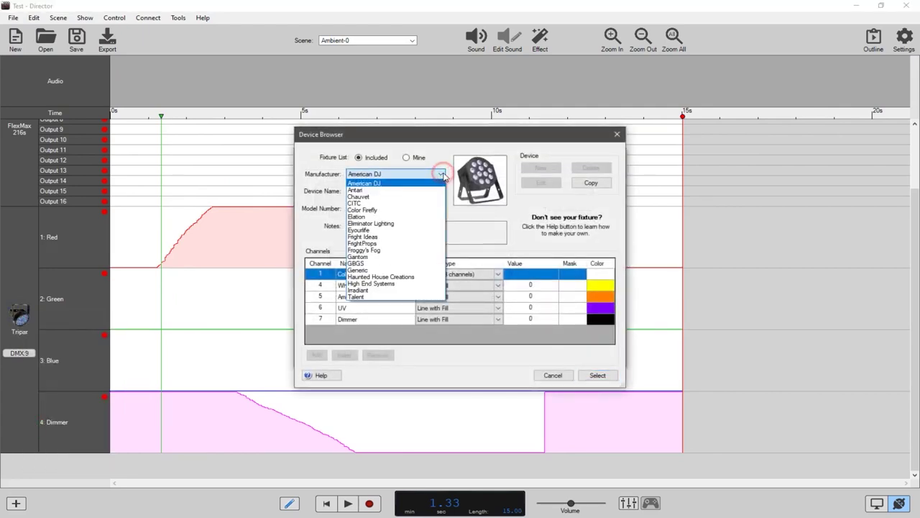
left_click(376, 184)
left_click(374, 194)
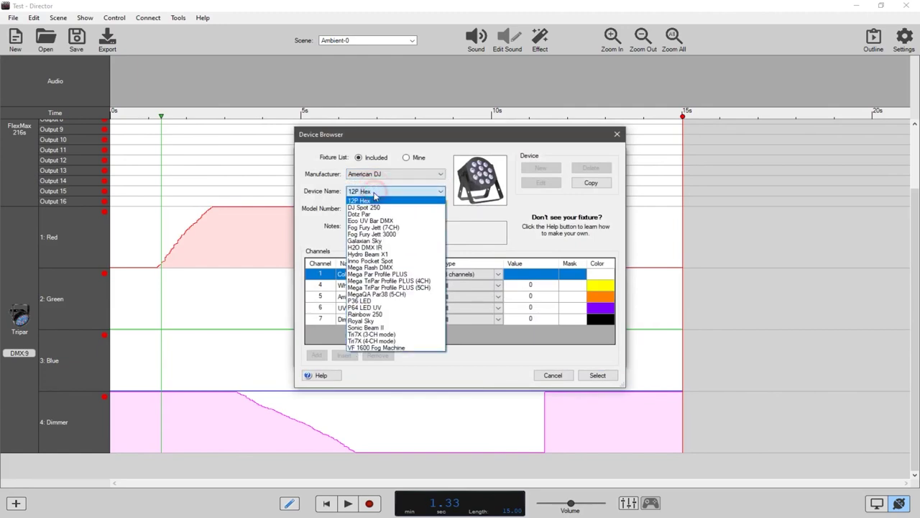
left_click(368, 233)
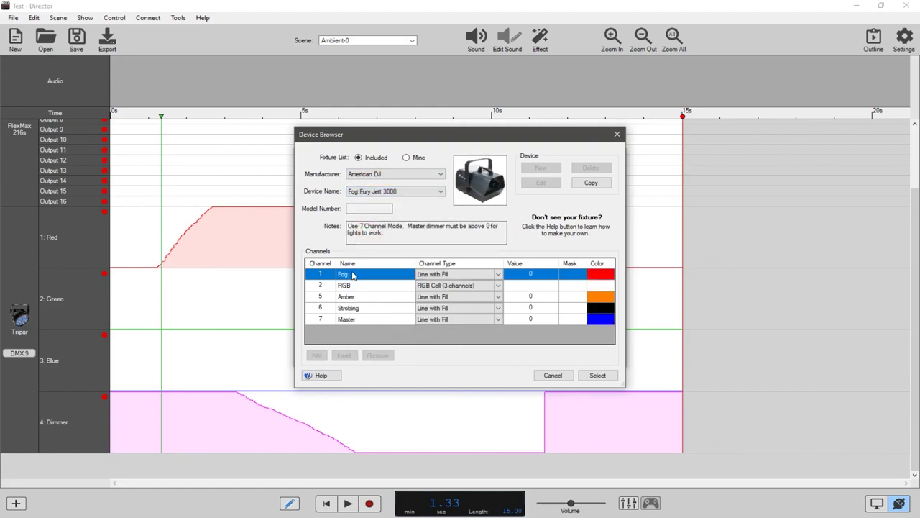
left_click(598, 375)
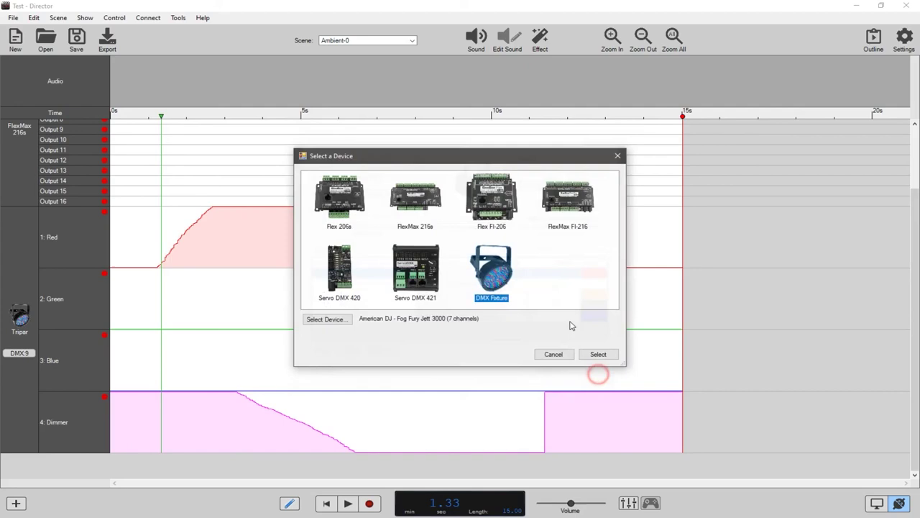
left_click(598, 354)
Review the Fog Fury Jett 3000's channels and compare the DMX start addresses of it and the Tripar
scroll(29, 382, "down", 10)
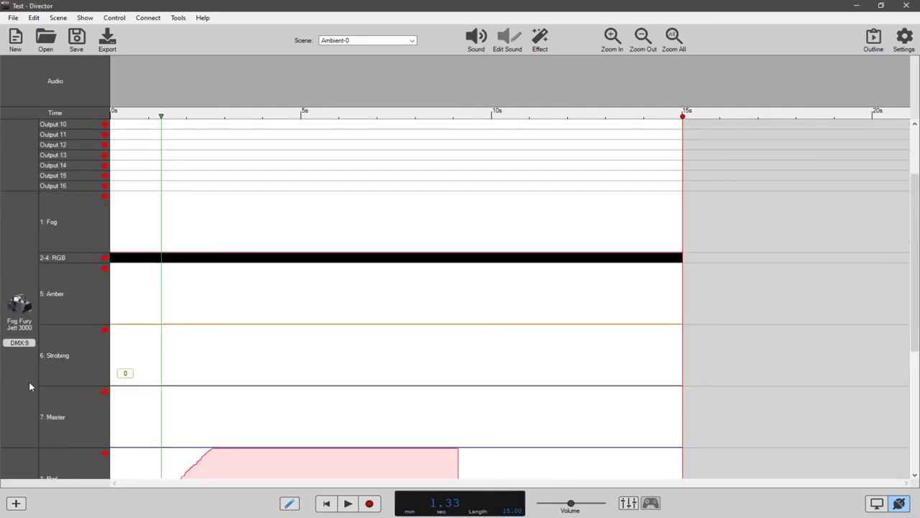
scroll(29, 382, "up", 7)
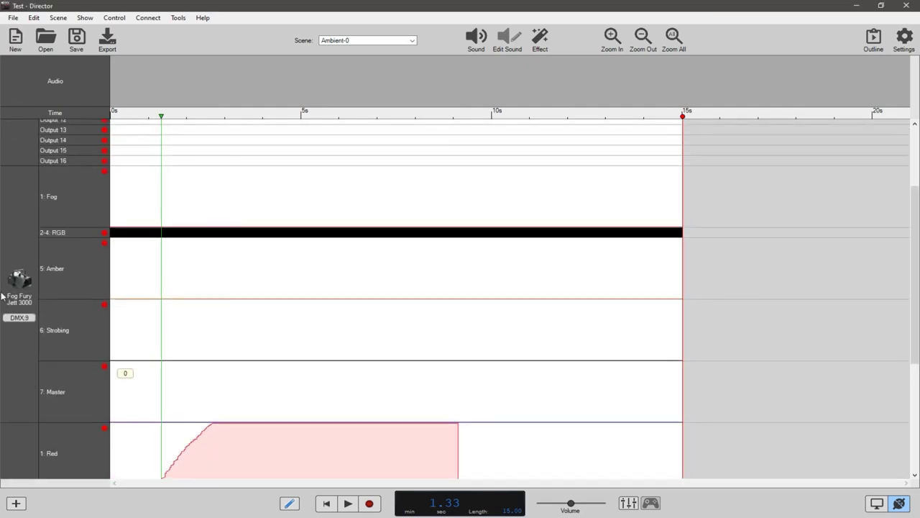
scroll(13, 324, "down", 4)
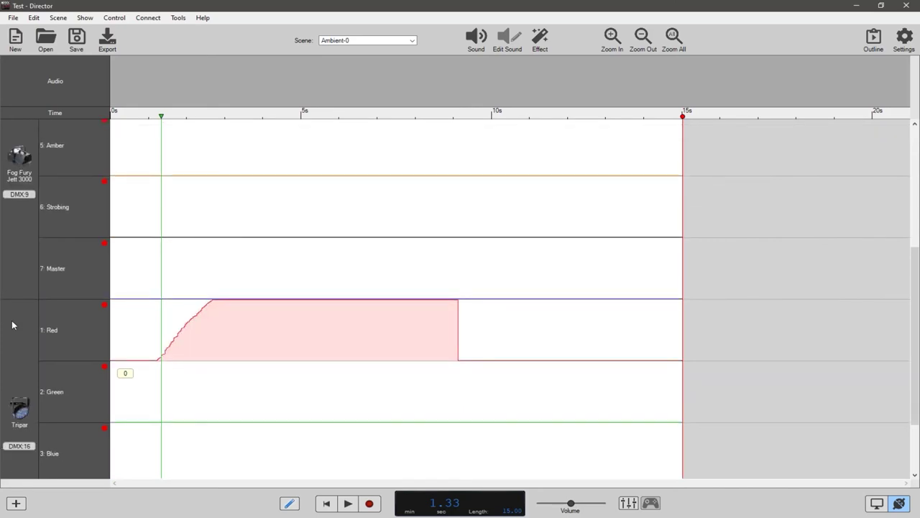
scroll(12, 325, "up", 1)
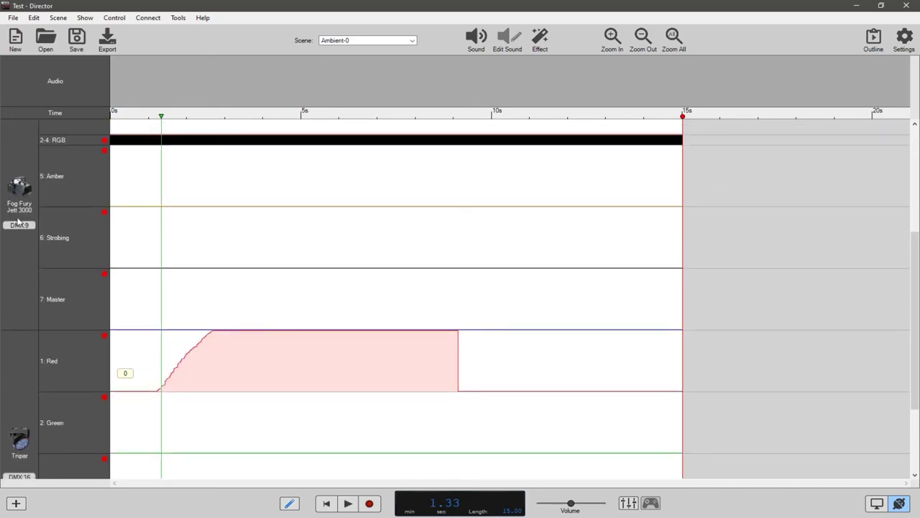
scroll(20, 248, "down", 3)
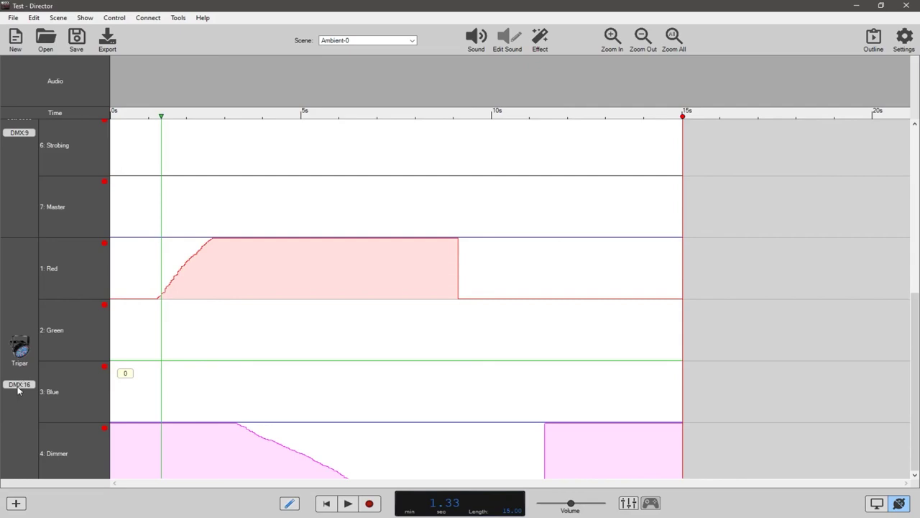
scroll(18, 389, "down", 1)
scroll(18, 389, "up", 1)
scroll(18, 390, "down", 1)
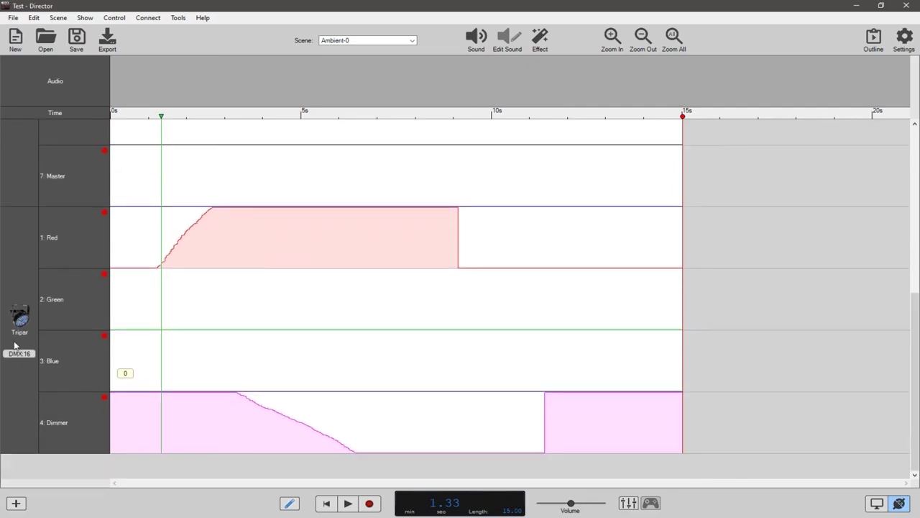
scroll(13, 375, "up", 4)
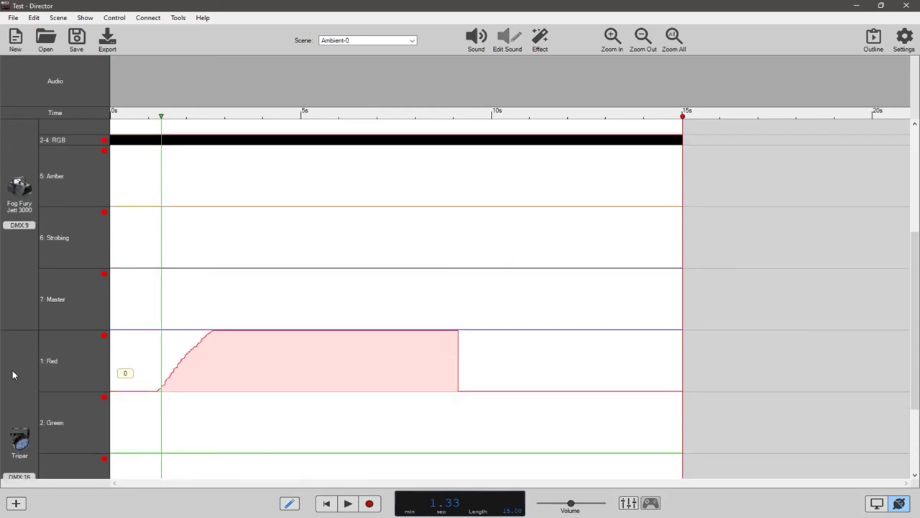
scroll(12, 374, "up", 4)
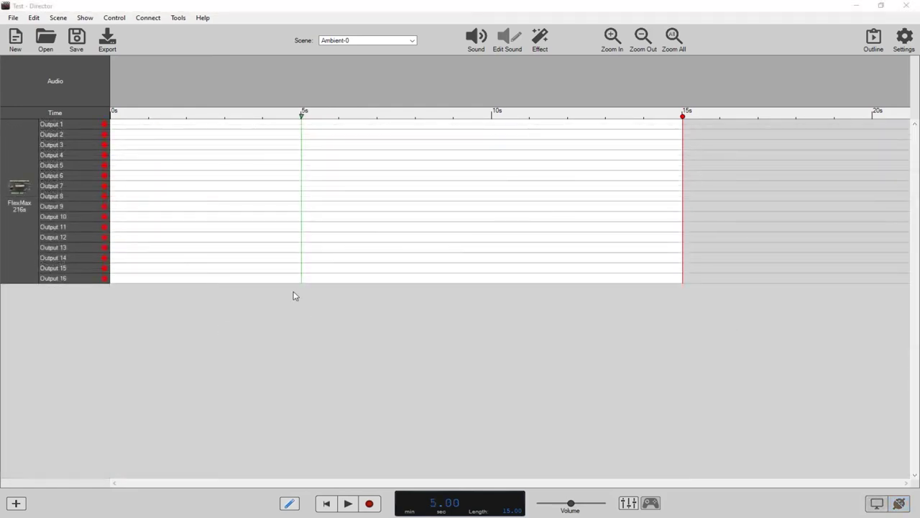
Change the FlexMax 216s device to a PicoDMX
right_click(15, 190)
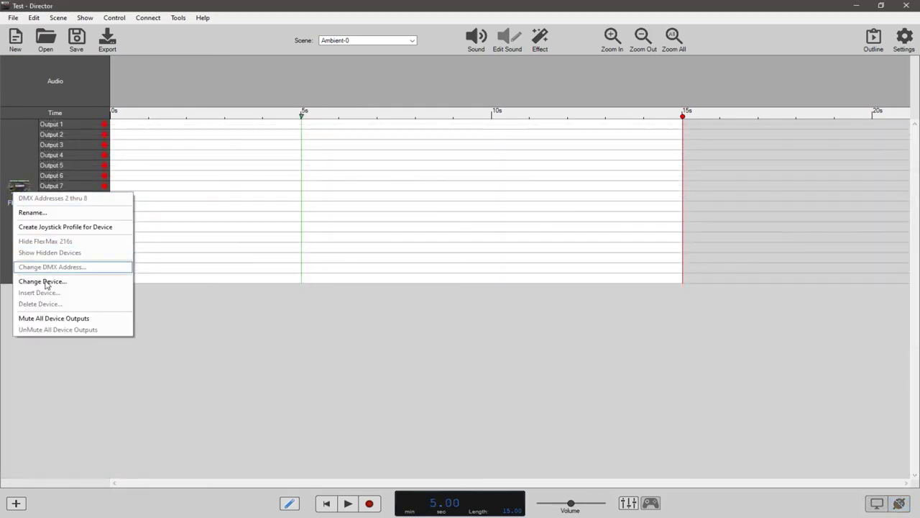
left_click(45, 282)
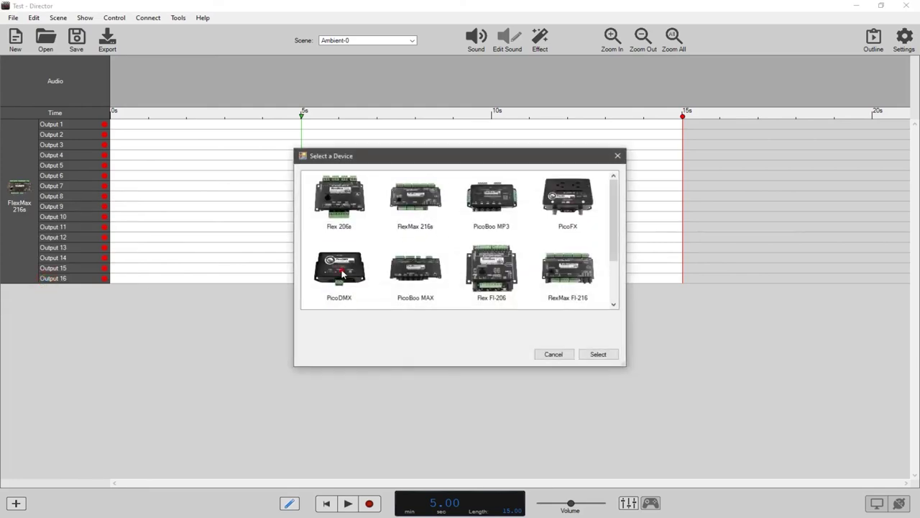
left_click(342, 273)
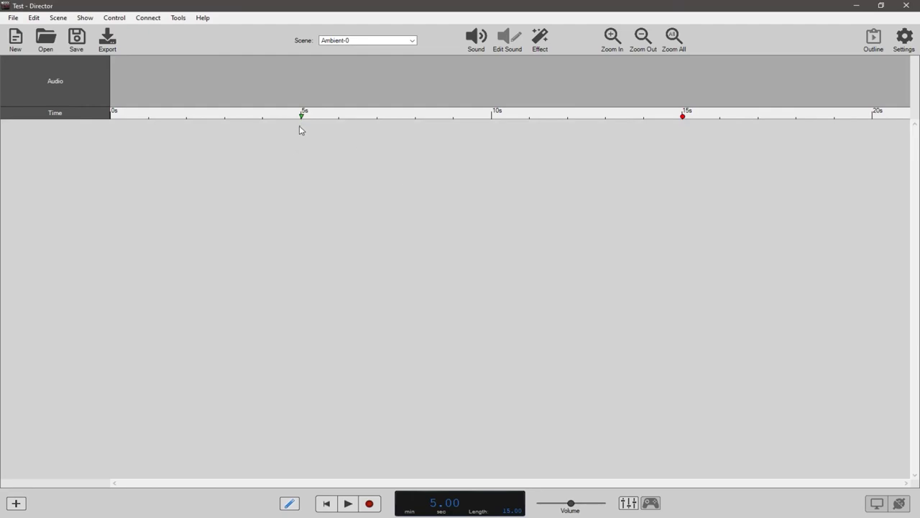
left_click(672, 117)
left_click(302, 115)
left_click(359, 117)
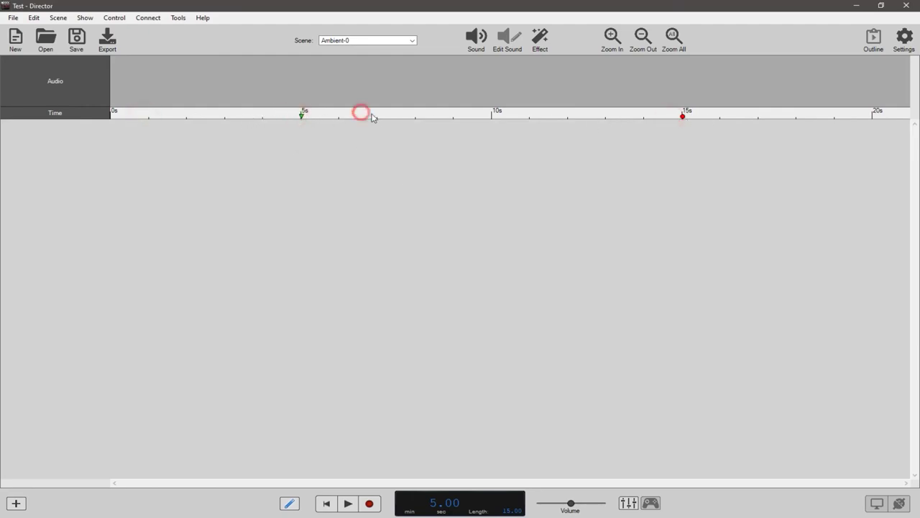
Insert a DMX fixture into the Ambient-0 scene, using the included American DJ 12P Hex profile
left_click(461, 118)
left_click(80, 17)
left_click(97, 29)
double_click(503, 271)
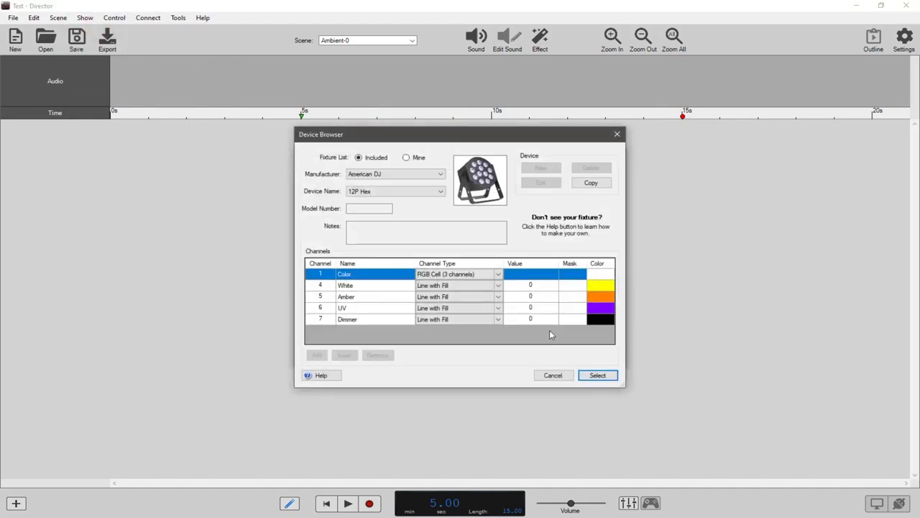
left_click(597, 376)
left_click(594, 354)
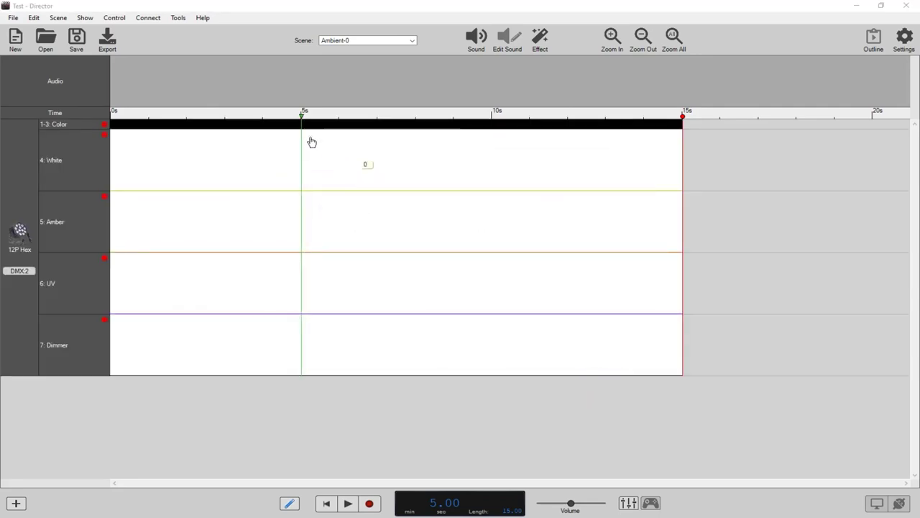
Scrub the playhead back to about 4 s and forward to about 8.6 s
left_click_drag(302, 119, 262, 118)
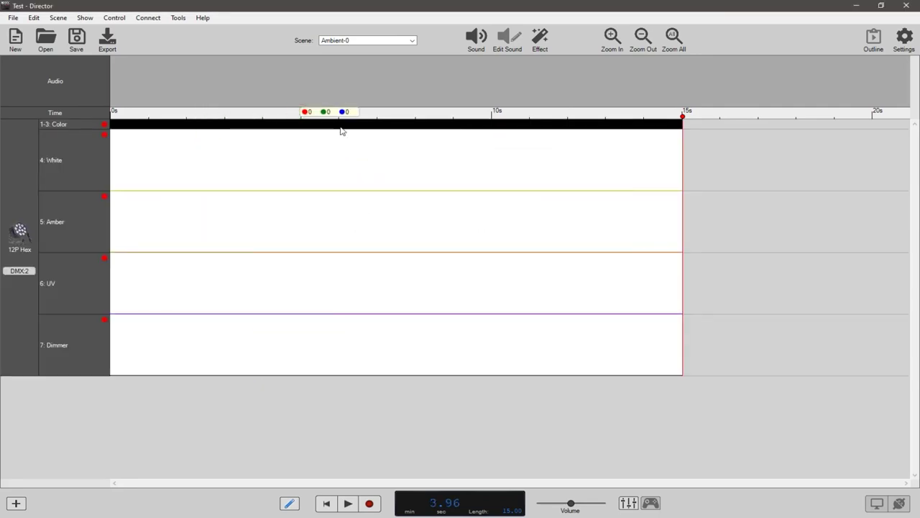
left_click_drag(341, 131, 438, 130)
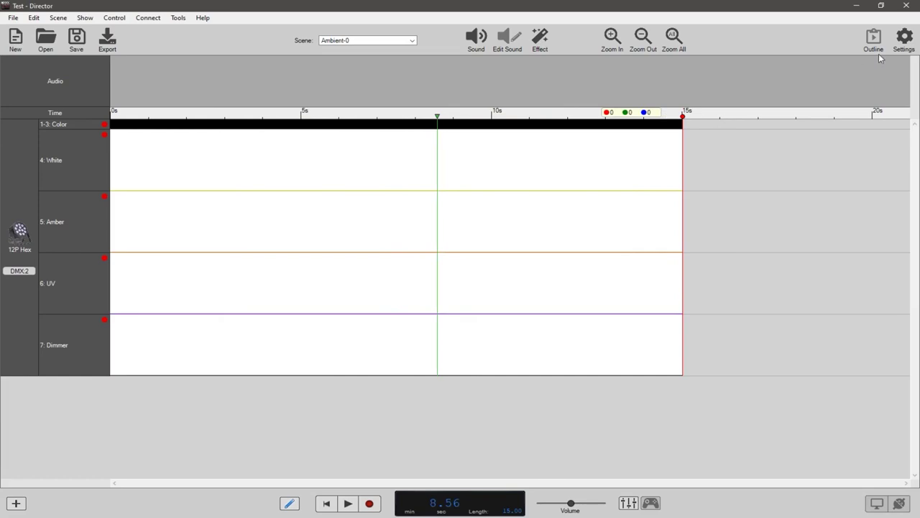
Review the scene and show settings, and shorten the Ambient-0 scene to about 12.9 s with its end marker
left_click(905, 38)
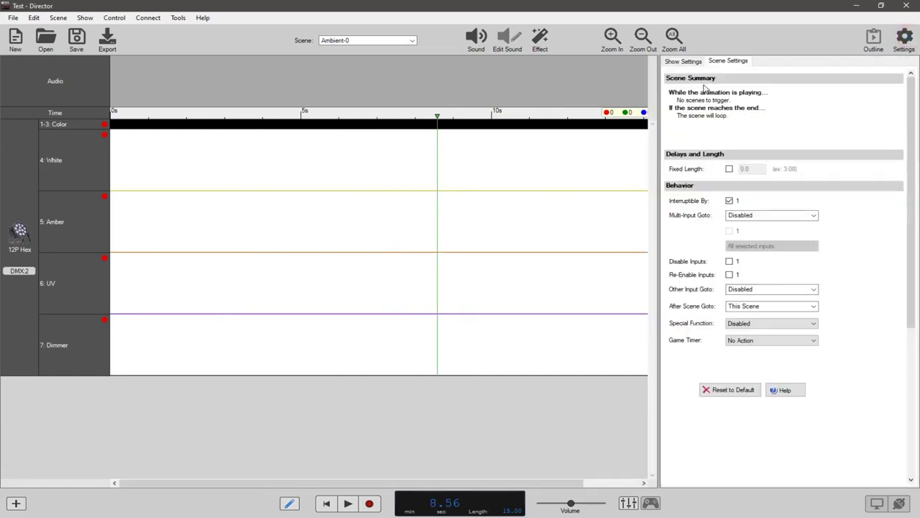
left_click(685, 62)
left_click(905, 38)
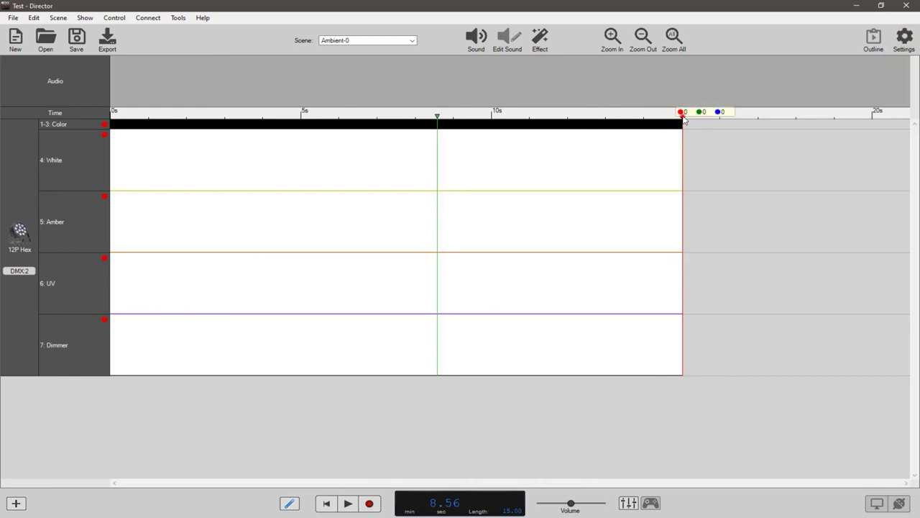
mouse_move(685, 119)
left_mouse_down()
mouse_move(498, 115)
mouse_move(638, 117)
mouse_move(603, 117)
left_mouse_up()
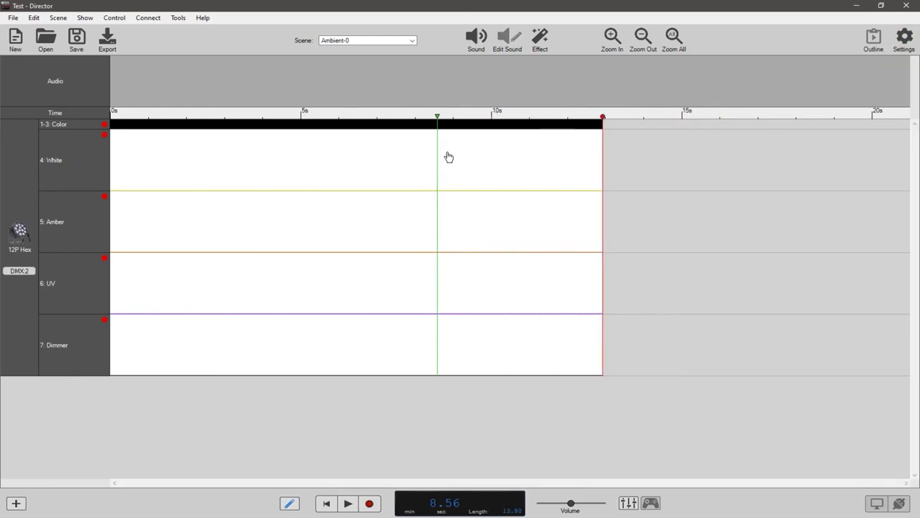